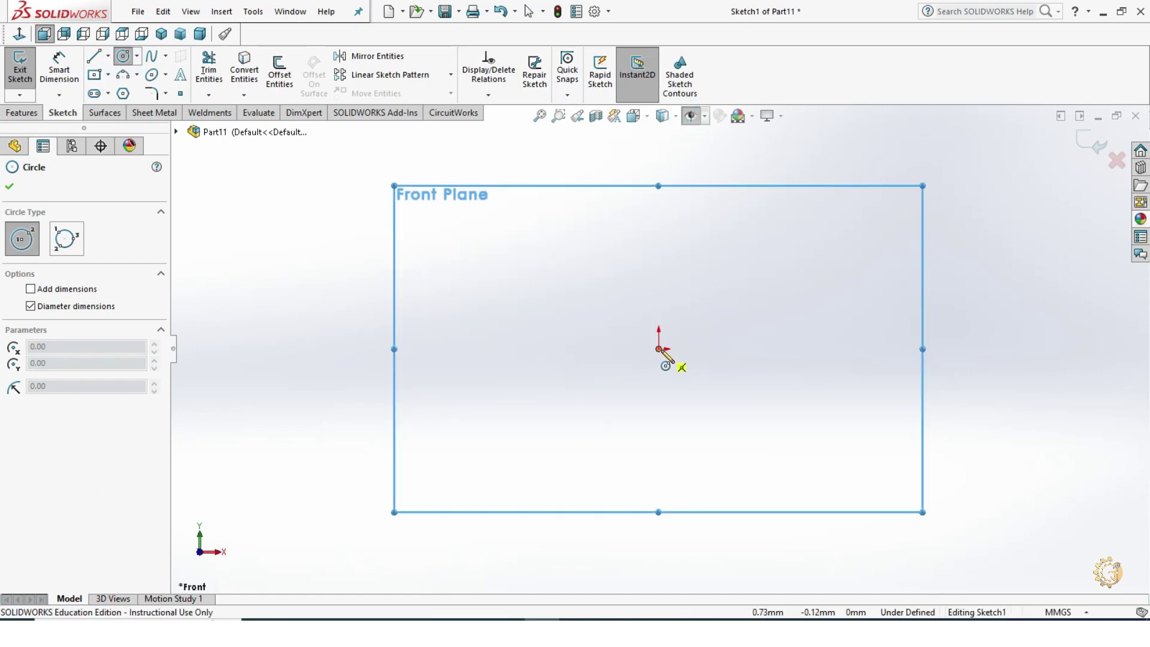
Draw one circle centred on the origin and a smaller circle directly below it.
left_click_drag(658, 348, 677, 351)
type("40")
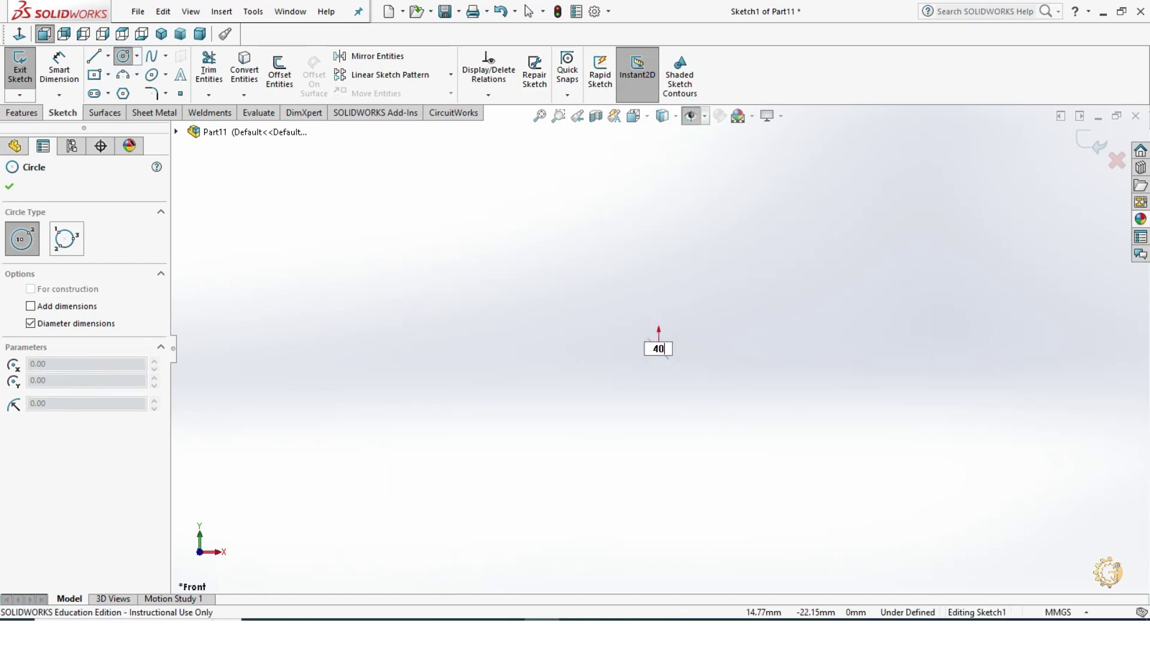
key("Return")
key("Escape")
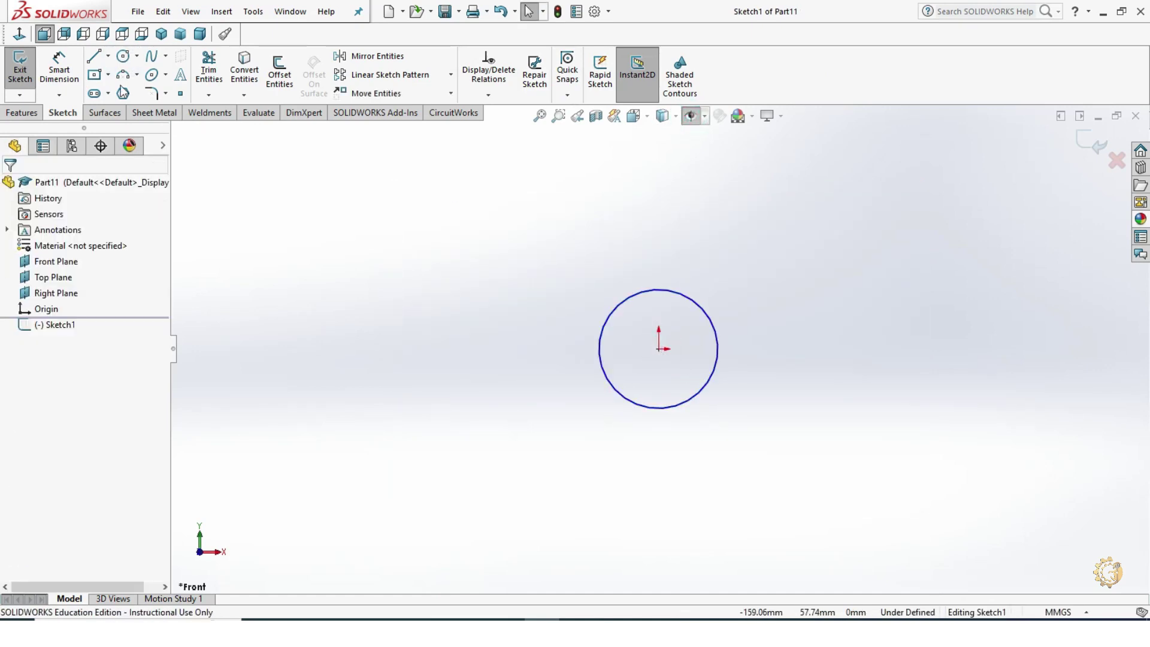
left_click(129, 58)
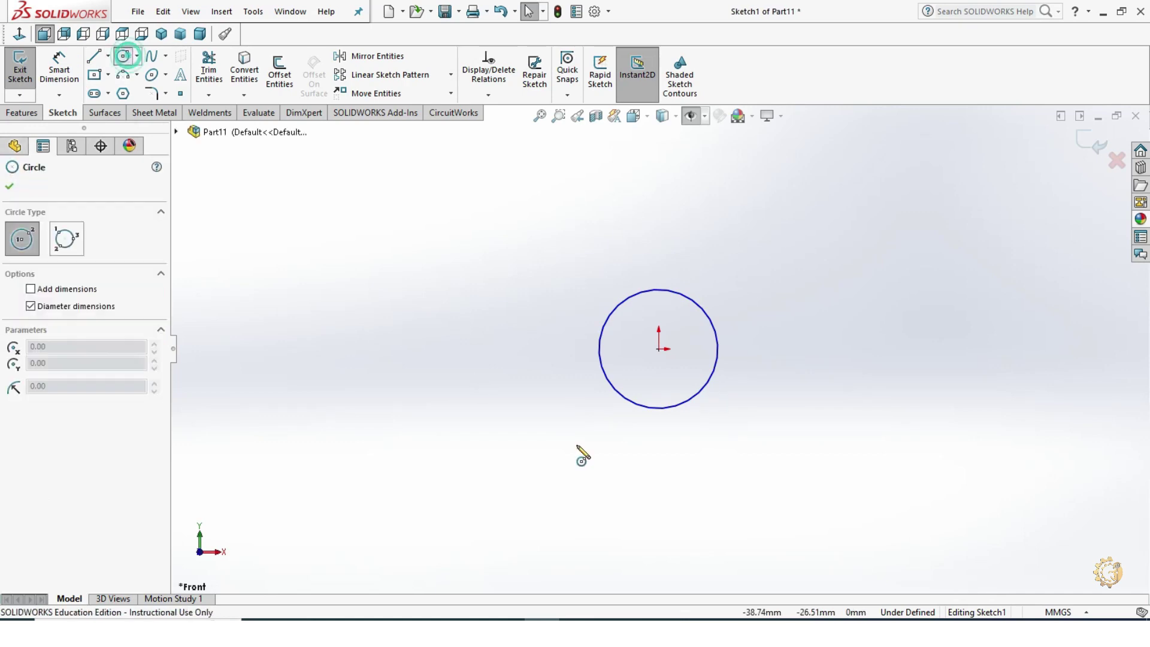
left_click(658, 487)
left_click(684, 513)
key("Escape")
left_click(60, 66)
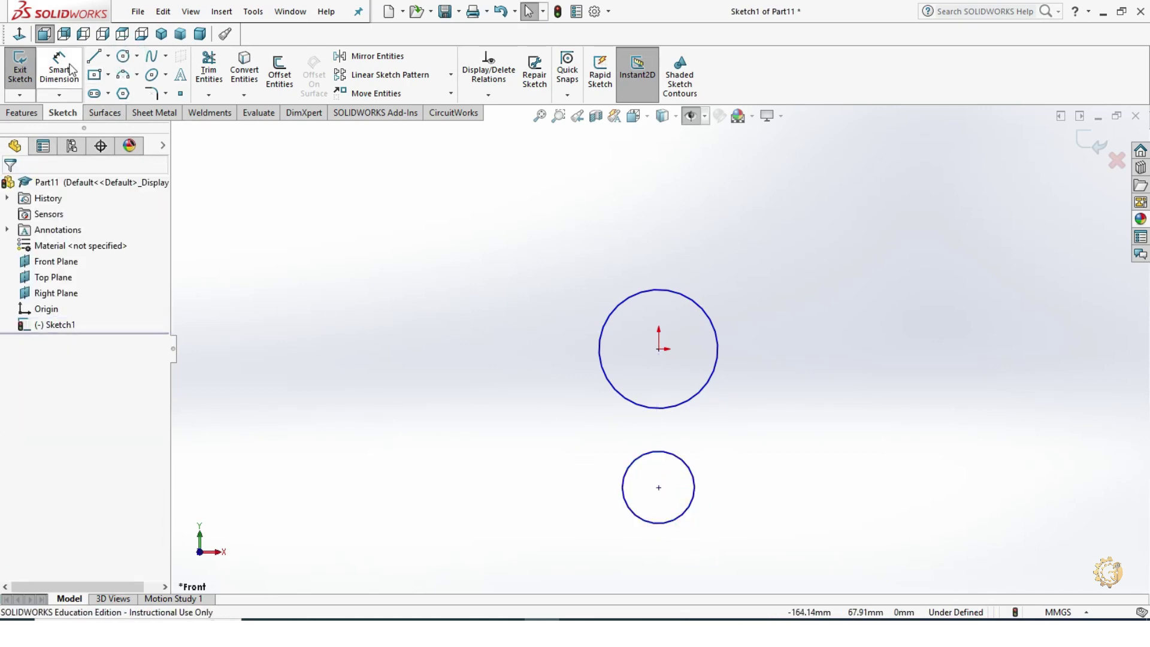
Dimension the lower circle to Ø20 and the upper circle to Ø40.
left_click(681, 526)
left_click(700, 576)
type("20")
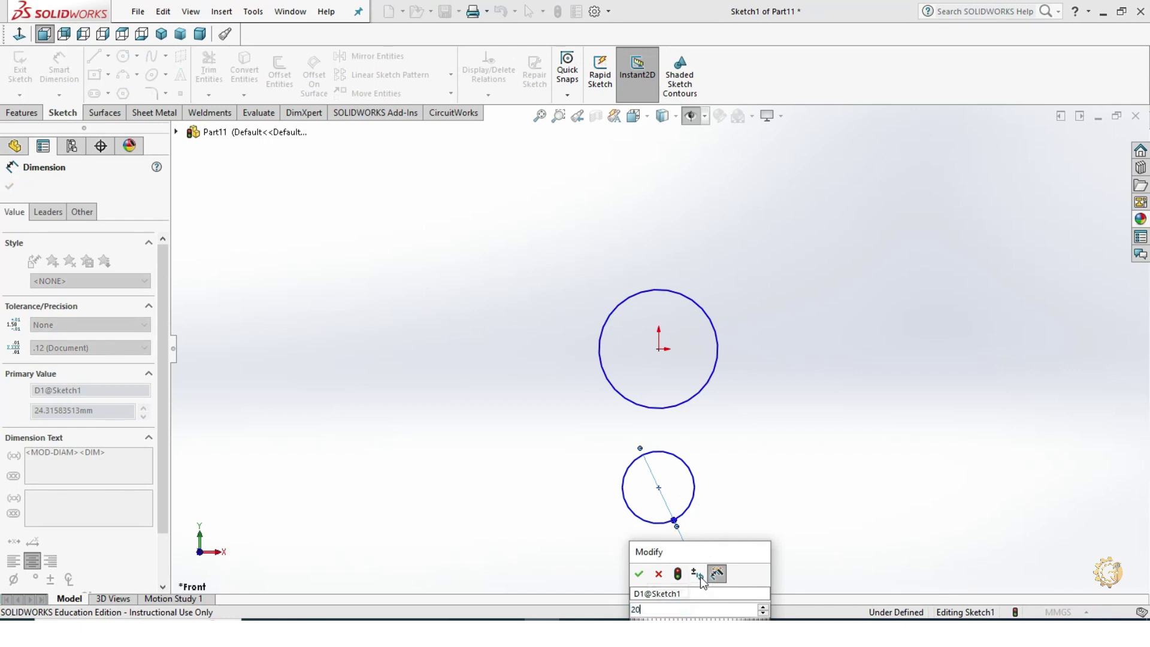
key("Return")
key("Escape")
left_click(665, 296)
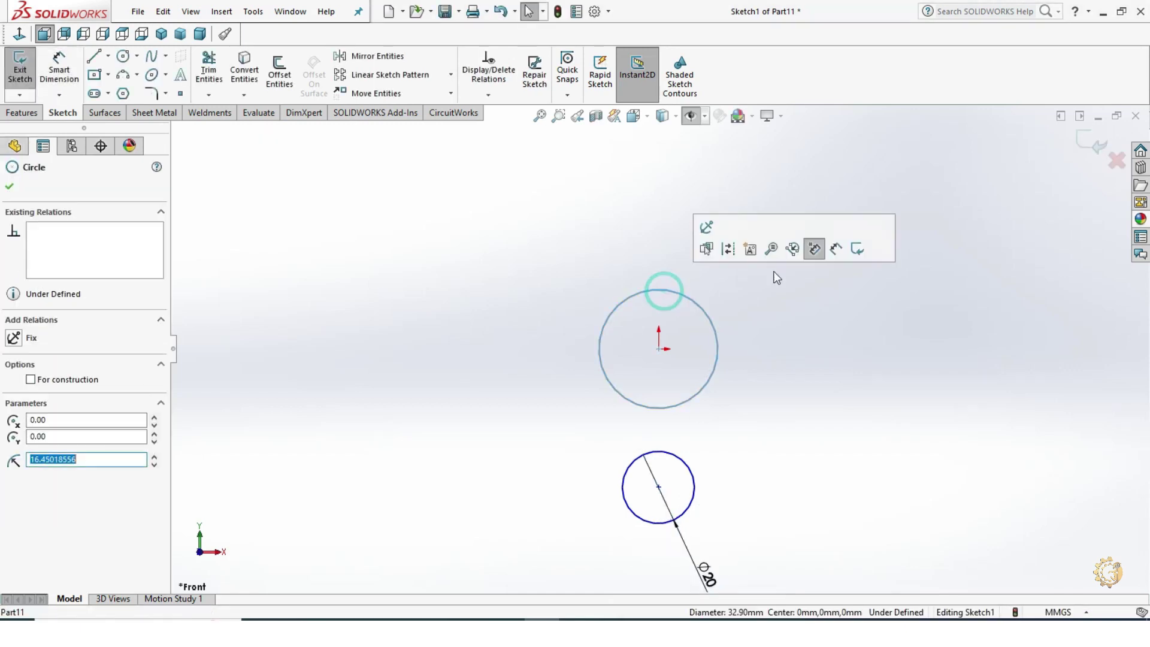
left_click(813, 247)
left_click(779, 240)
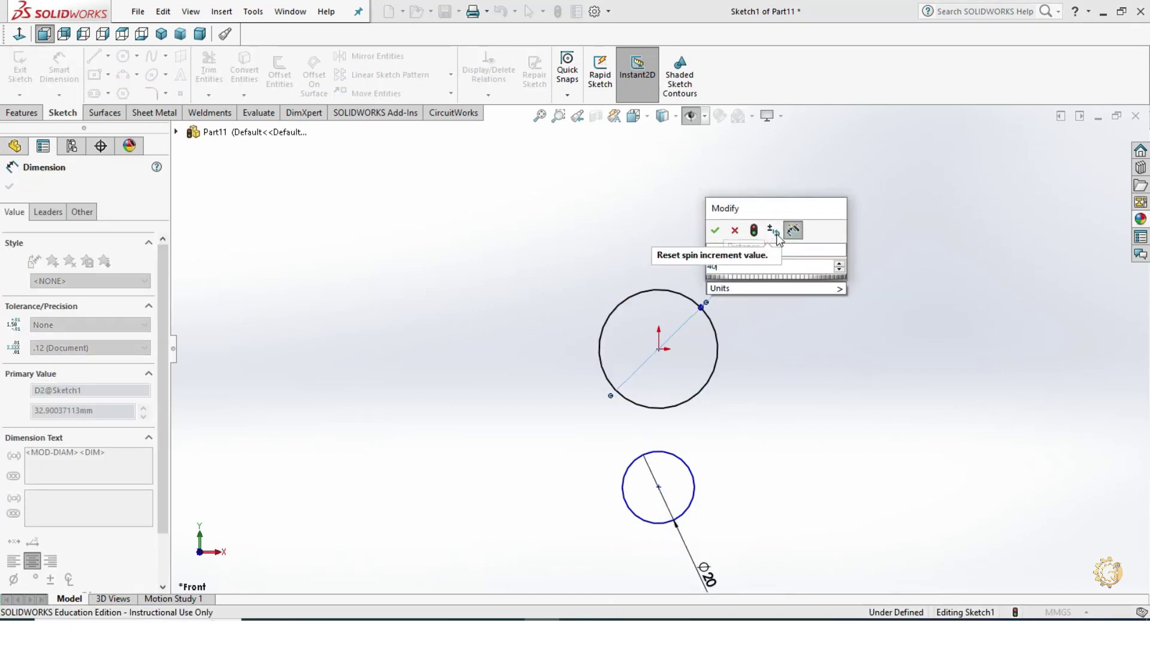
type("40")
key("Return")
key("Escape")
Dimension the distance between the two circle centres as 25 mm.
left_click(52, 63)
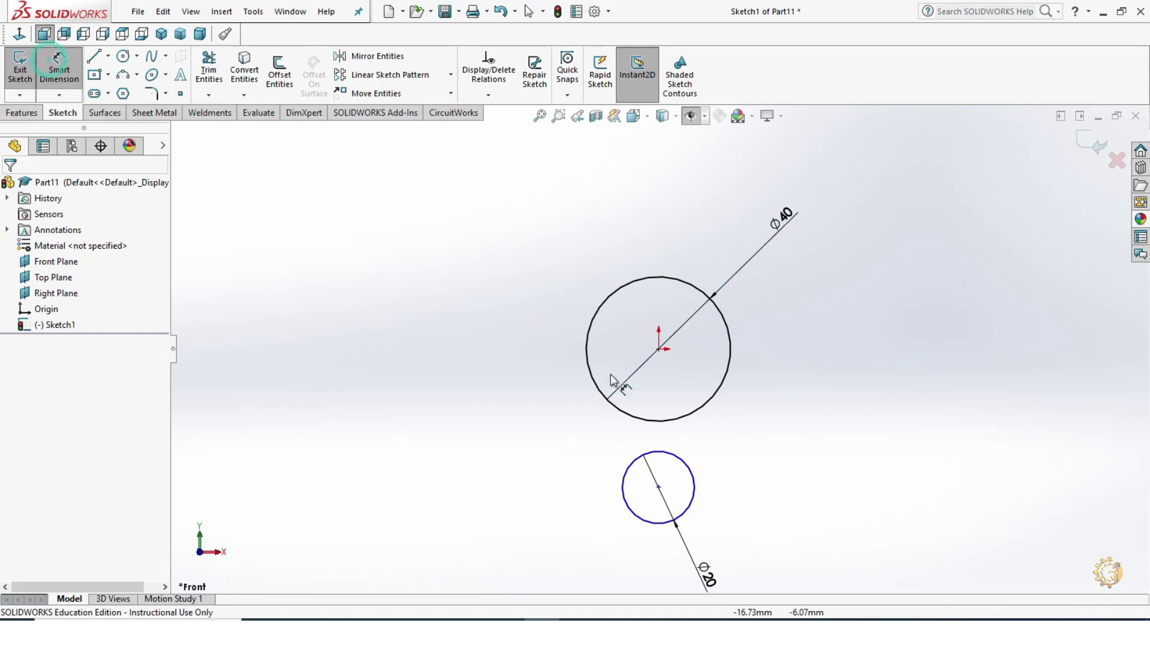
left_click(661, 352)
left_click(659, 488)
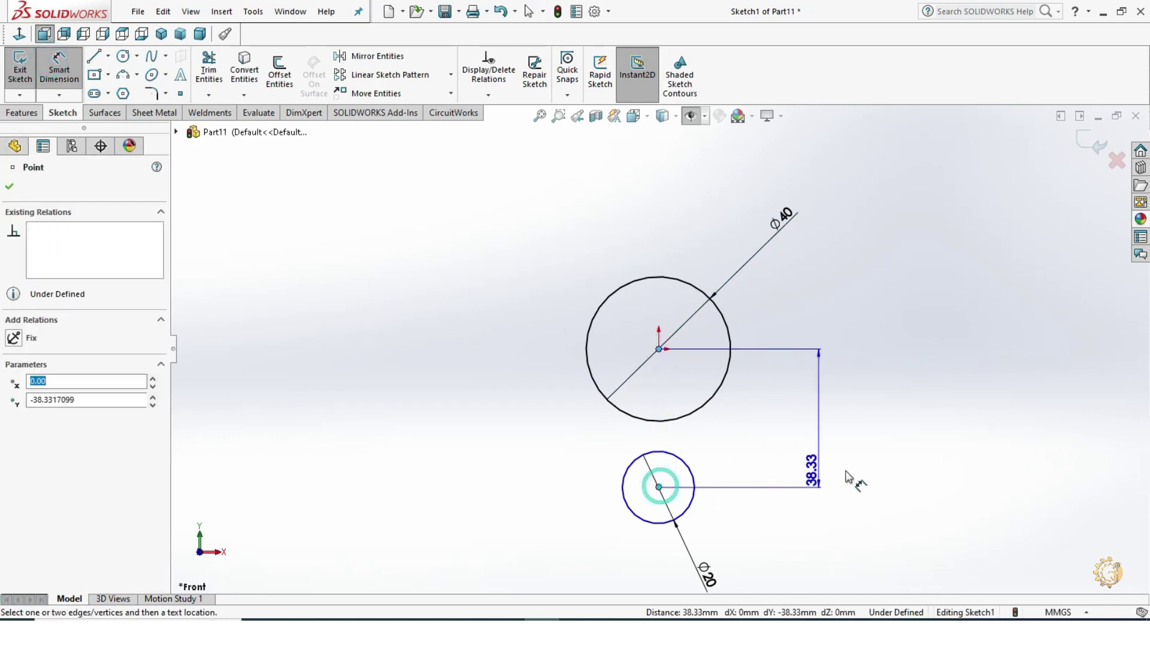
left_click(863, 470)
type("25")
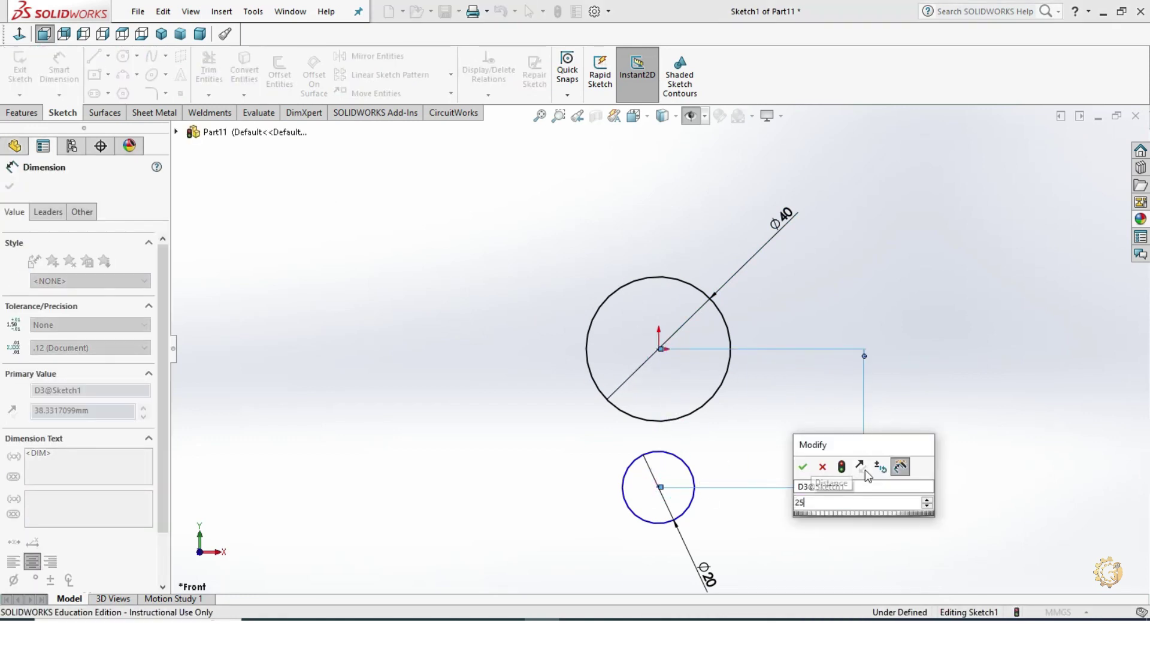
key("Return")
key("Escape")
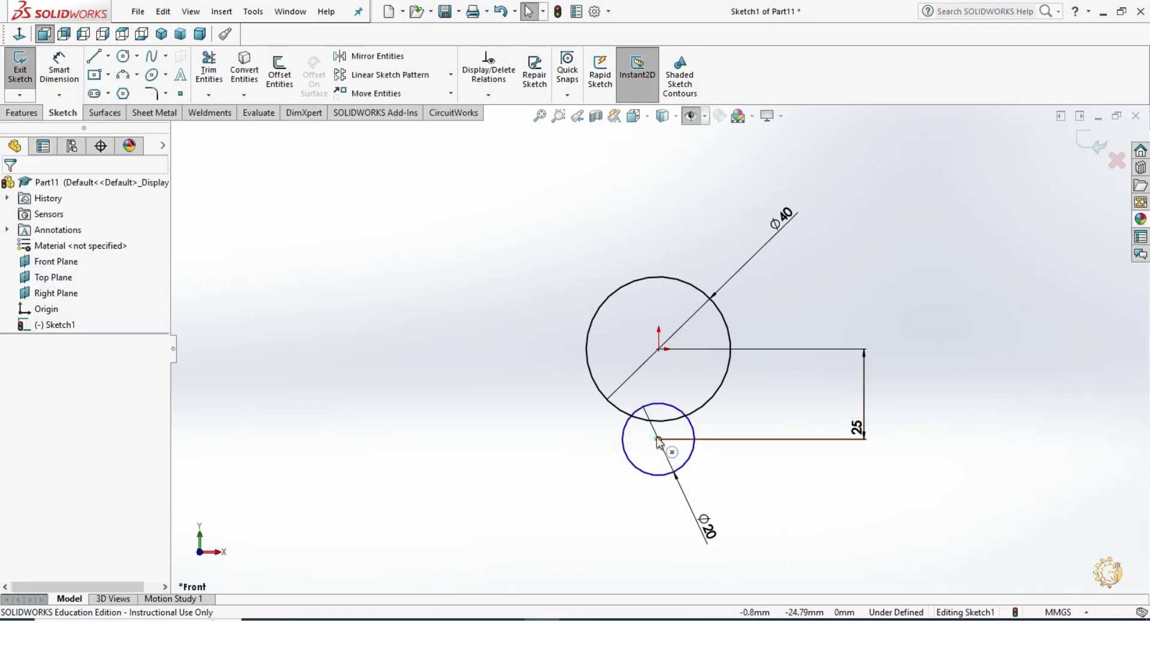
Add a Vertical relation between the two circle centres.
left_click(658, 439)
left_click(659, 349, "ctrl")
left_click(723, 288)
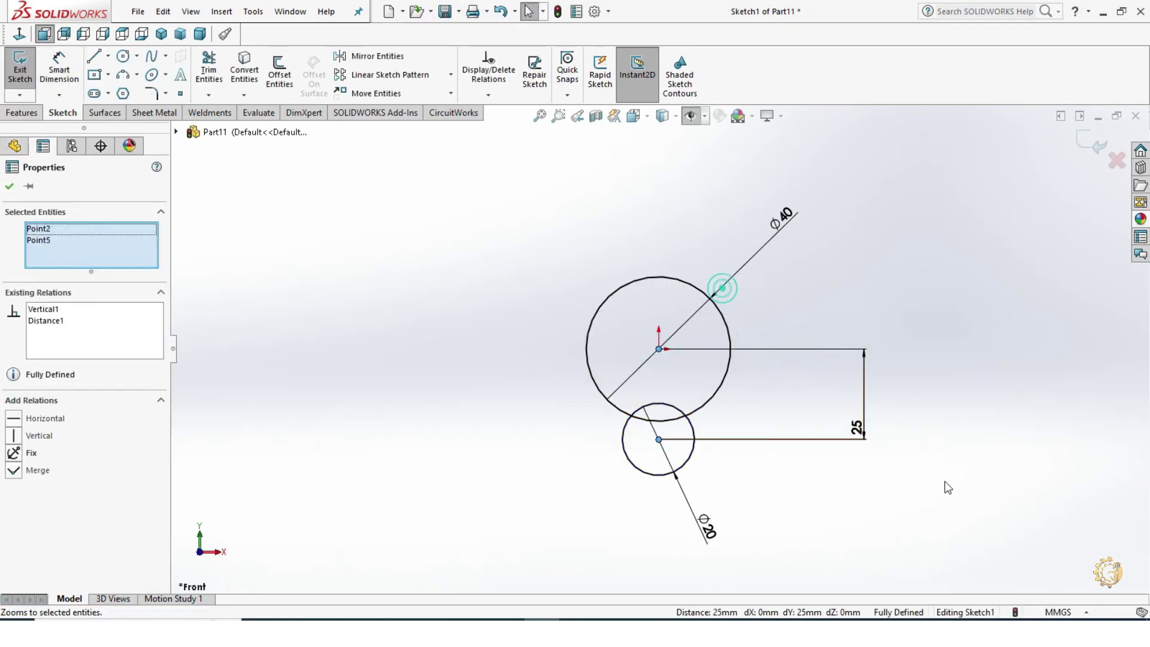
left_click(966, 484)
Draw a 3 Point Arc on the right from the large circle to the small circle.
key("l")
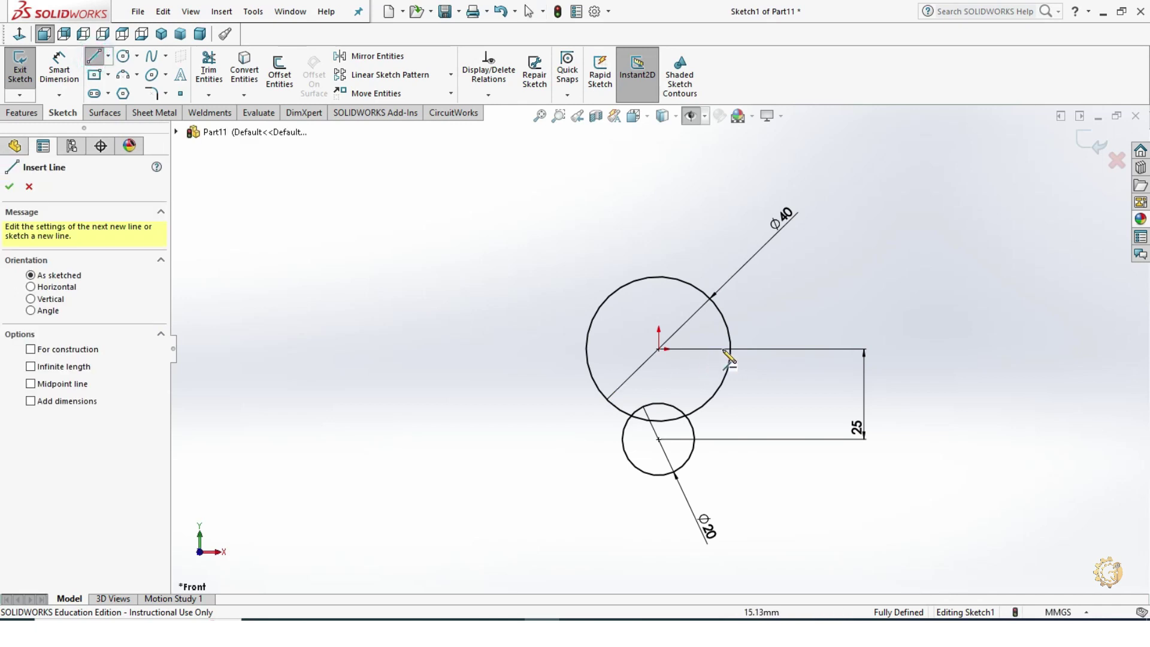
left_click(731, 363)
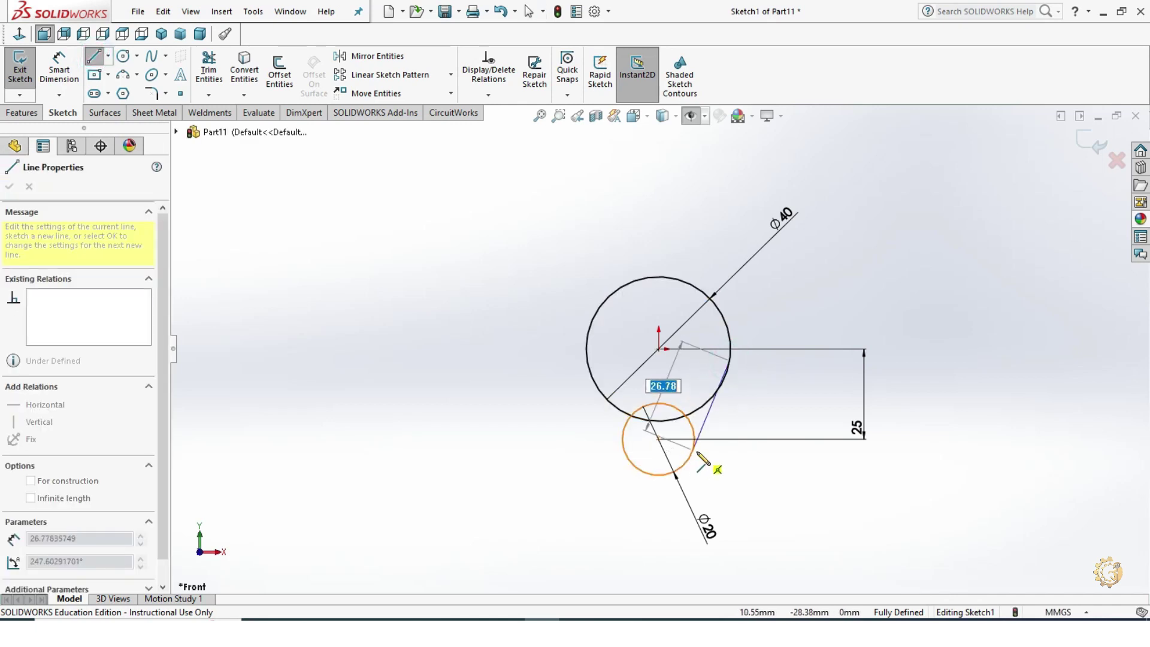
key("Escape")
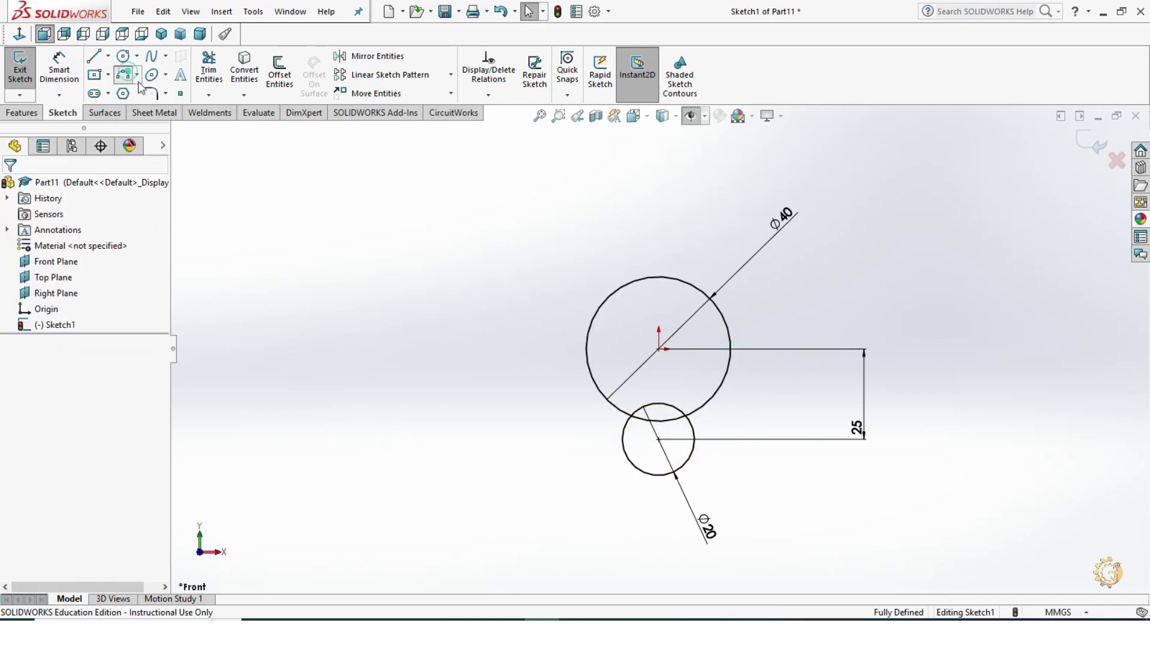
left_click(124, 75)
left_click(730, 353)
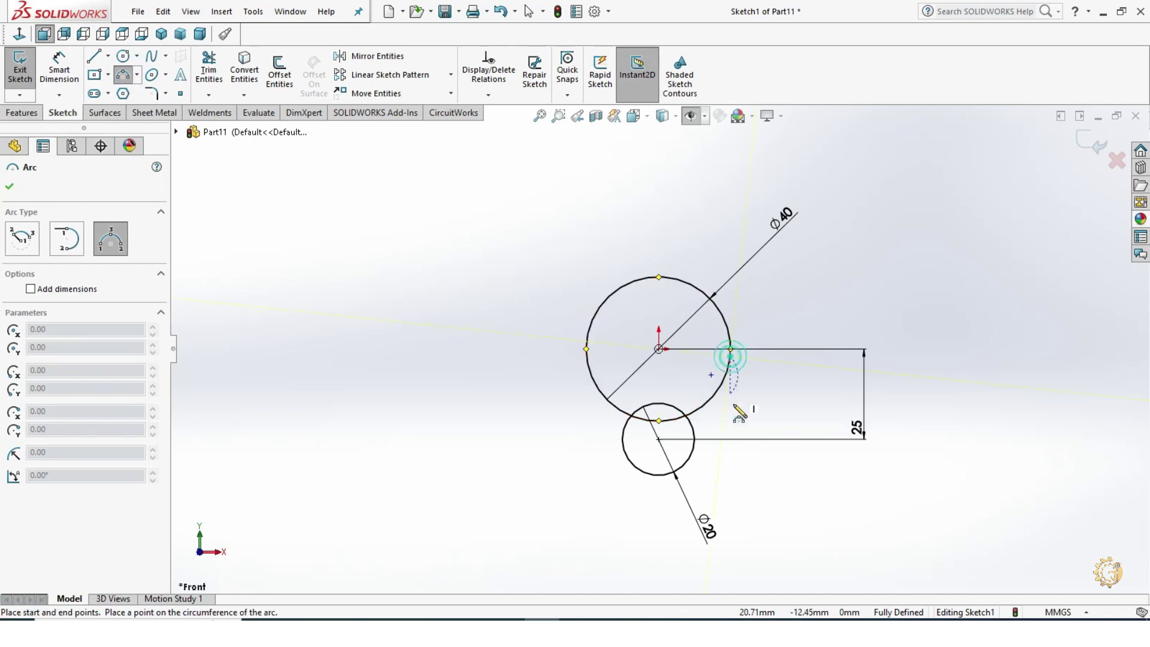
left_click(689, 459)
left_click(721, 413)
key("Escape")
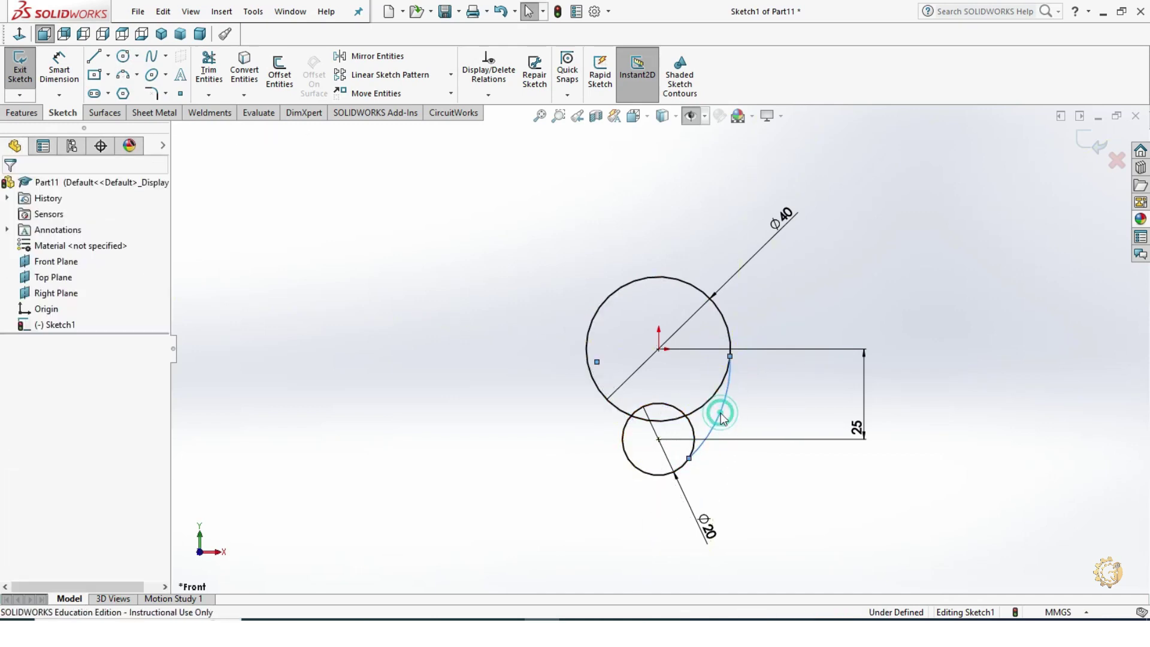
Make the arc tangent to both the large and the small circle.
left_click(722, 387)
left_click(726, 390, "ctrl")
left_click(872, 336)
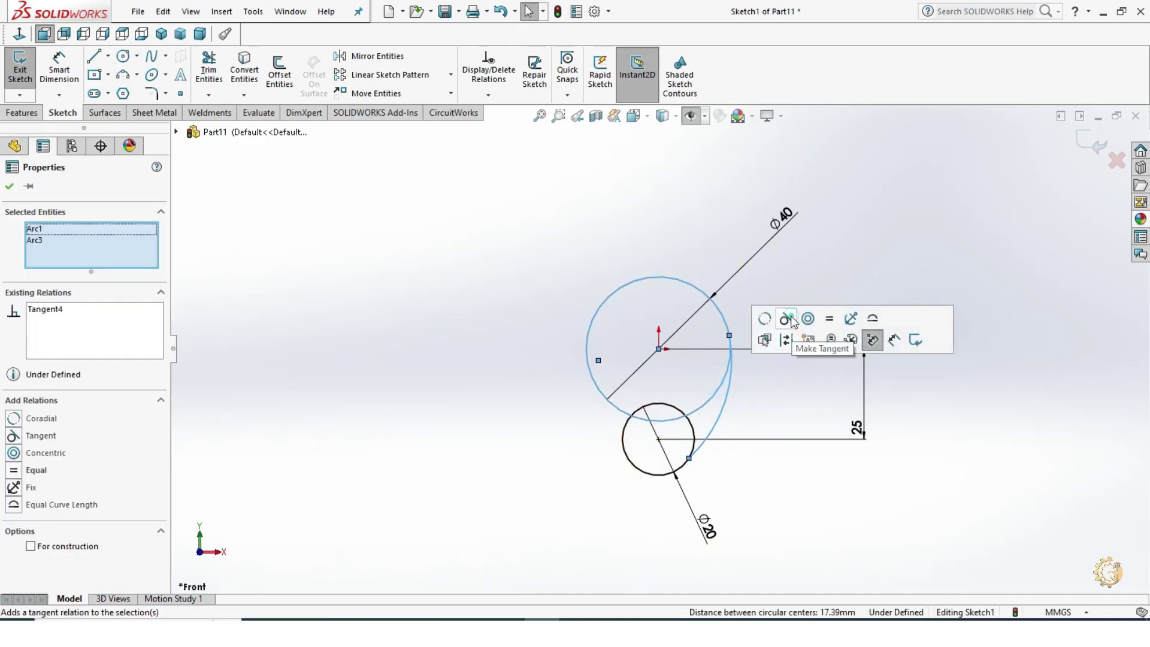
left_click(825, 476)
left_click(695, 439)
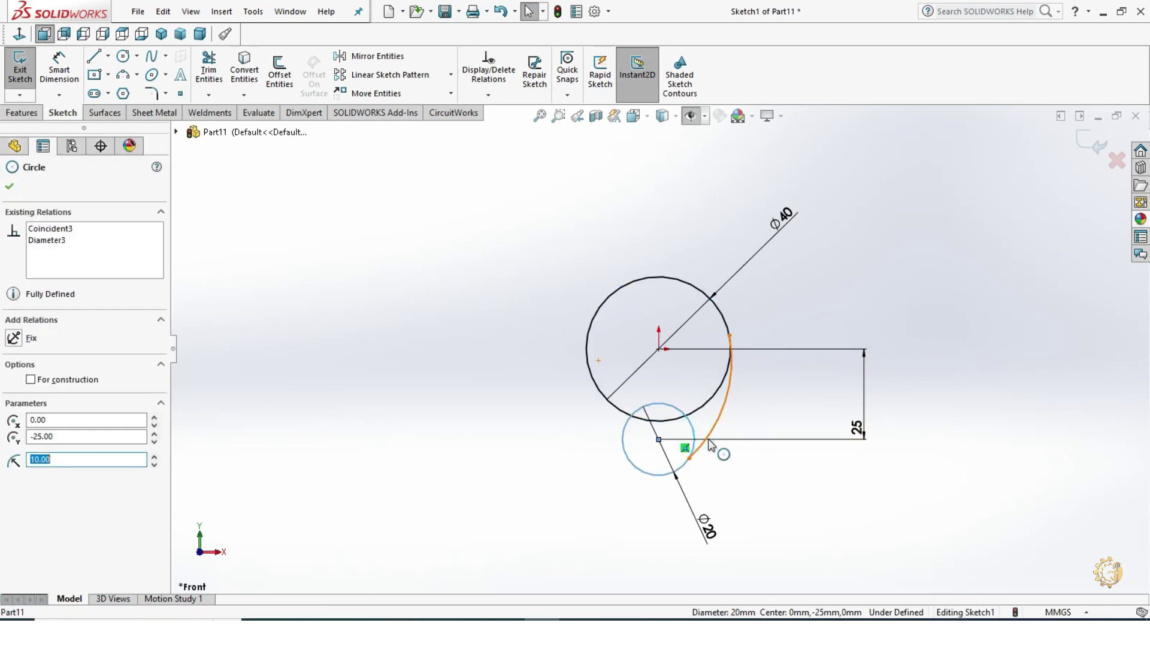
left_click(713, 437, "ctrl")
left_click(858, 389)
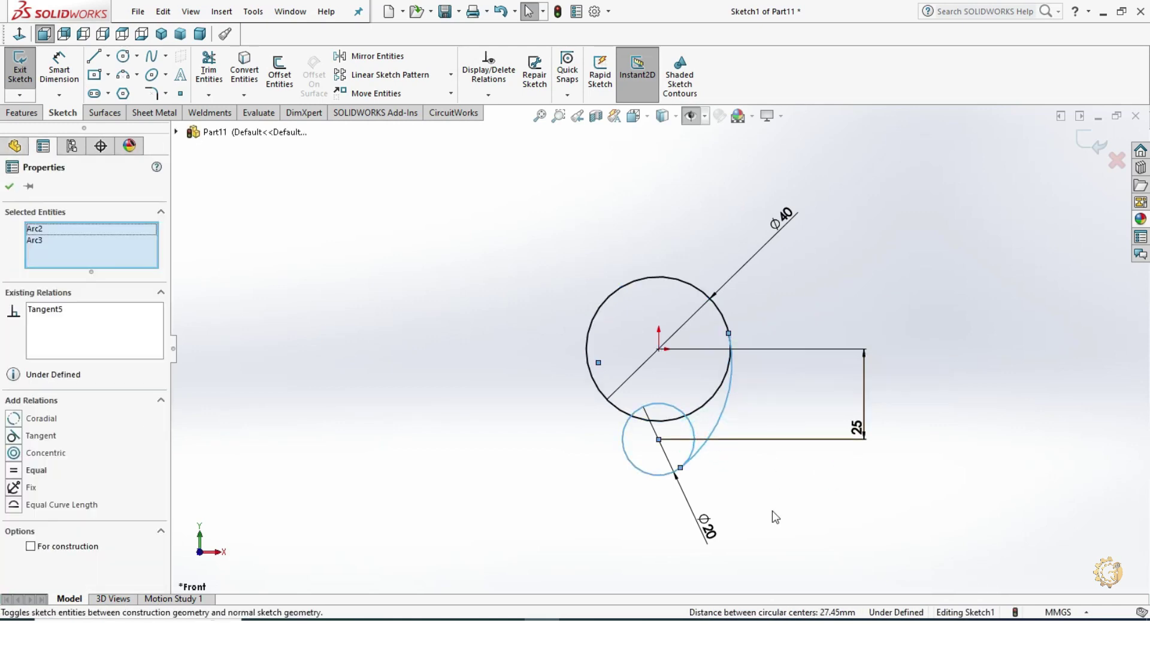
left_click(770, 514)
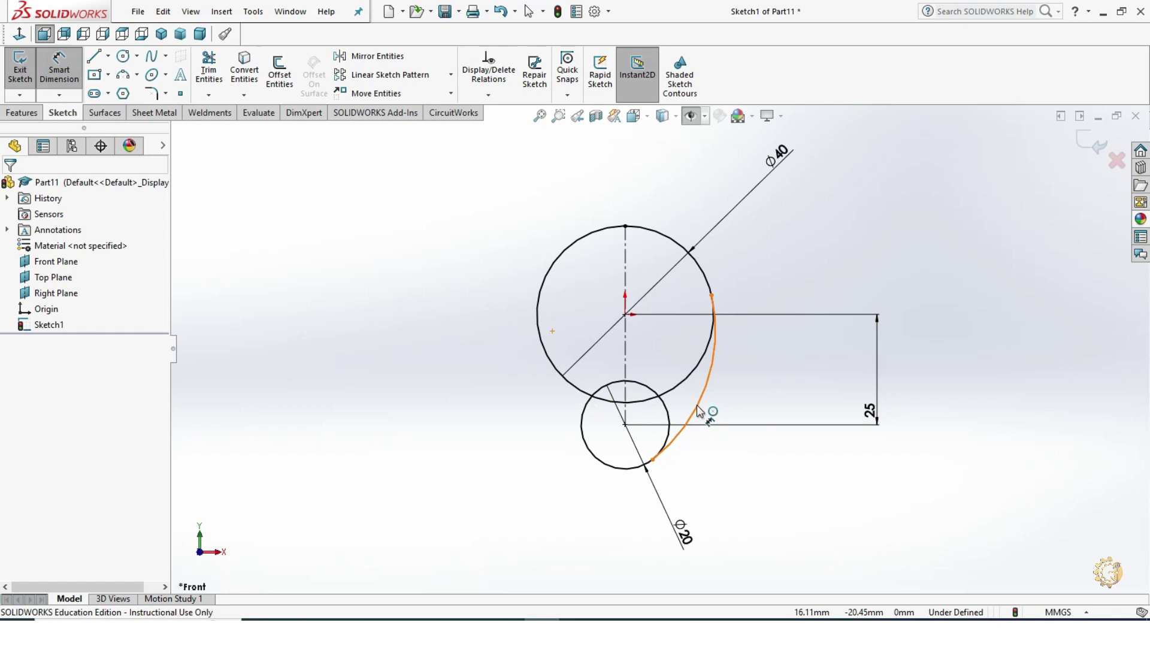
Dimension the arc radius to 50 mm.
left_click(698, 411)
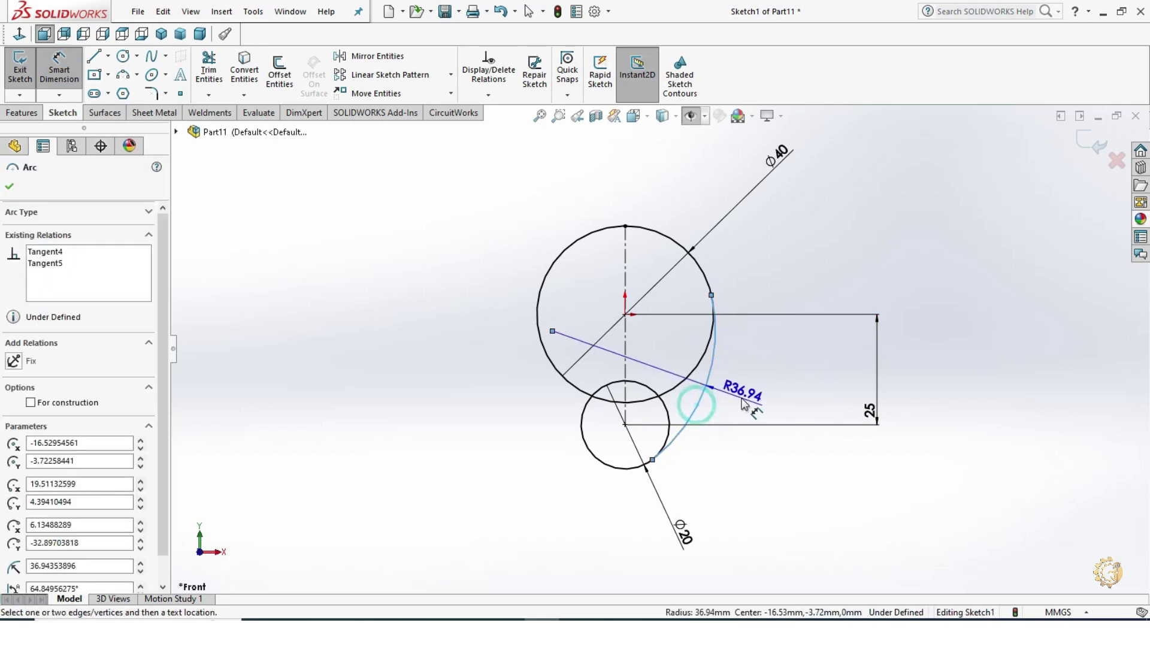
left_click(743, 398)
key("Return")
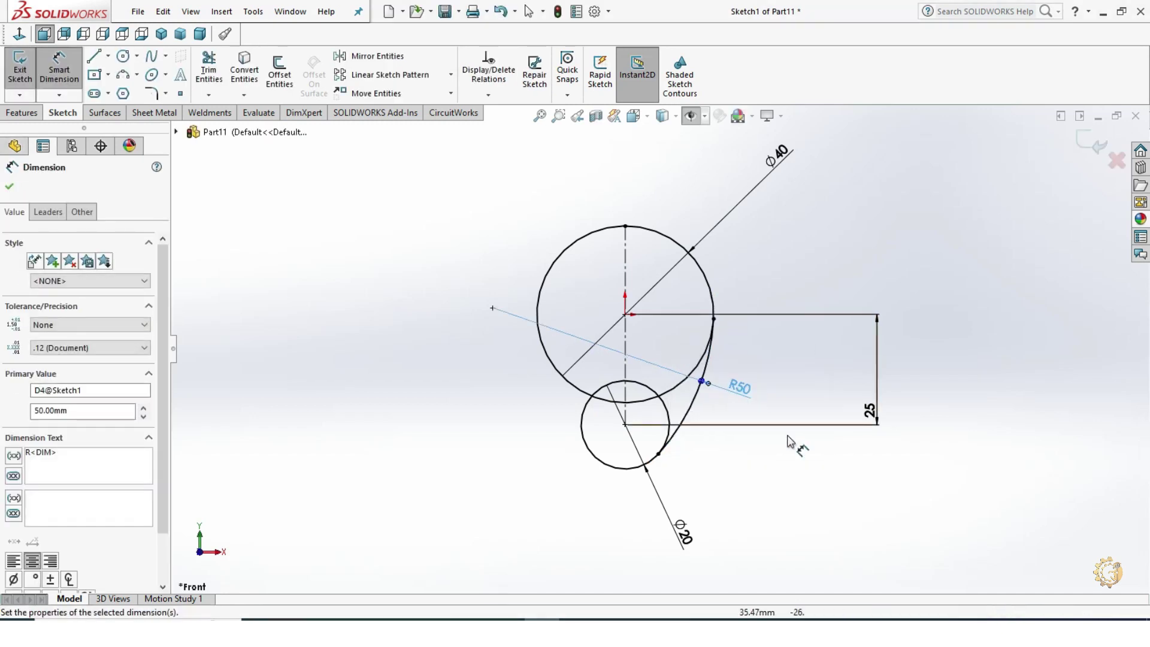
left_click(812, 464)
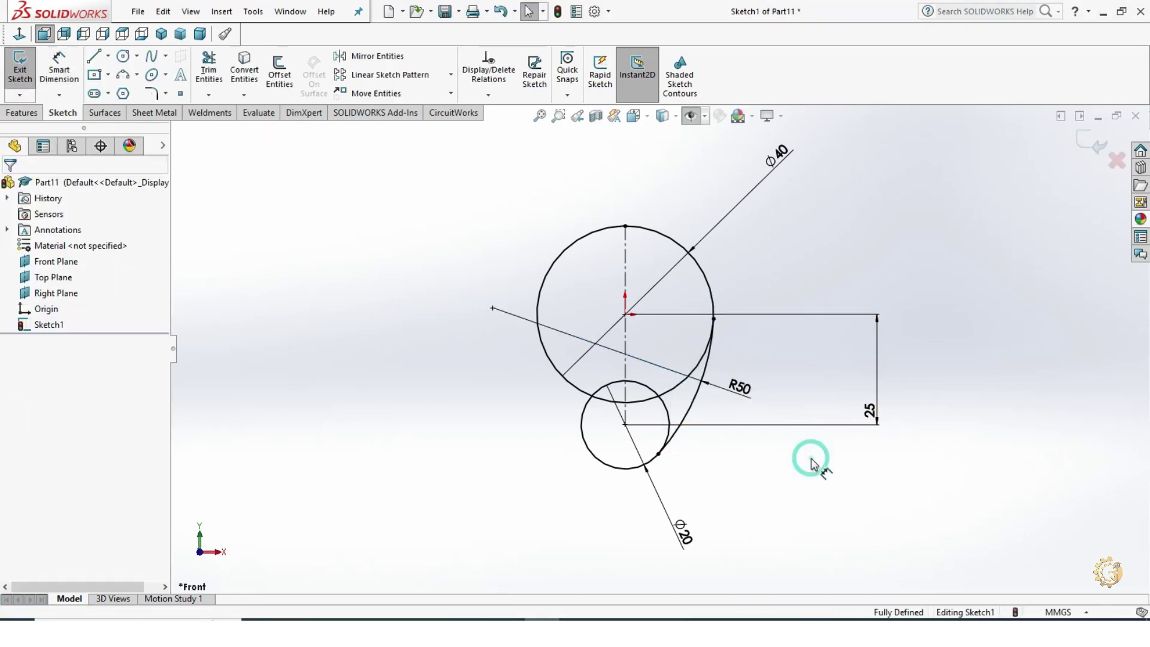
Mirror the R50 arc about the vertical centreline to the other side.
left_click(376, 56)
left_click(691, 412)
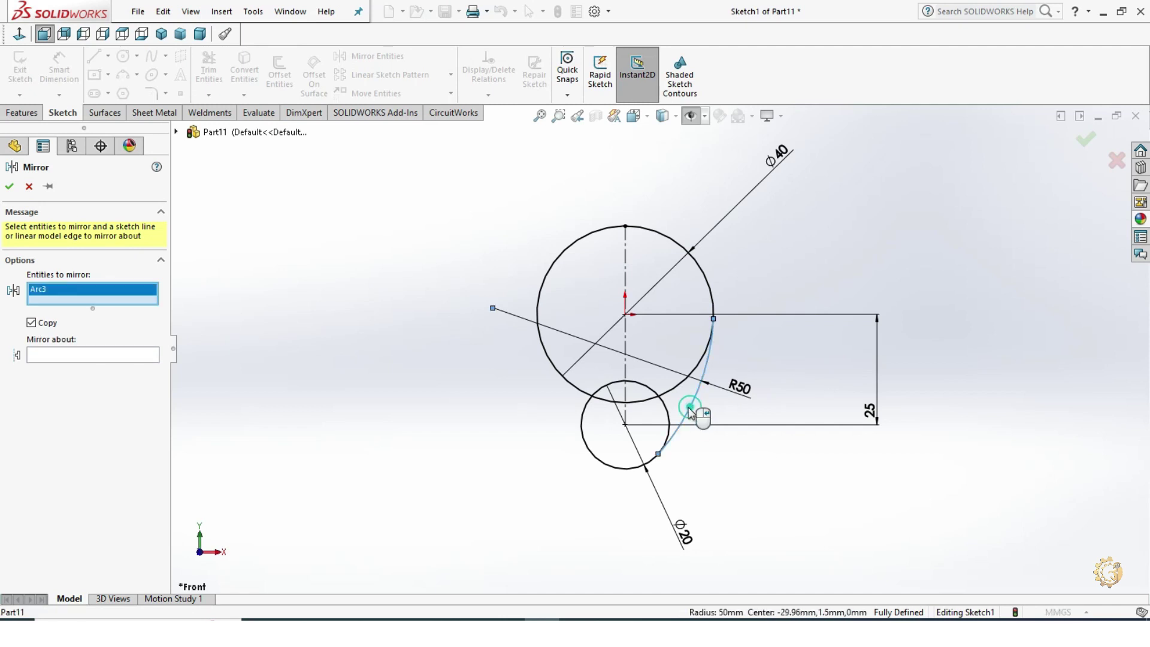
left_click(73, 357)
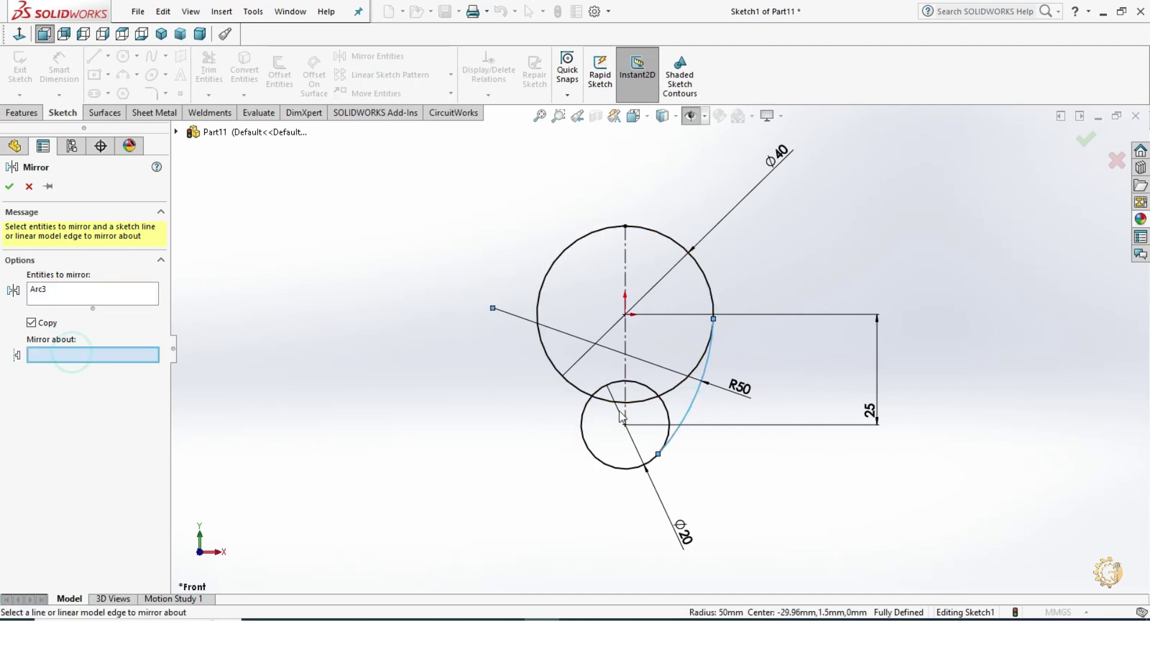
left_click(626, 368)
left_click(9, 187)
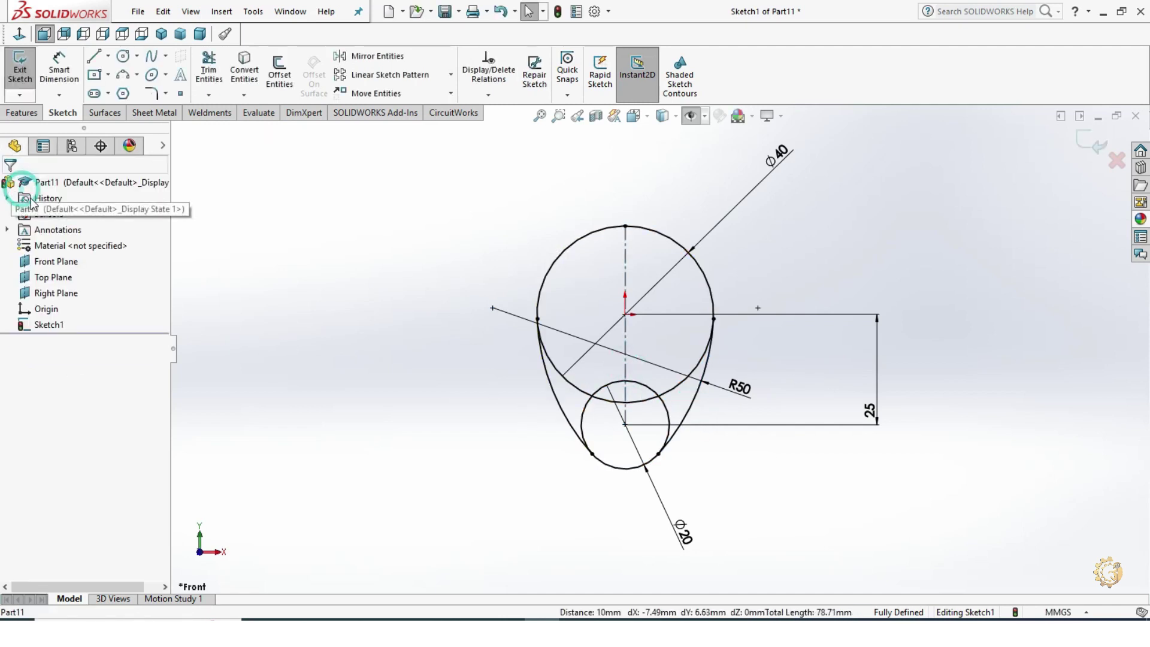
Power-trim the unwanted inner circle portions to leave a closed egg-shaped outline.
left_click(208, 67)
scroll(602, 367, "down", 2)
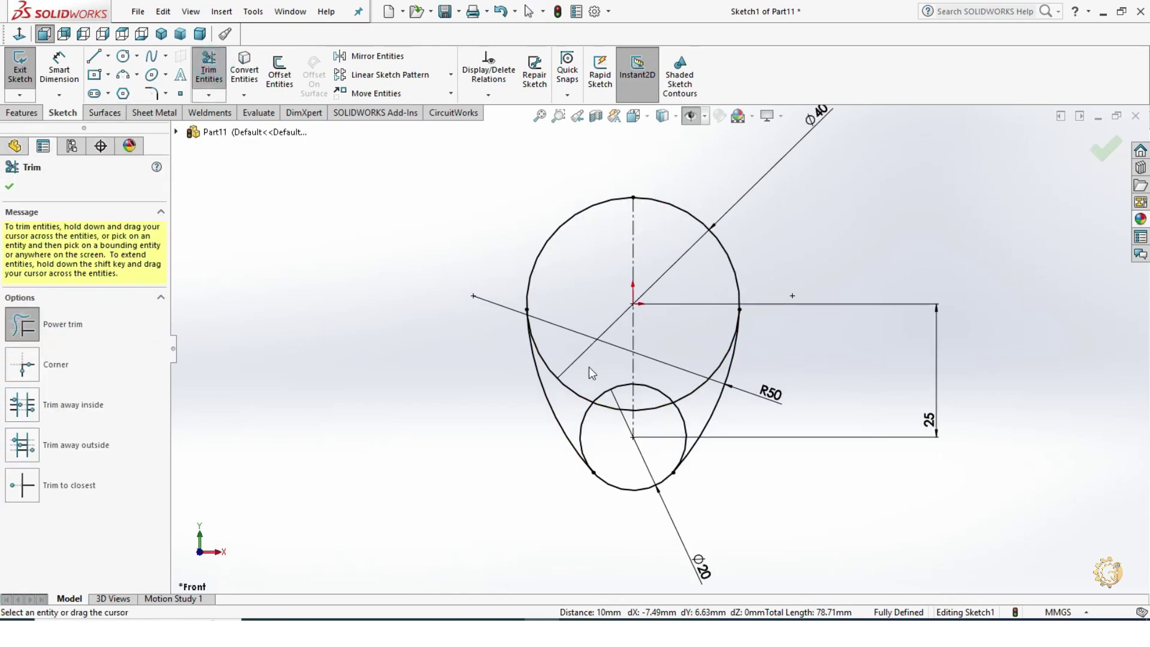
left_click(9, 188)
left_click(208, 67)
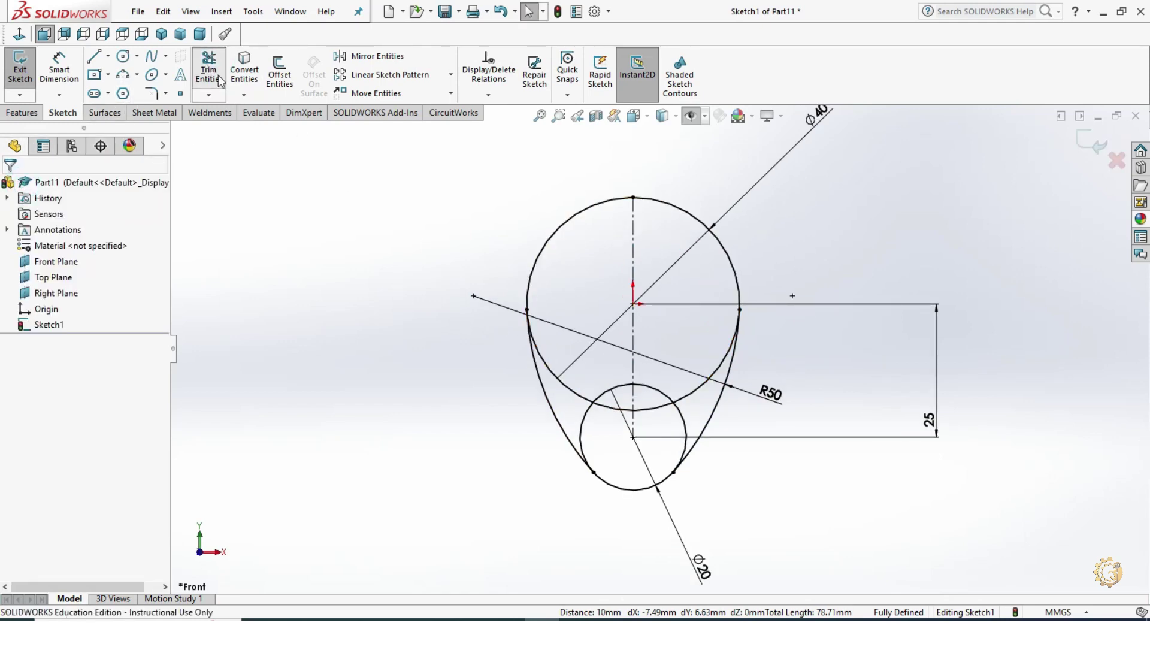
mouse_move(583, 364)
left_mouse_down()
mouse_move(587, 422)
mouse_move(606, 391)
left_mouse_up()
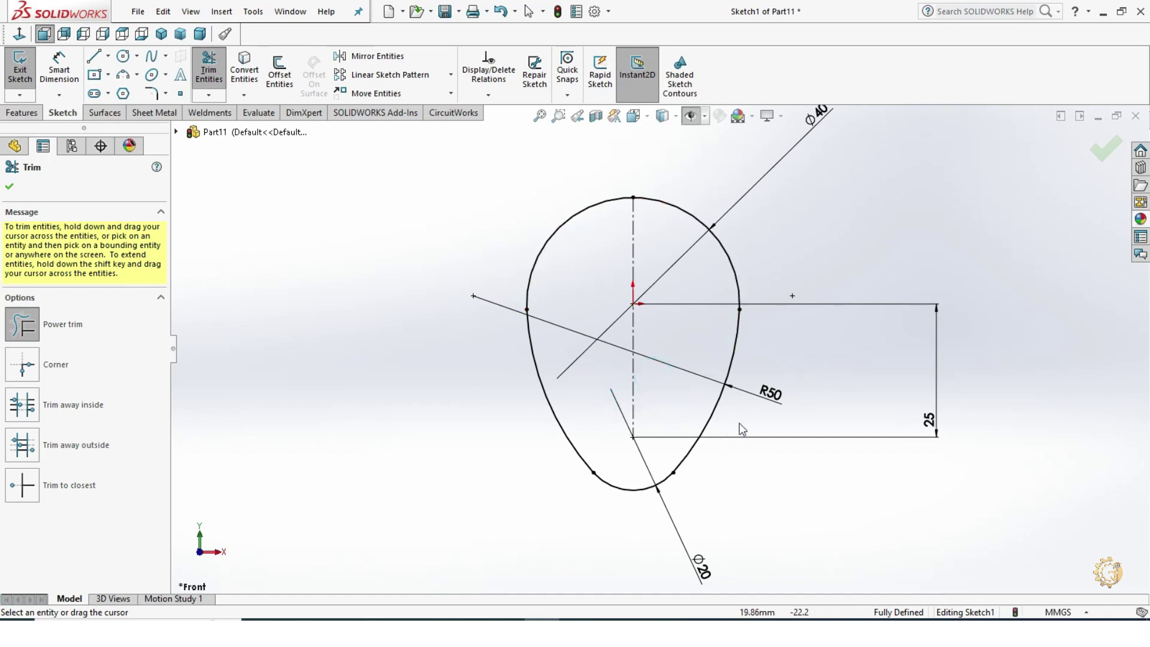
key("f")
left_click(9, 186)
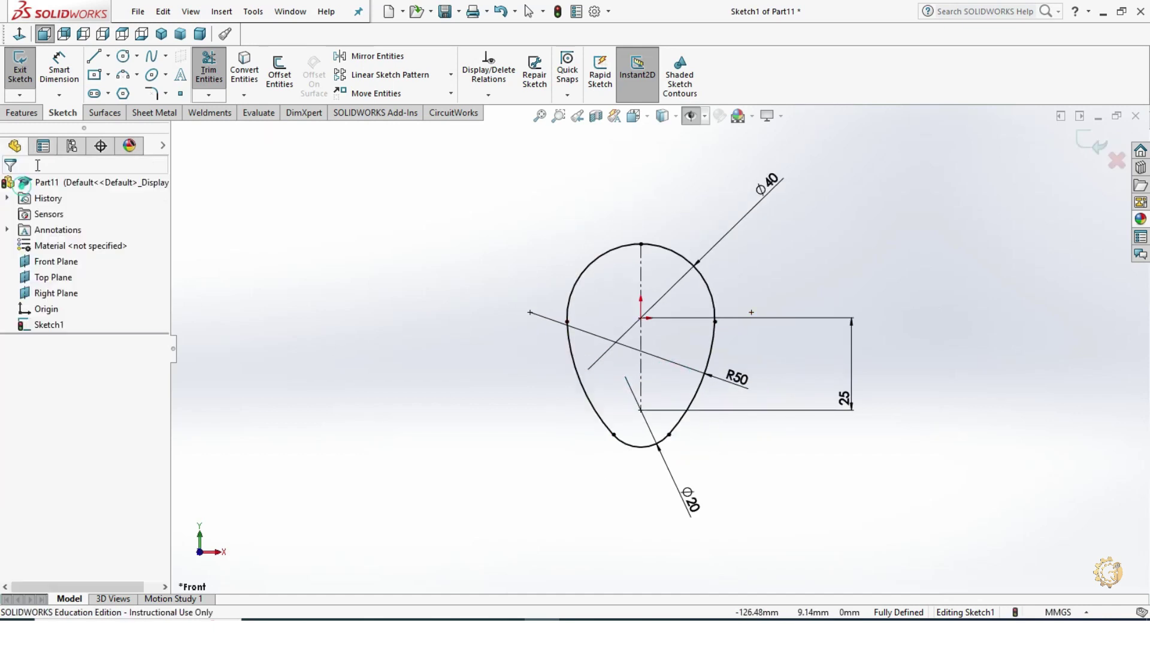
Draw a circle at the origin inside the outline and dimension it Ø15.
left_click(123, 56)
left_click_drag(642, 318, 662, 329)
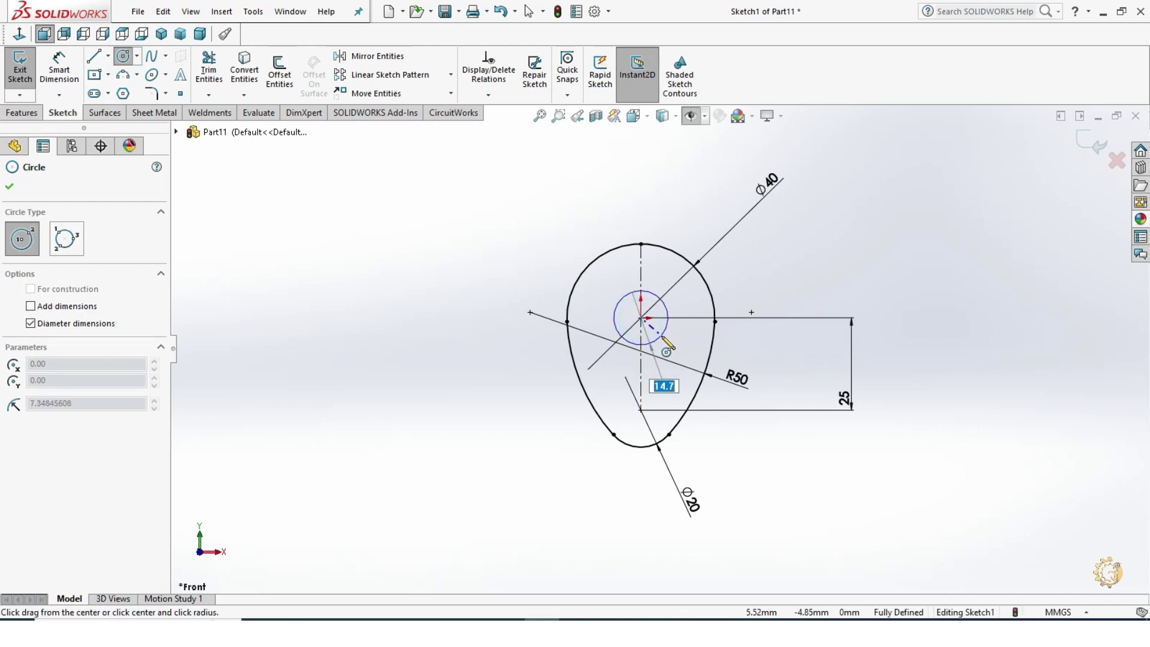
key("Escape")
left_click(60, 68)
left_click(666, 308)
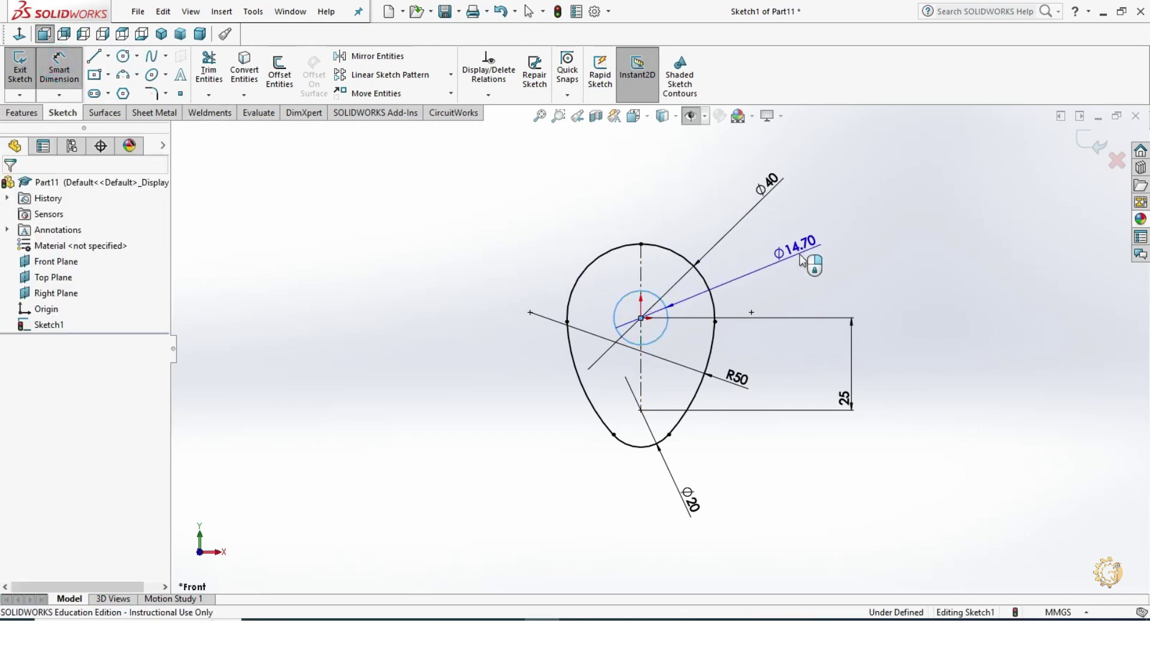
left_click(802, 259)
type("15")
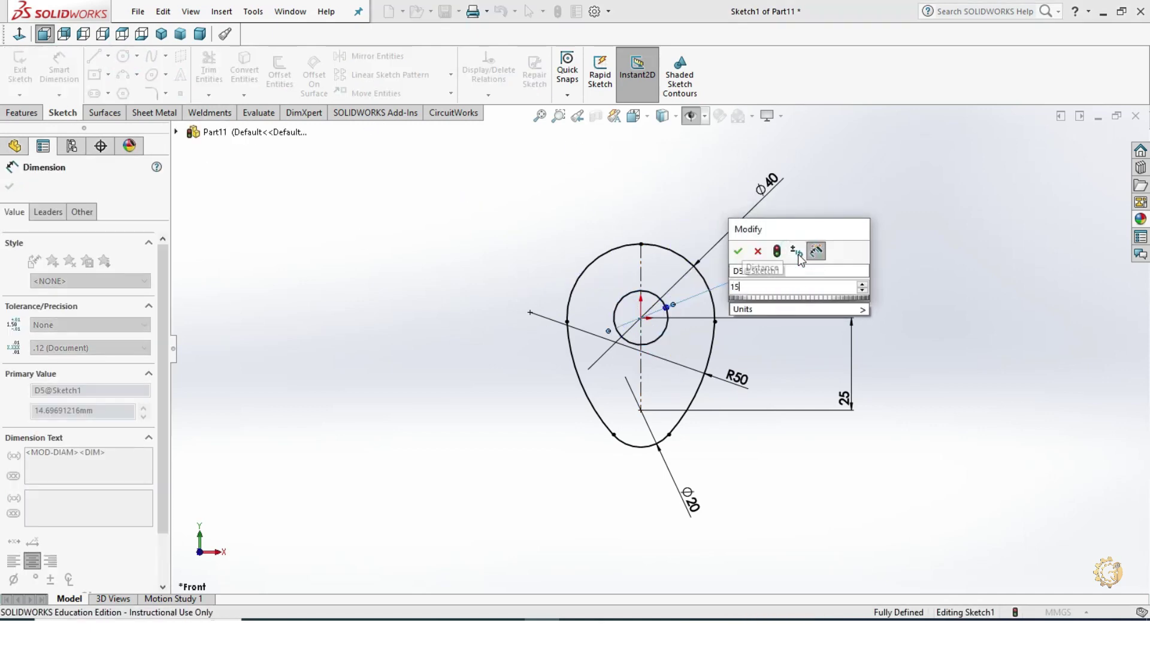
key("Return")
left_click(942, 326)
key("Escape")
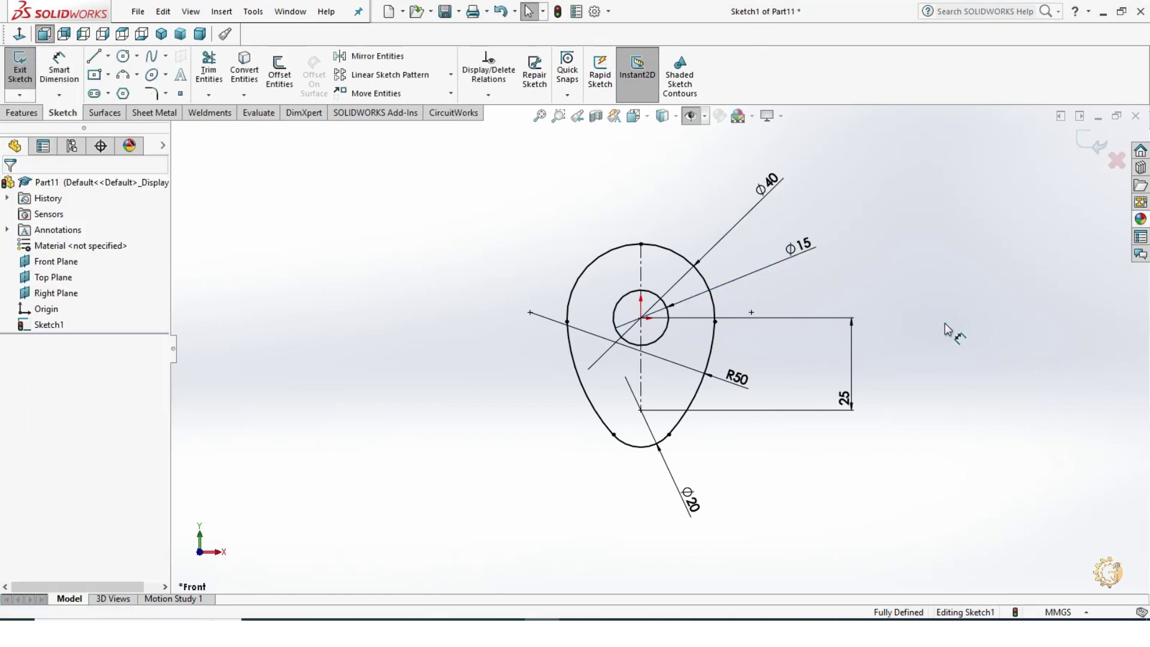
left_click(946, 324)
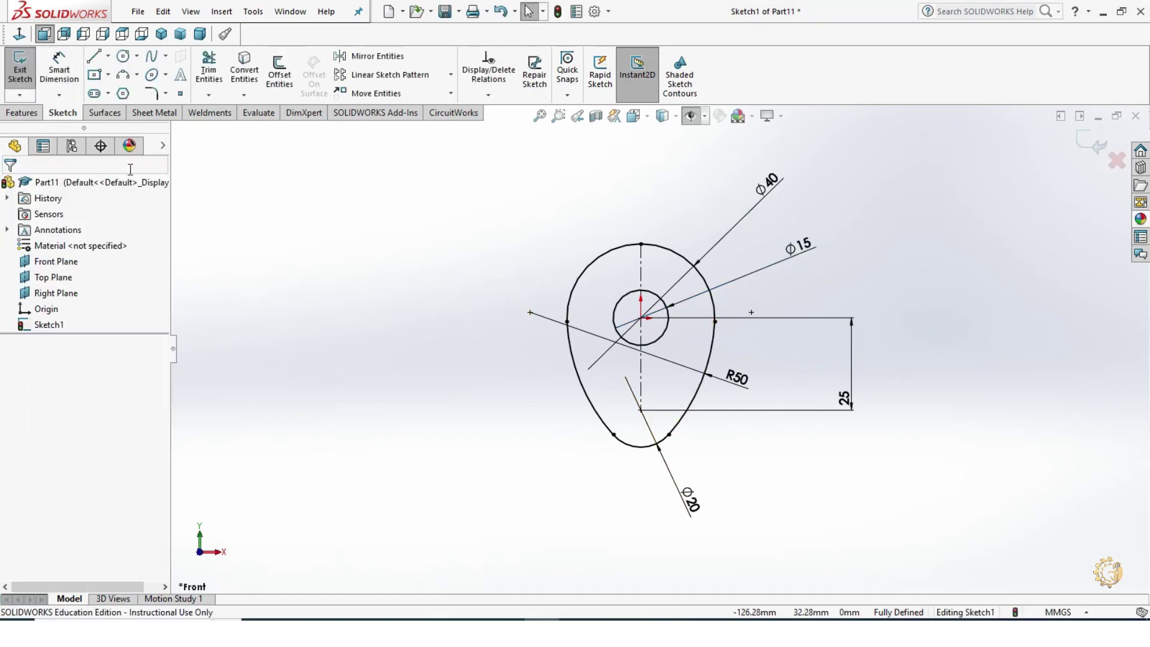
Extrude the cam sketch 10 mm with a Mid Plane end condition.
left_click(27, 112)
left_click(26, 75)
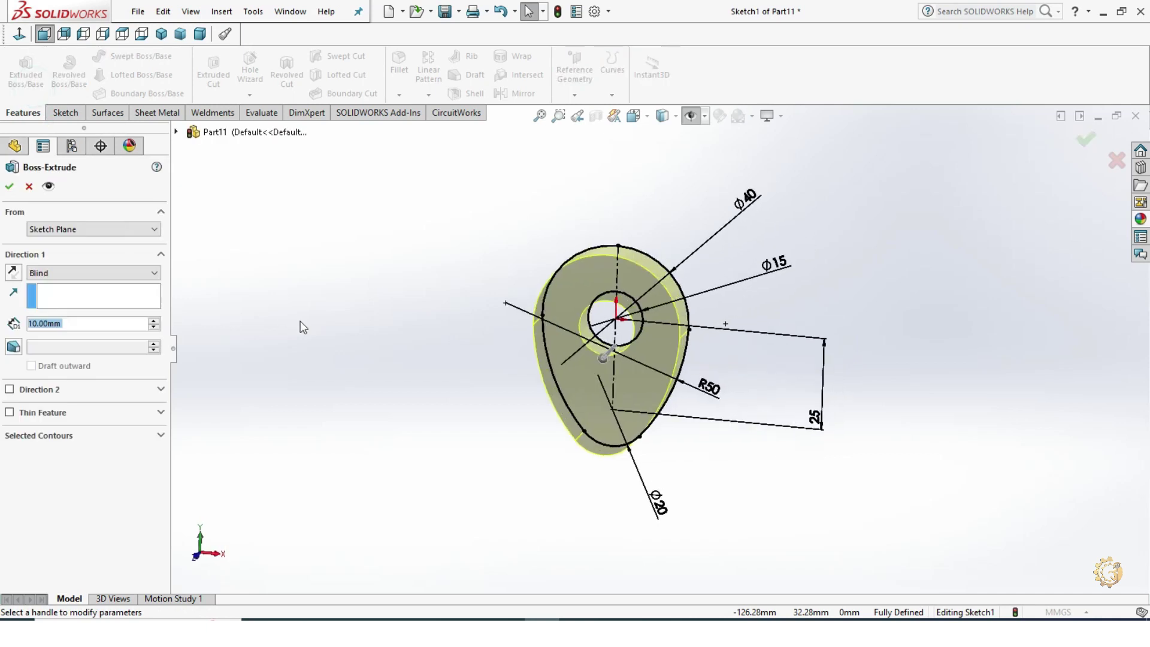
left_click(53, 274)
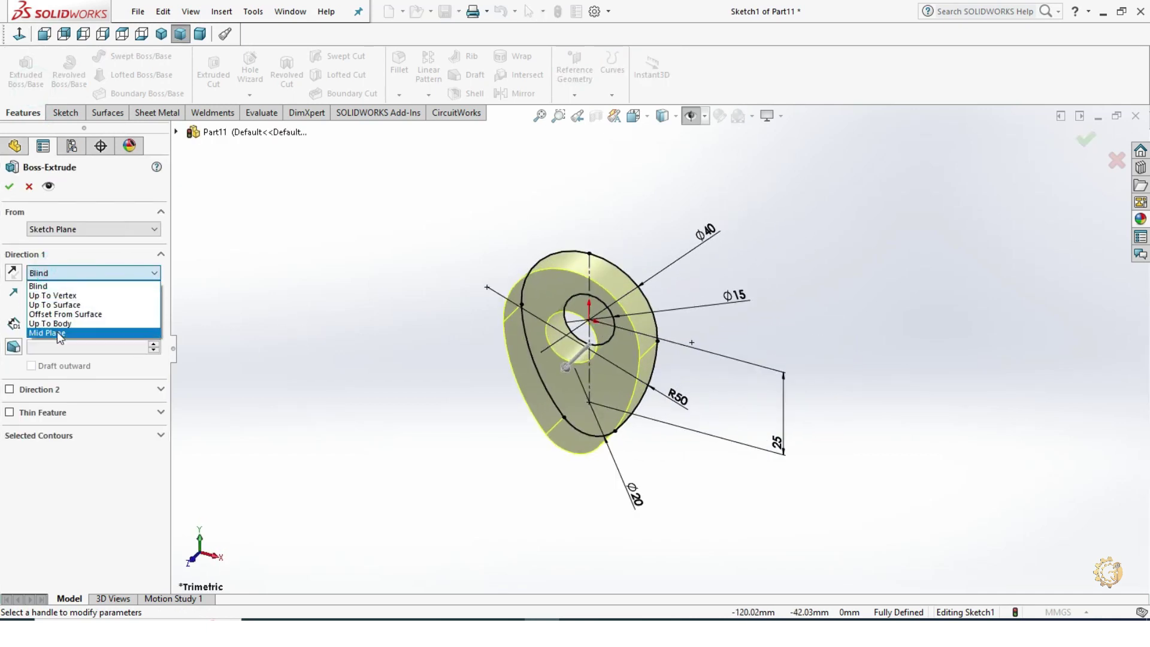
left_click(60, 334)
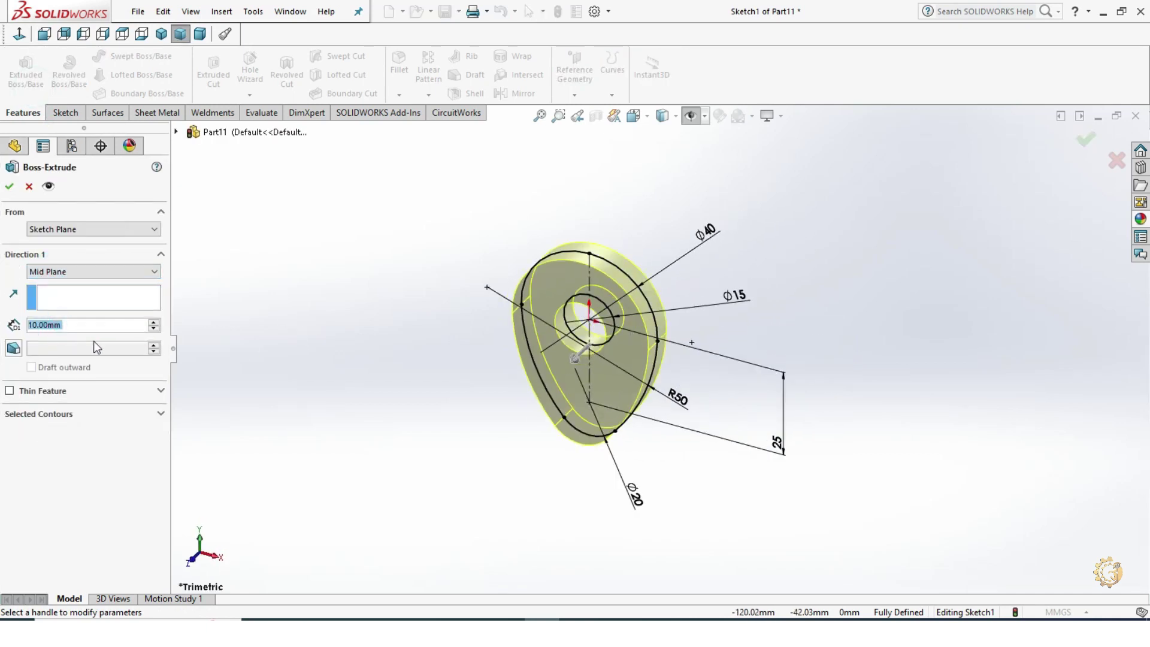
left_click(10, 187)
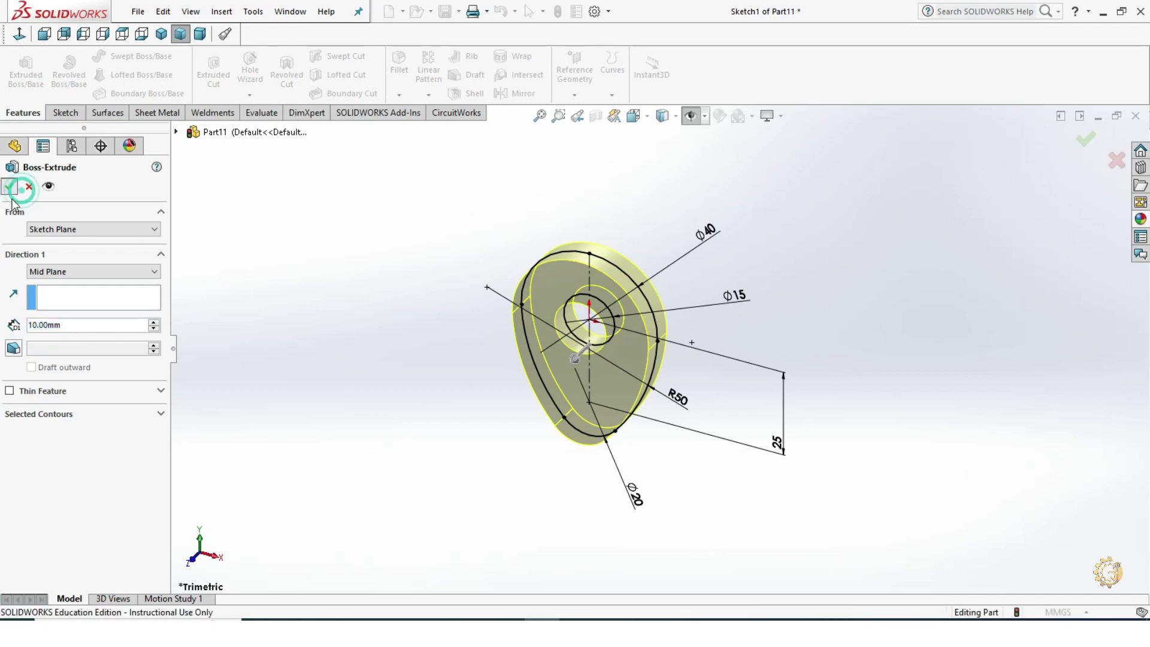
left_click(304, 365)
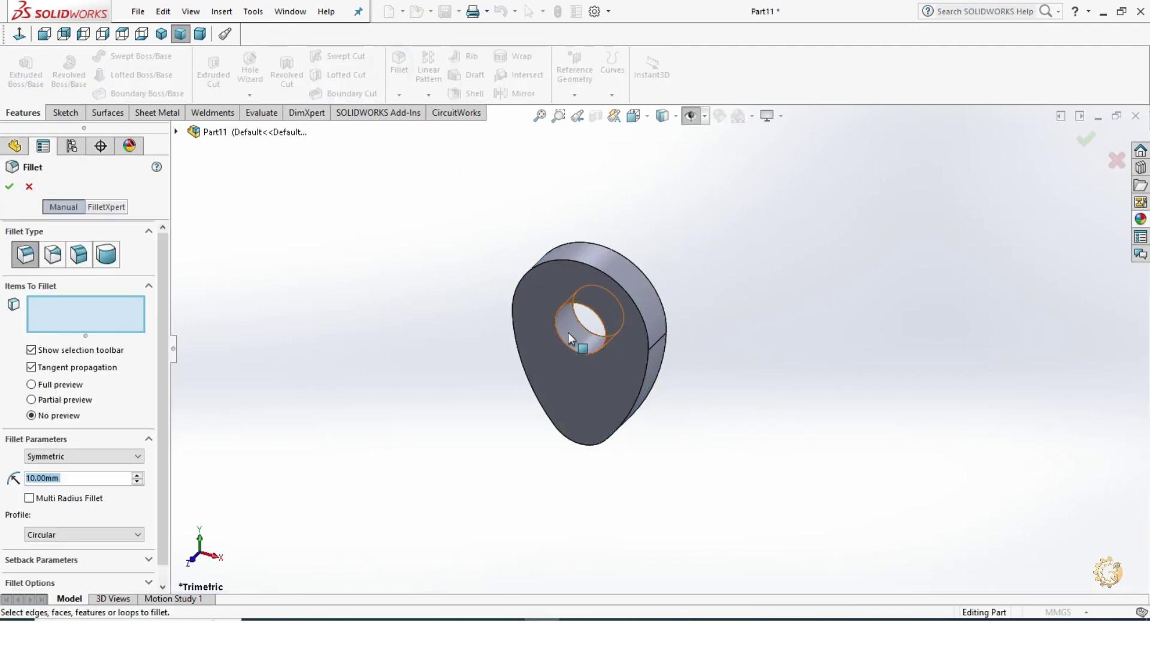
Add a 1 mm fillet to the centre hole face.
left_click(590, 330)
type("1")
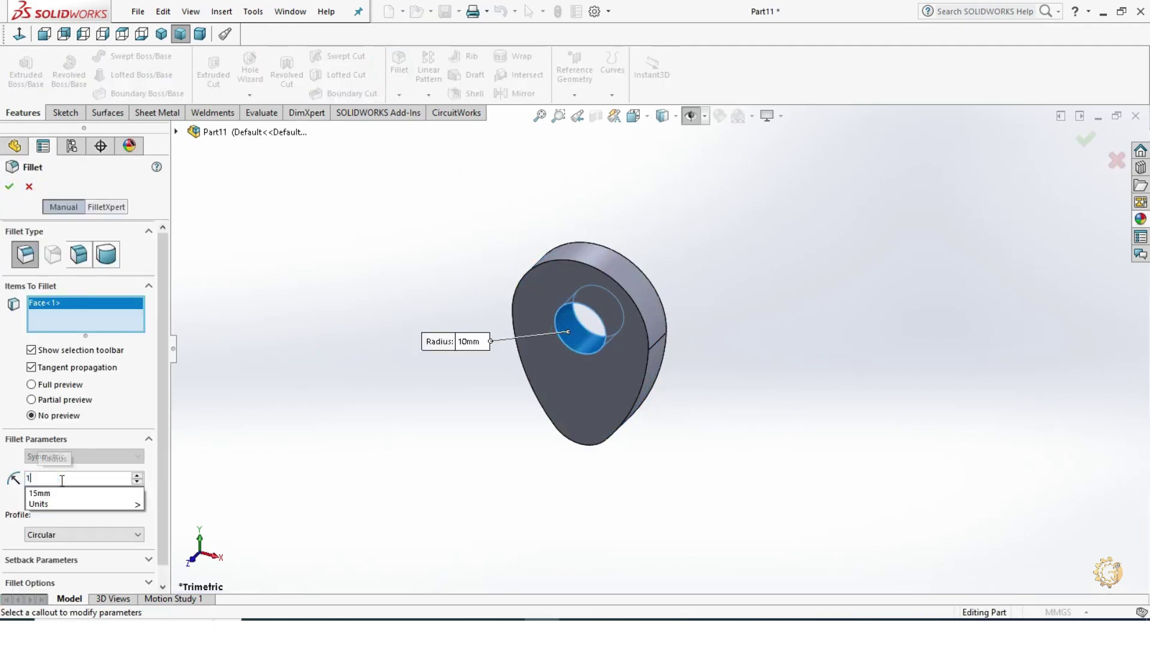
key("Return")
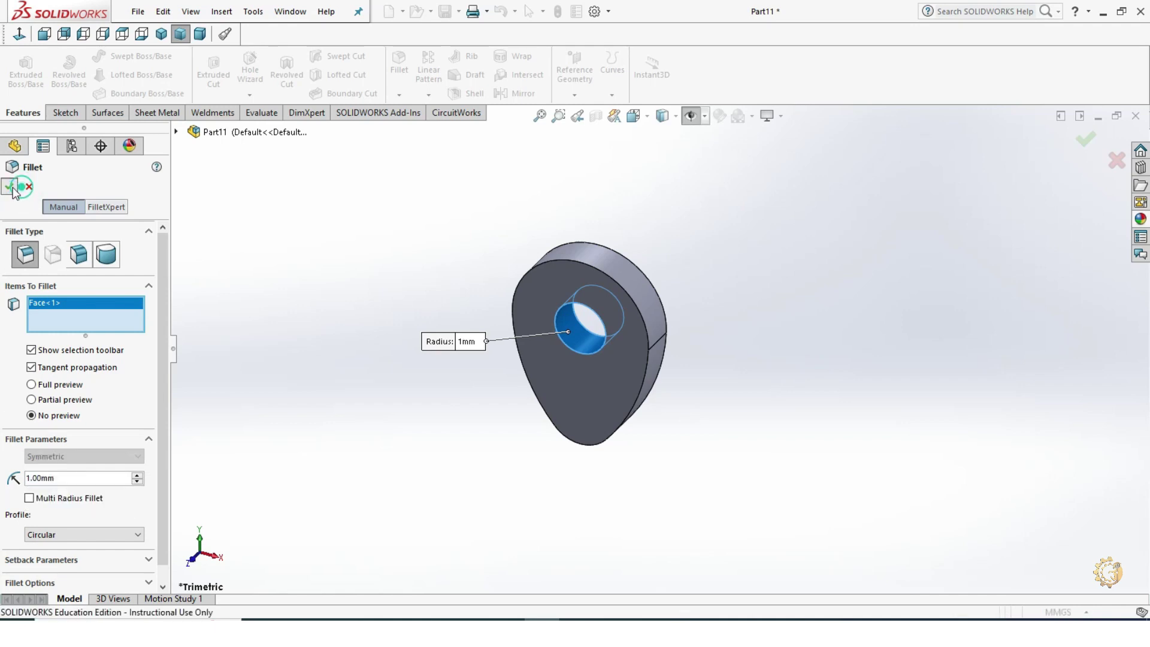
left_click(10, 187)
middle_click_drag(417, 179, 429, 326)
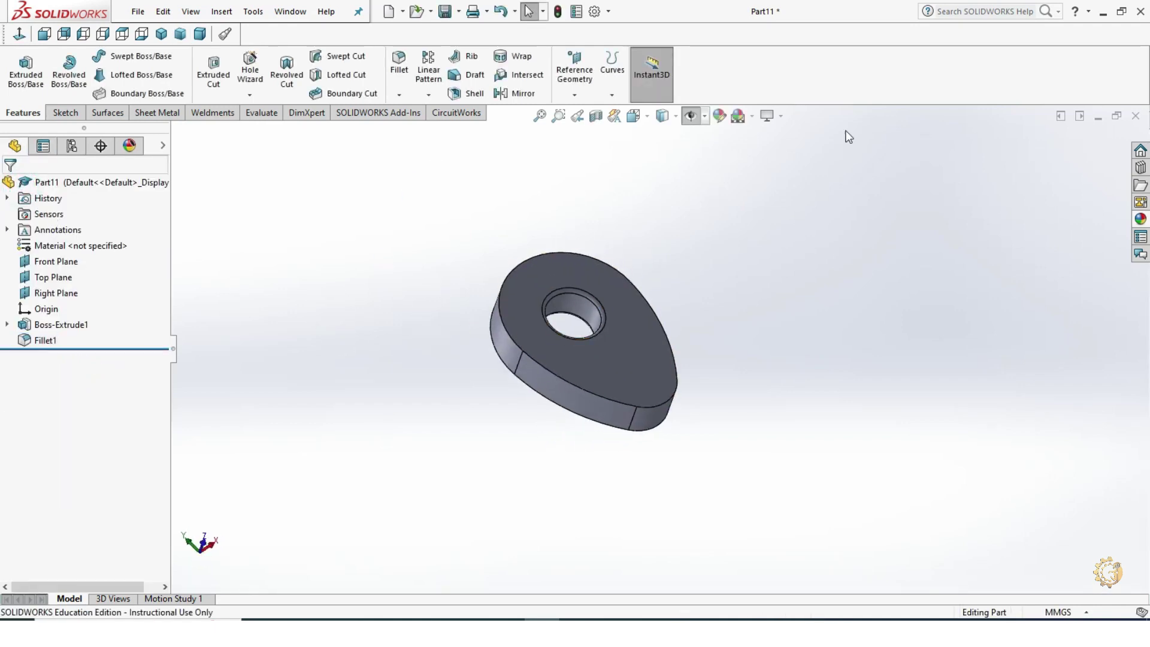
Play Motion Study 1, then save the part as 'Cam shaft' in the Cam & Follower Mechanism folder.
left_click(173, 598)
left_click(51, 584)
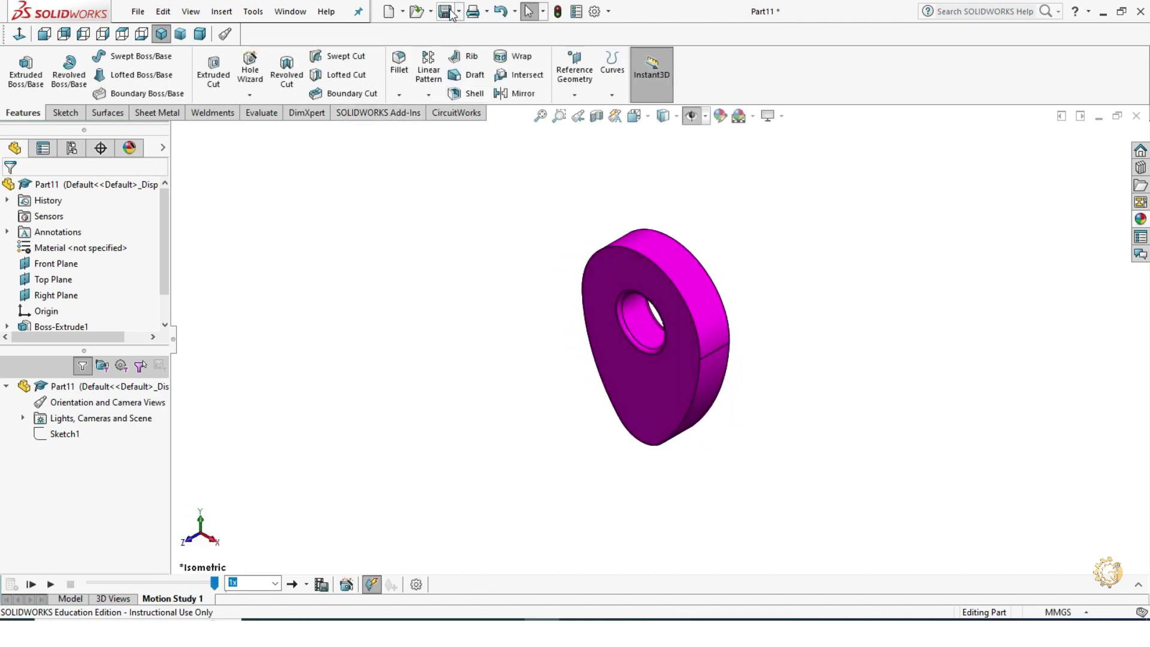
left_click(446, 12)
type("Cam shaft")
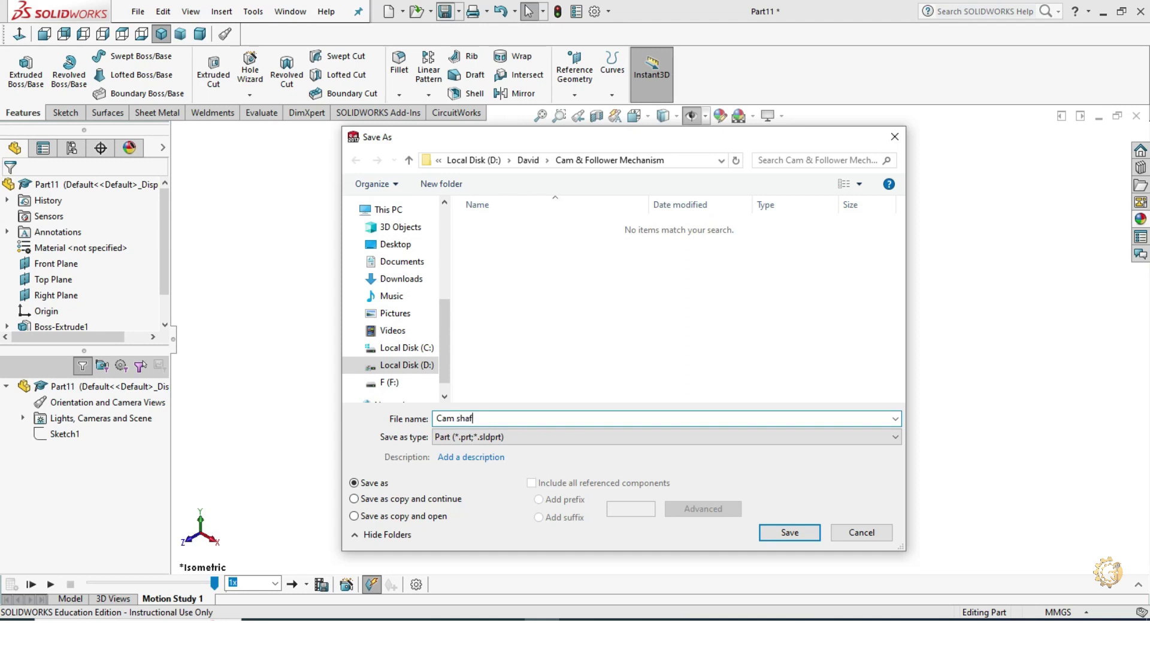
left_click(790, 533)
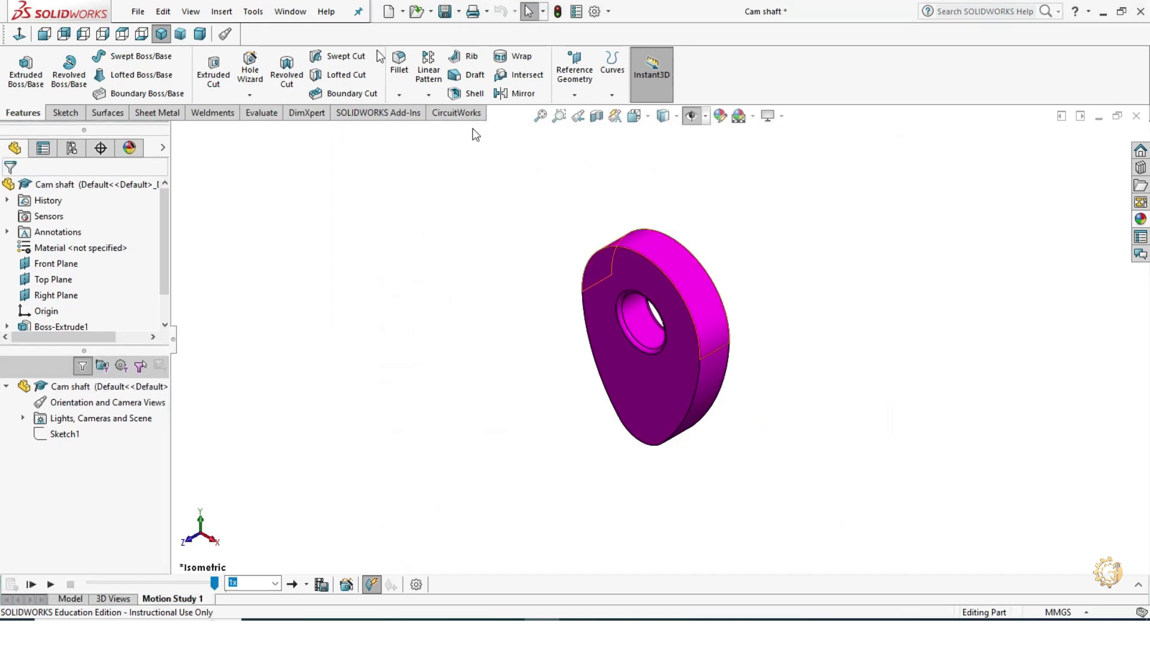
Create a new part, show the planes, and start a sketch on the Front Plane.
left_click(390, 13)
left_click(584, 529)
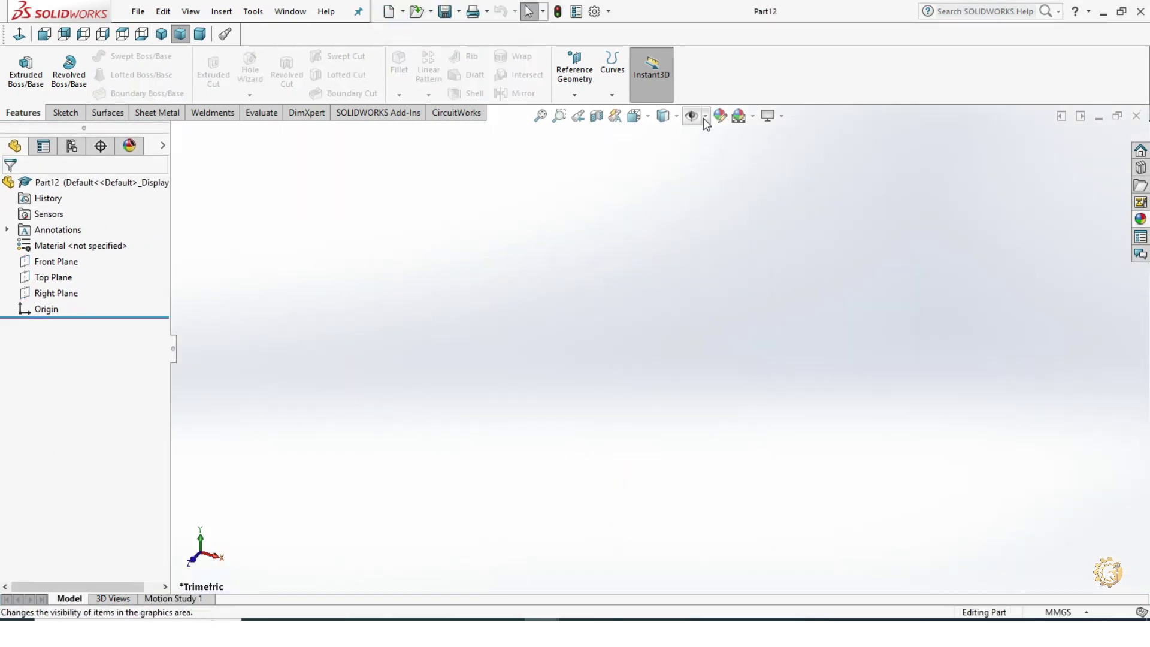
left_click(704, 116)
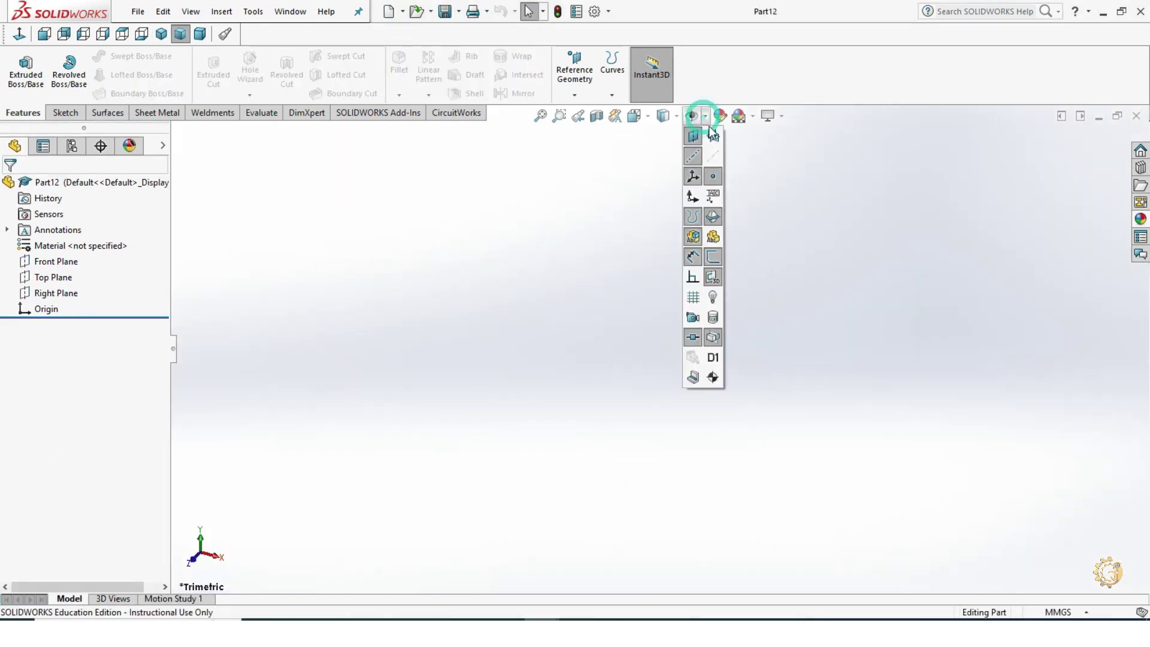
left_click(847, 203)
left_click(512, 217)
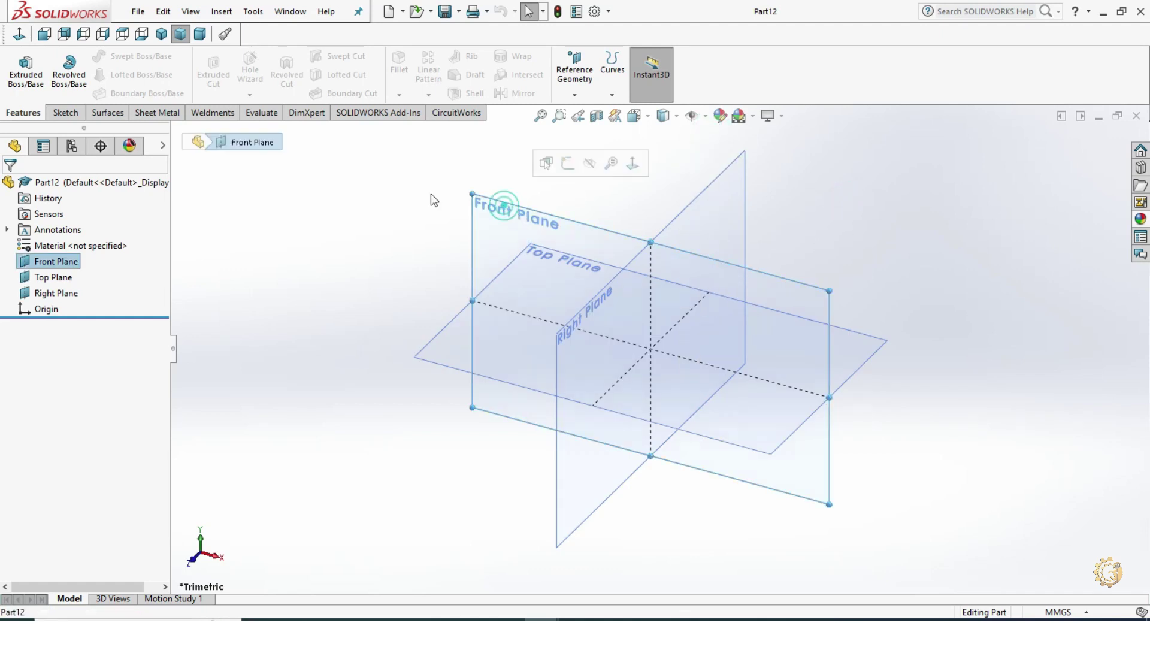
left_click(66, 113)
left_click(20, 69)
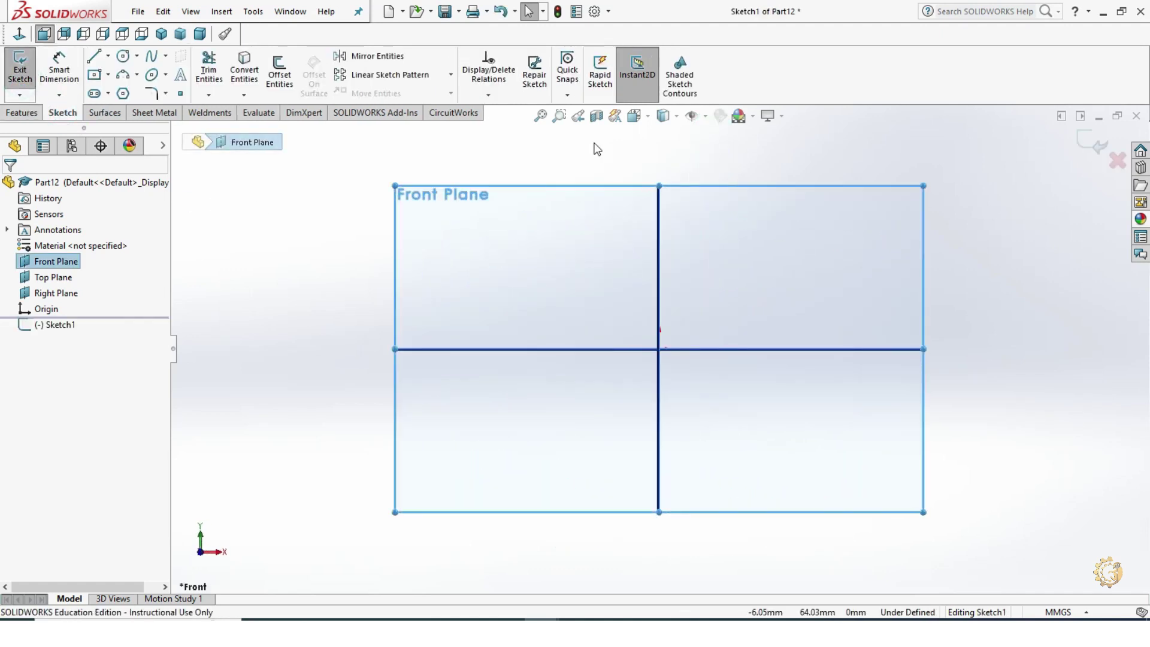
Draw a Ø10 circle centred on the origin.
left_click(123, 56)
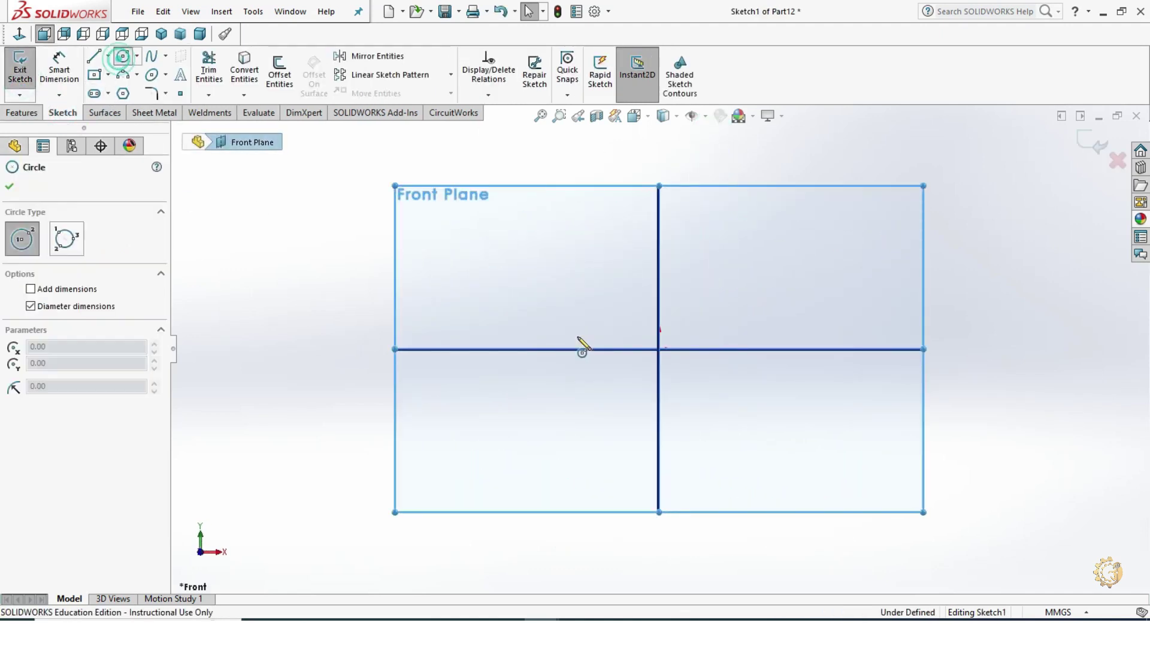
left_click(659, 349)
left_click(732, 413)
left_click(60, 69)
left_click(732, 297)
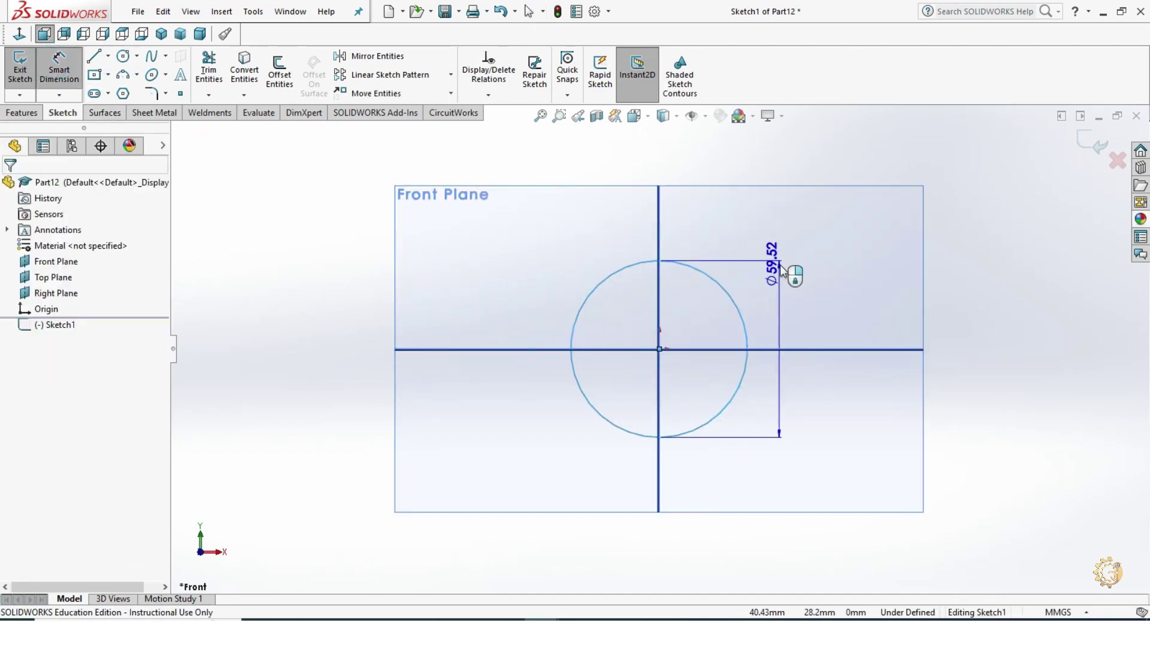
left_click(781, 267)
type("1")
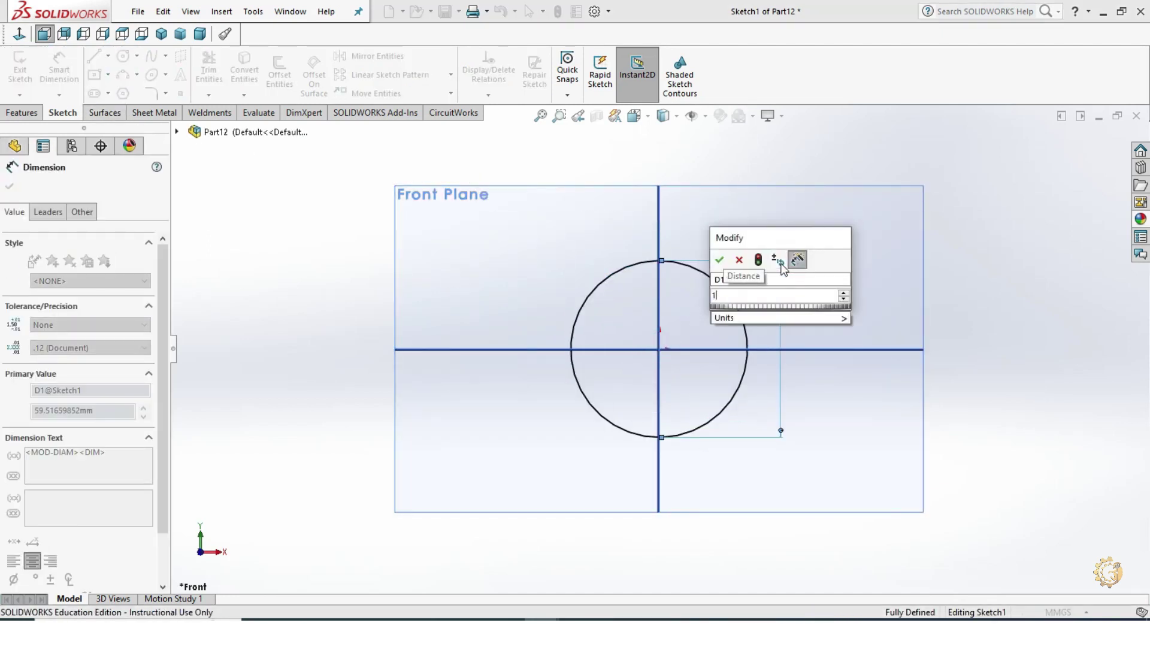
type("0")
key("Return")
key("Escape")
Extrude the circle Blind 55 mm into a cylindrical rod, Boss-Extrude1.
left_click(27, 114)
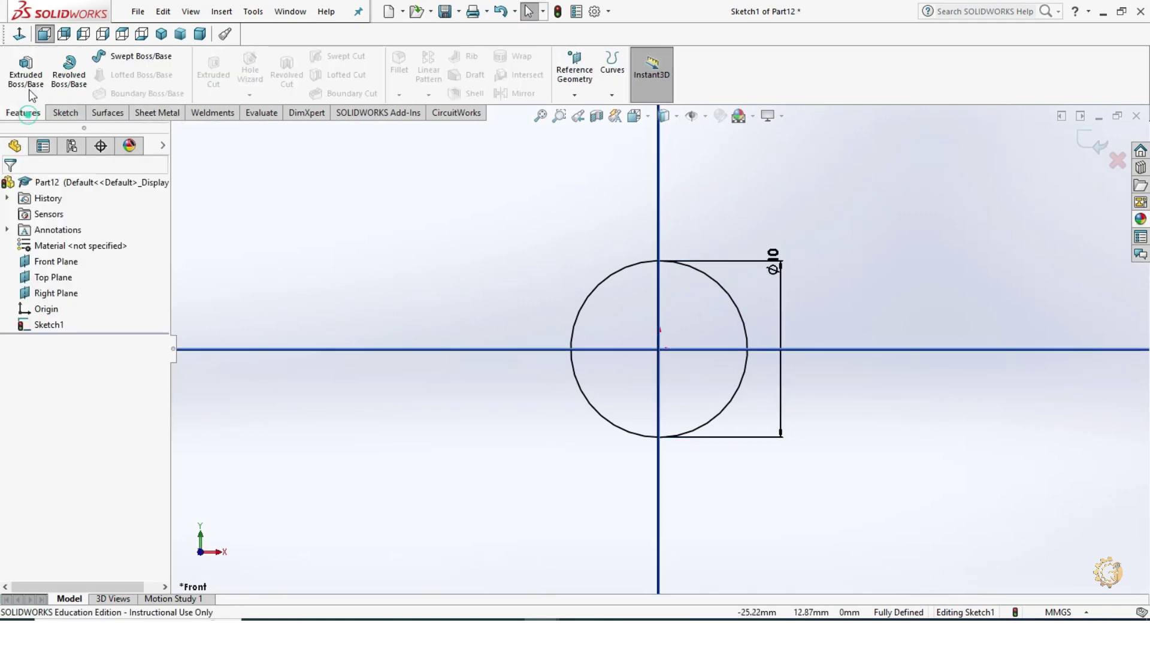
left_click(27, 78)
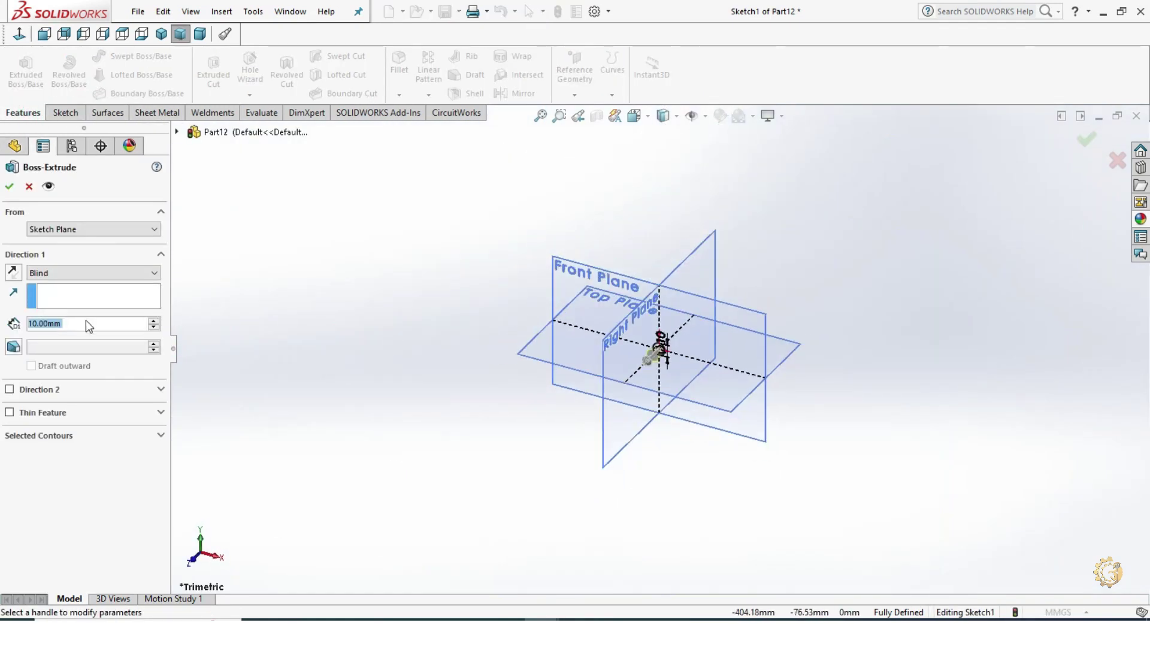
left_click(85, 320)
type("55")
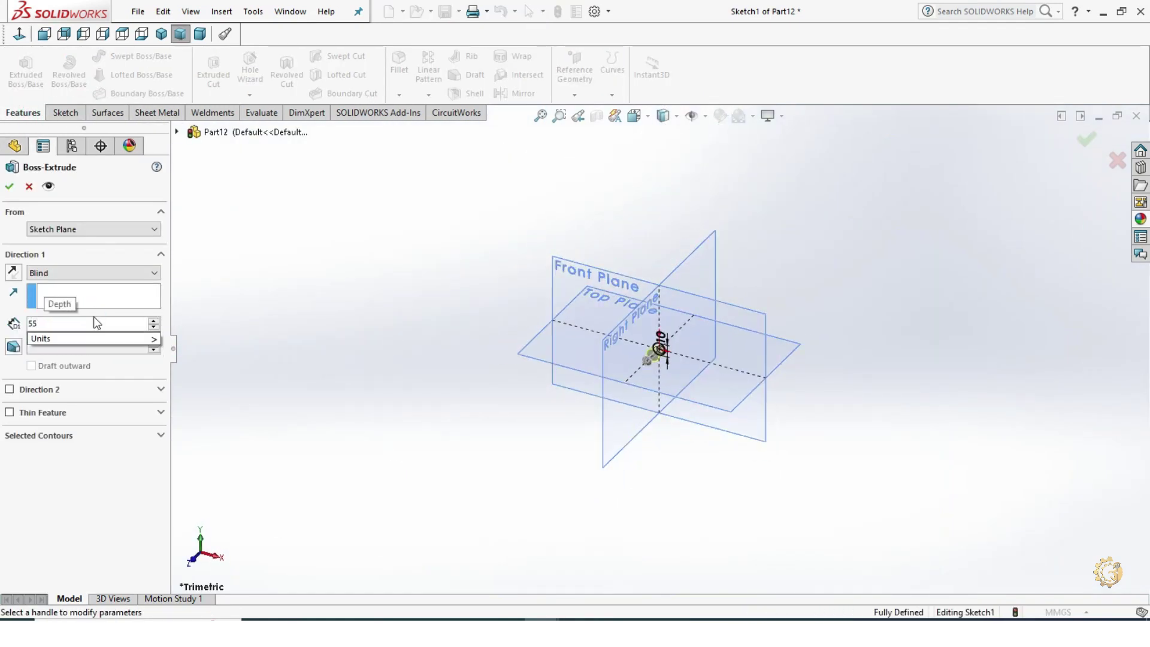
key("Return")
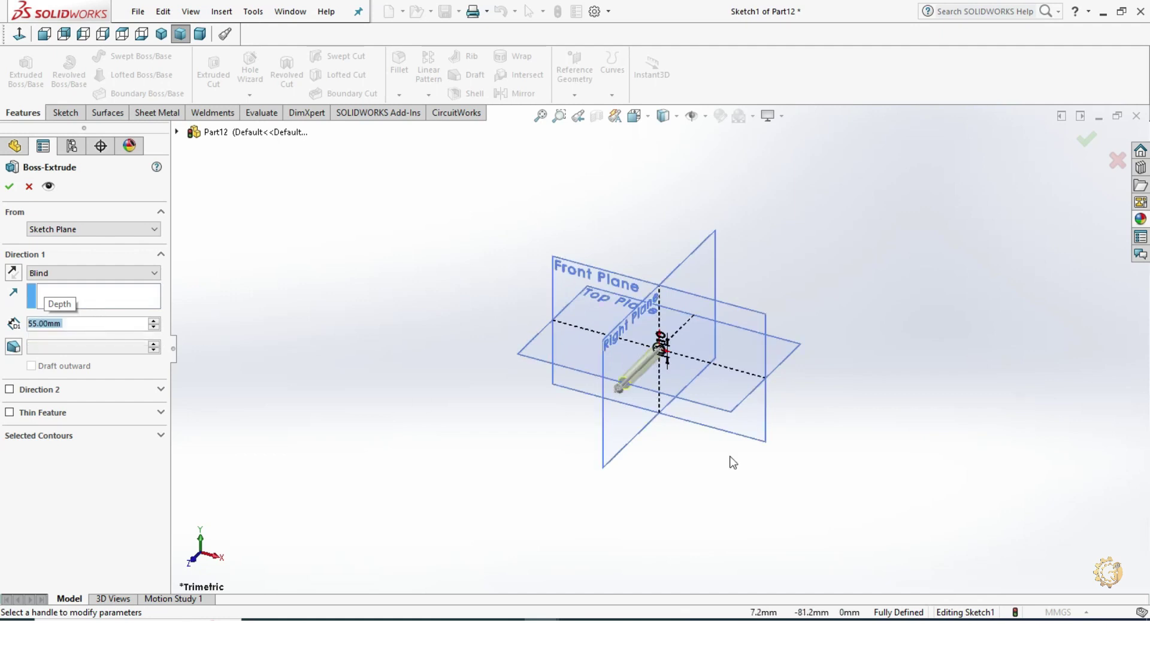
left_click(862, 431)
scroll(634, 395, "down", 3)
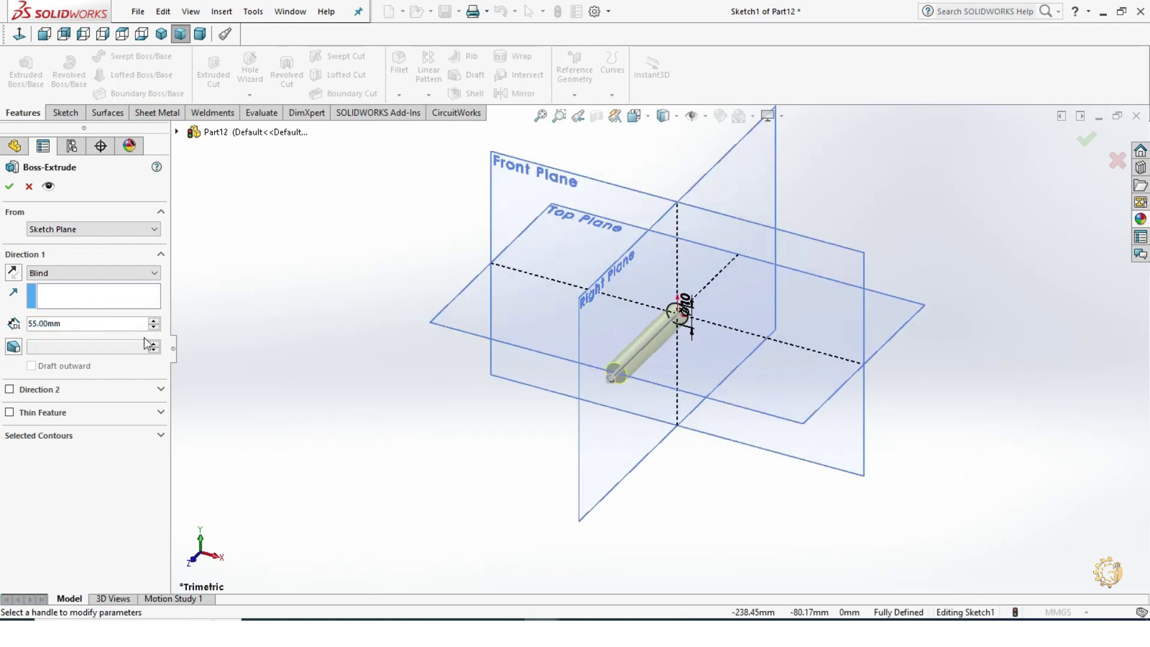
left_click(9, 188)
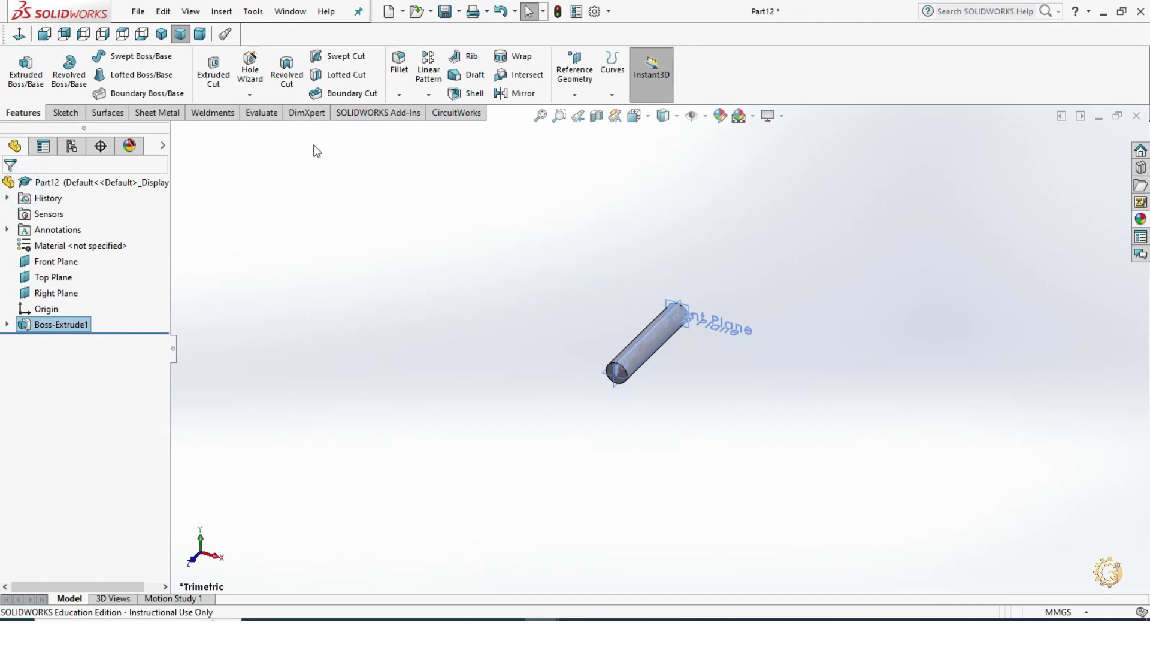
left_click(399, 94)
Chamfer the rod's end edge 5 mm at 45°.
left_click(405, 126)
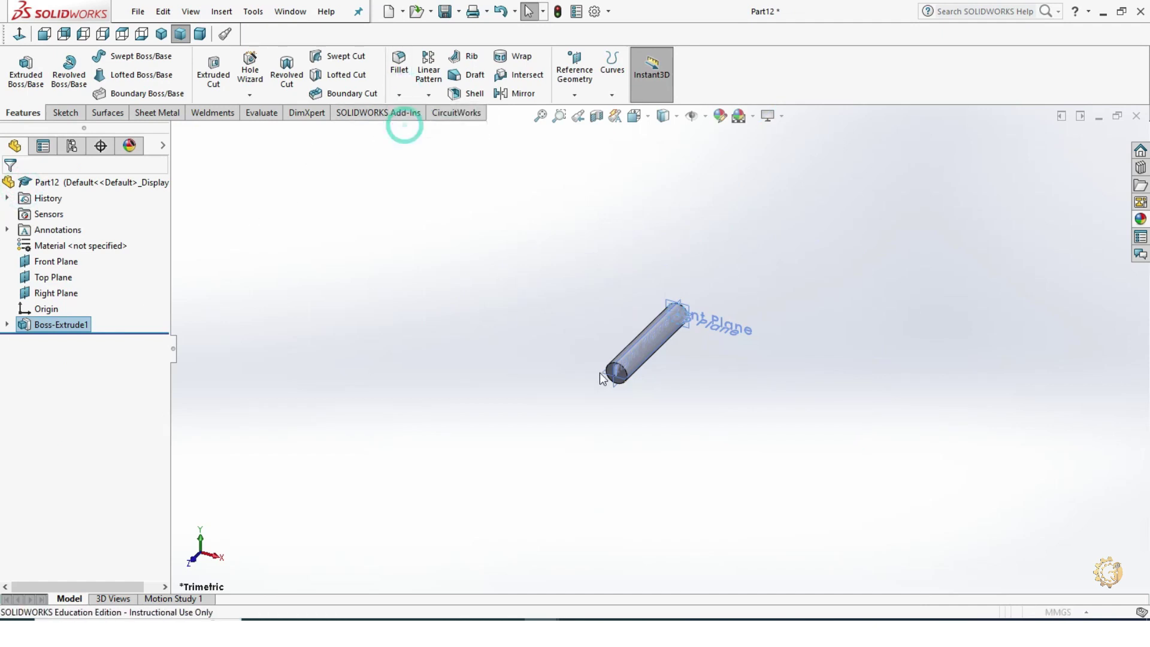
scroll(650, 383, "down", 5)
scroll(650, 384, "down", 3)
left_click(679, 373)
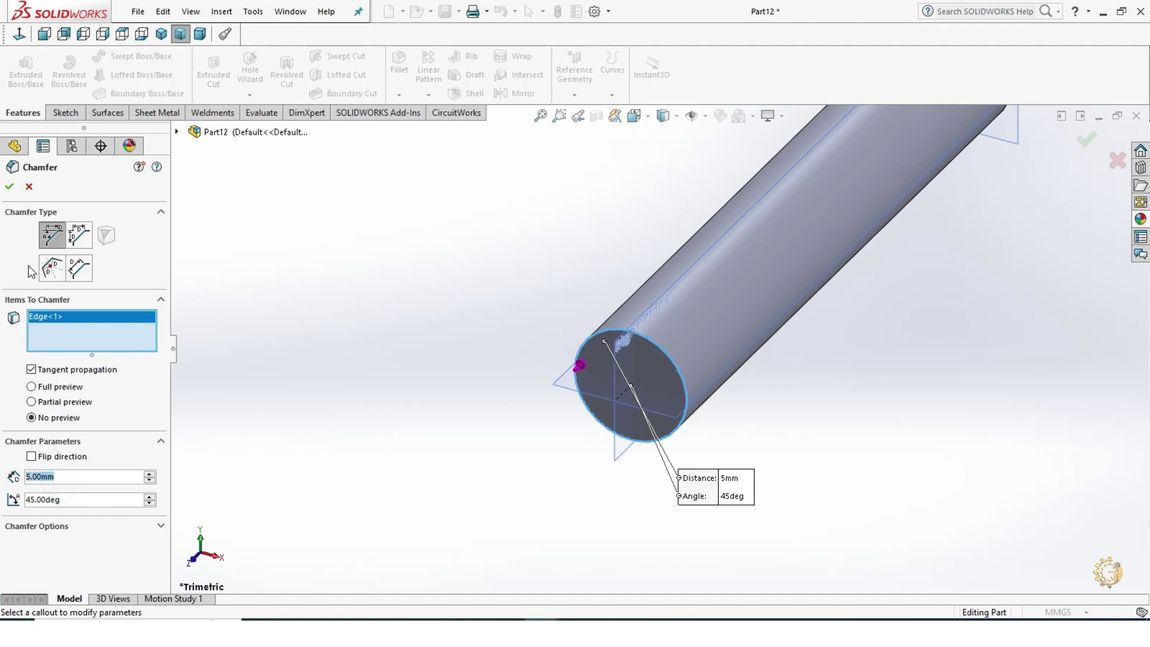
left_click(10, 187)
scroll(659, 455, "up", 5)
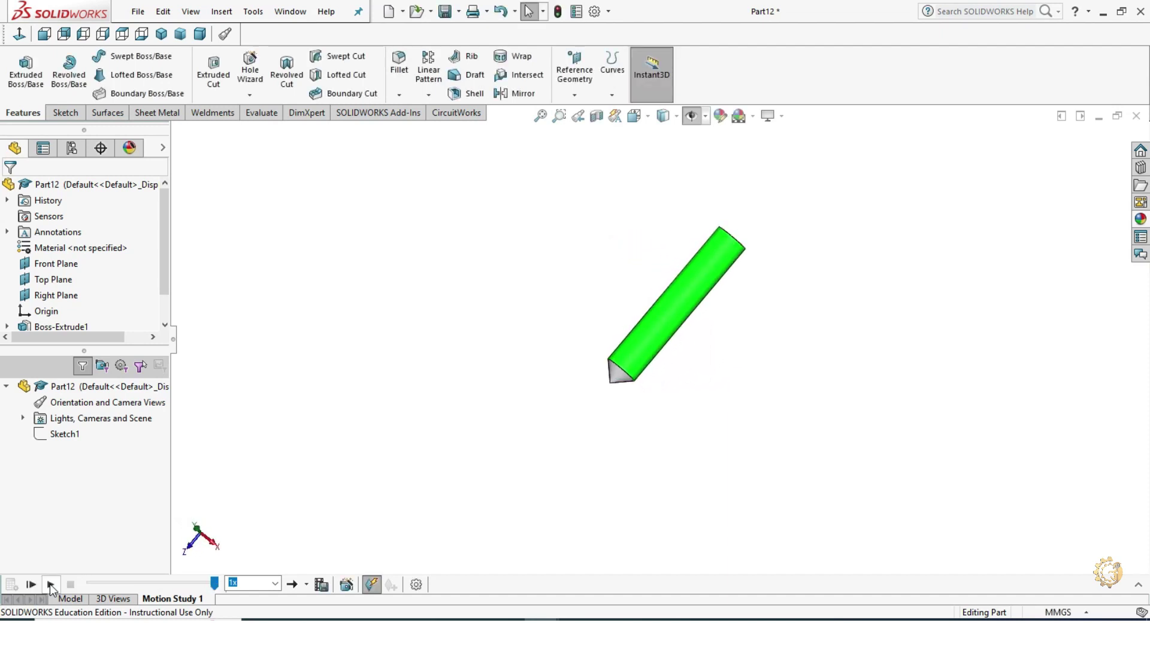
Save the rod part as 'Follower' and create a new blank part.
left_click(444, 14)
type("Follower")
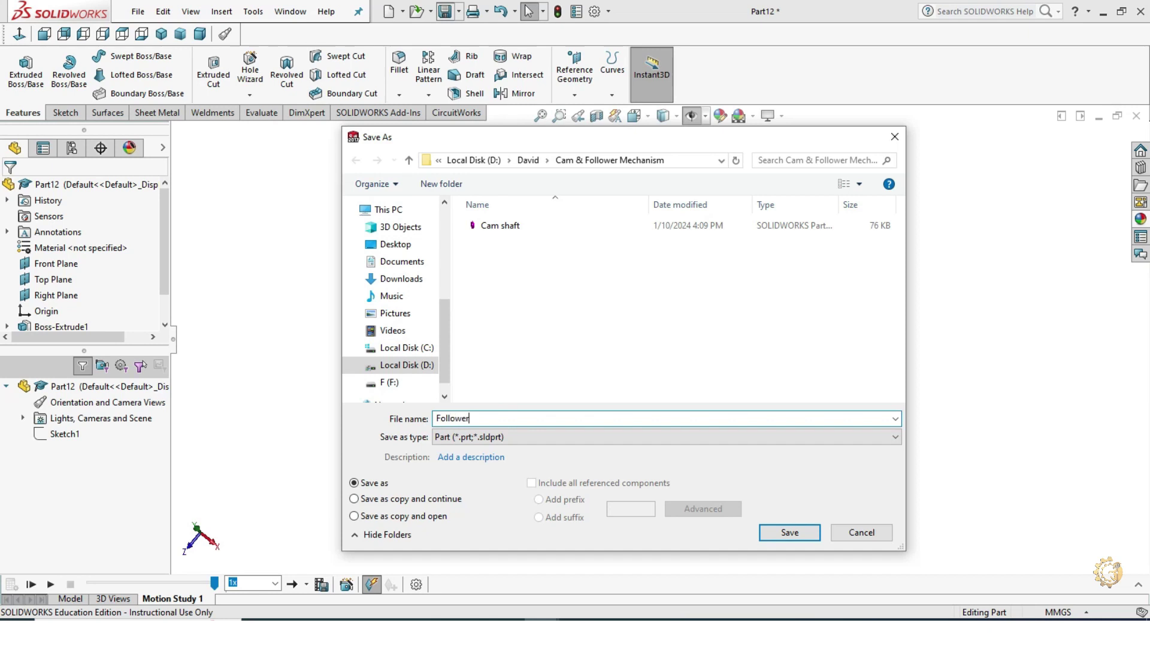
left_click(797, 533)
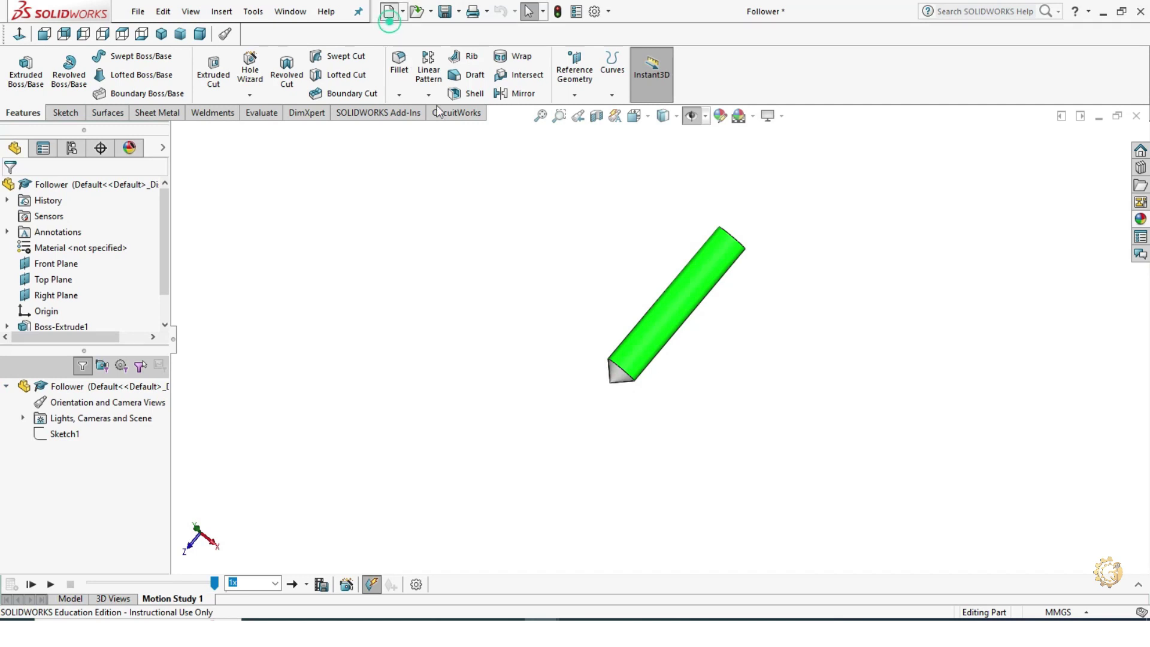
left_click(599, 526)
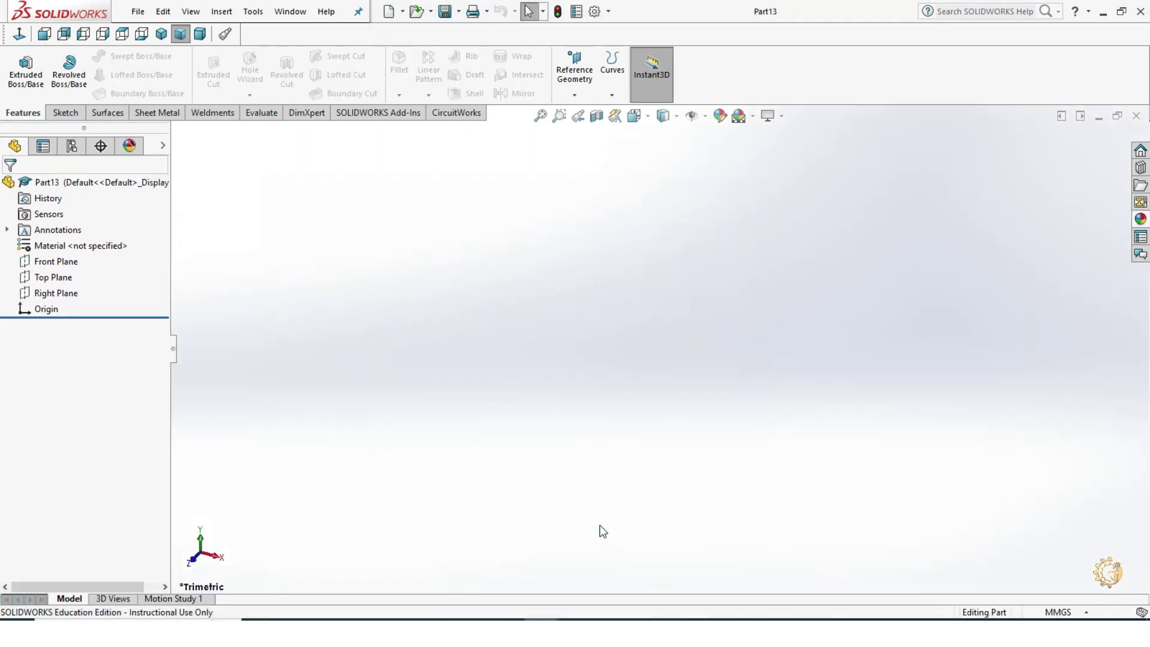
Show the reference planes and start a sketch on the Front Plane of Part13.
left_click(705, 115)
left_click(705, 163)
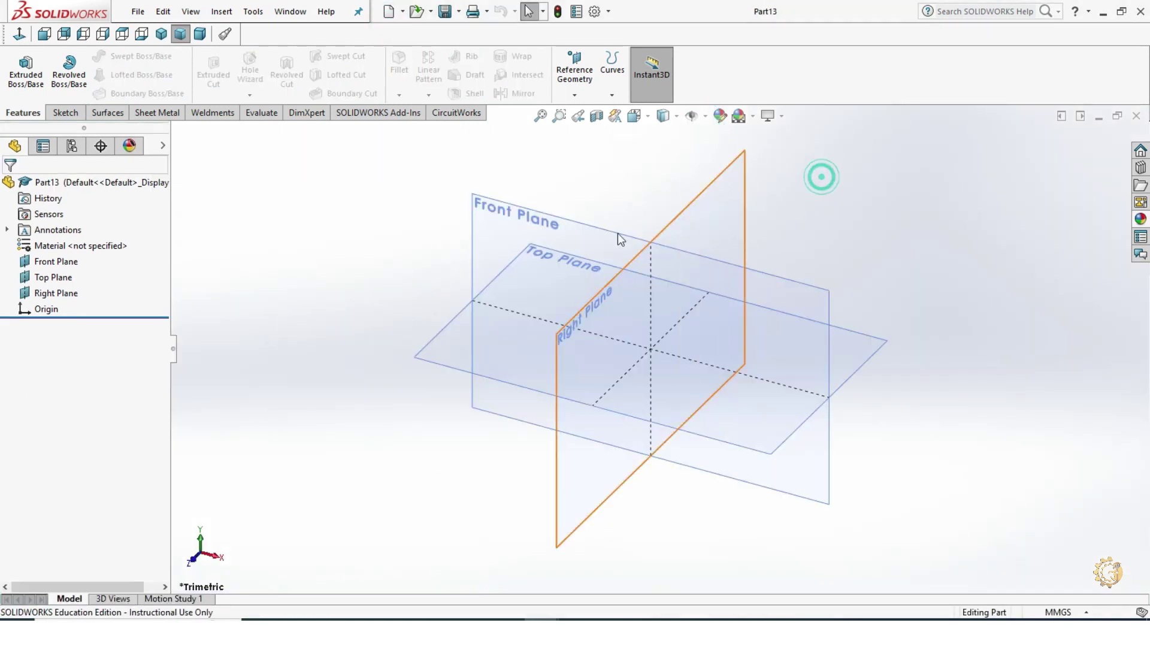
left_click(56, 261)
left_click(65, 113)
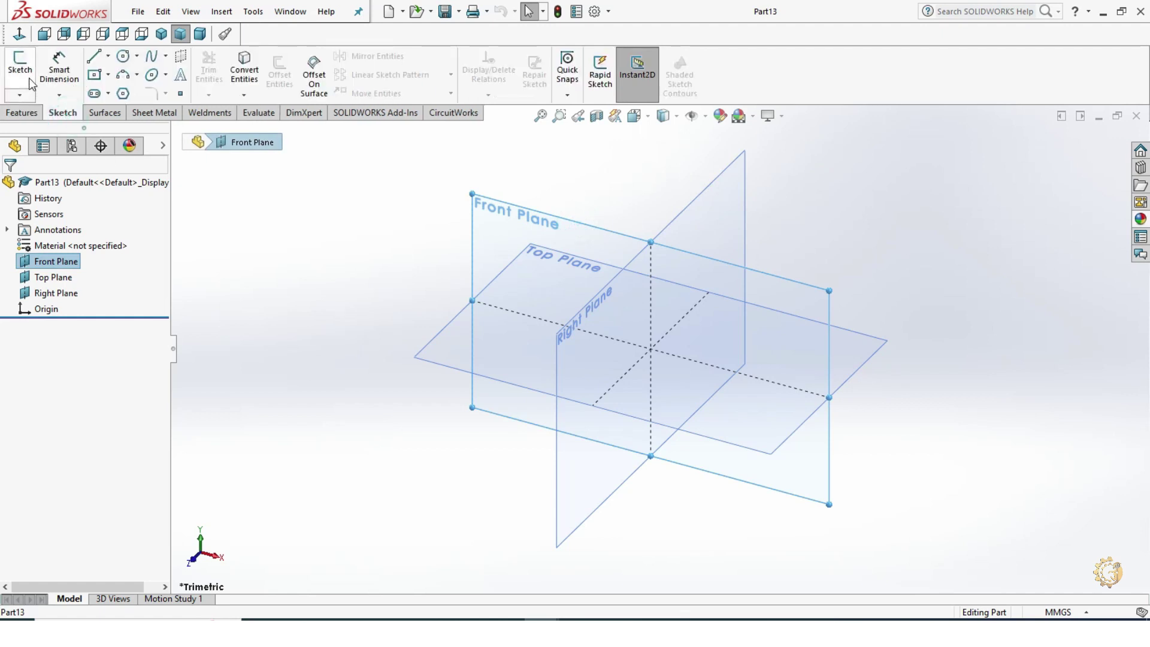
left_click(20, 67)
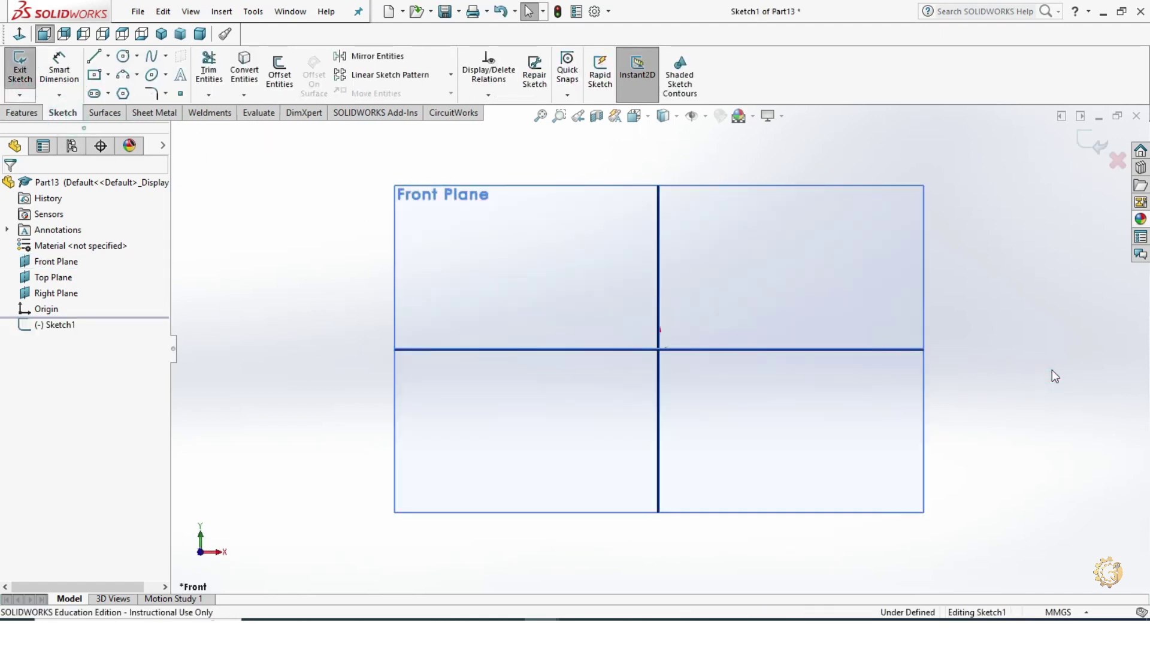
Draw two concentric circles centred on the origin.
left_click(124, 58)
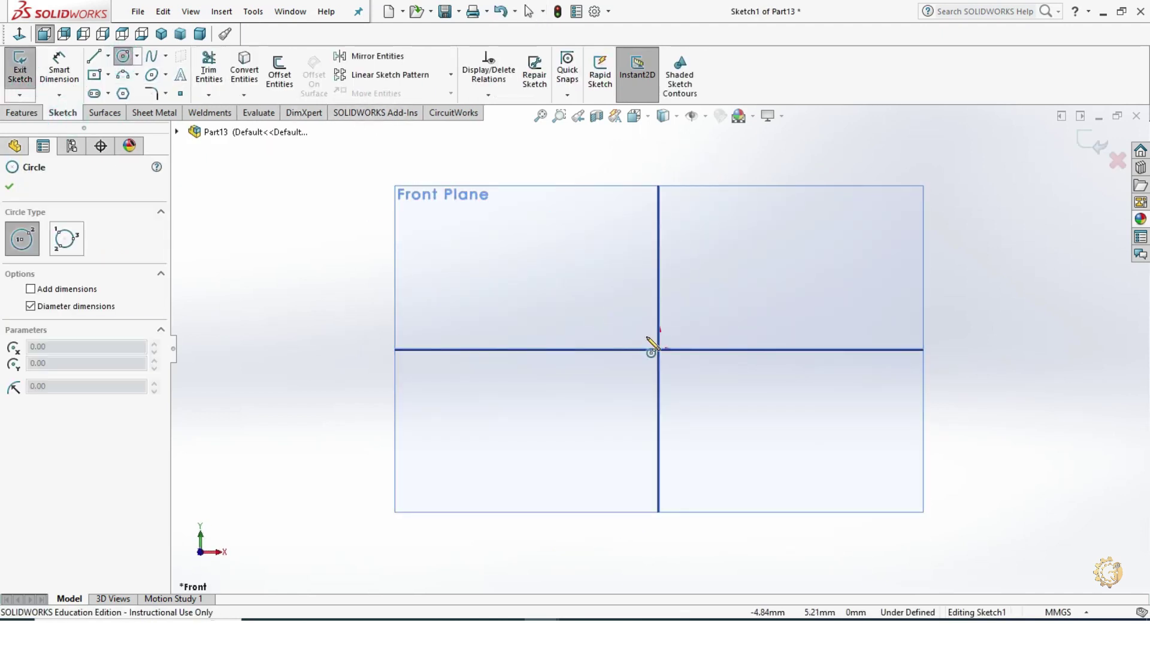
left_click(661, 350)
left_click(723, 390)
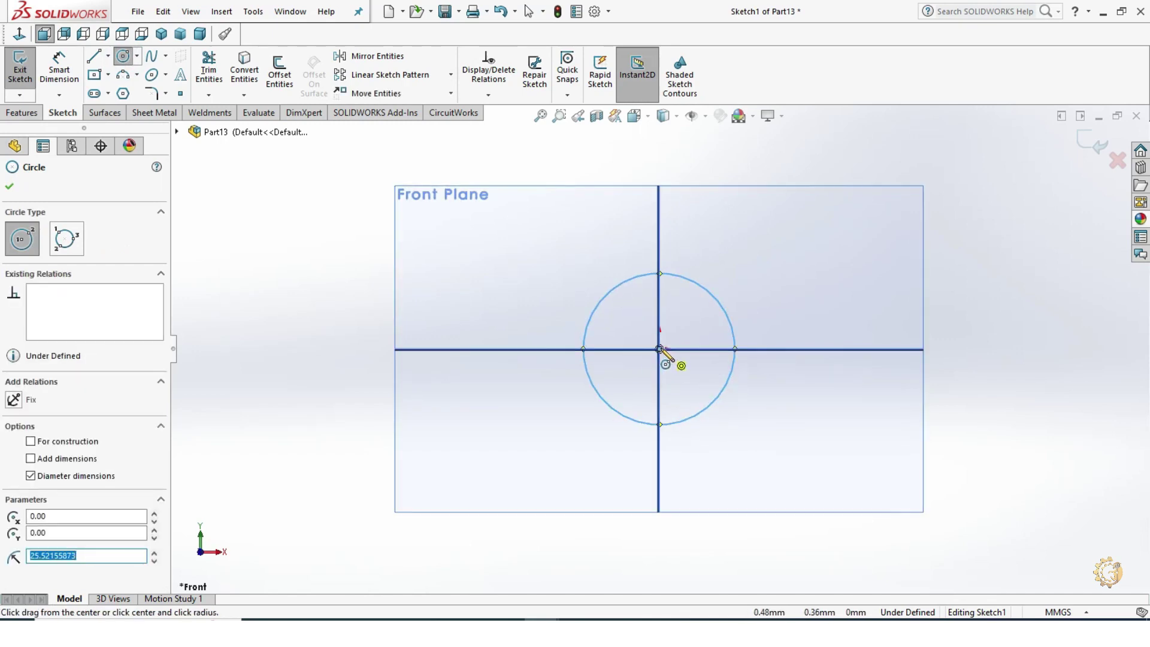
left_click(660, 350)
left_click(689, 387)
key("Escape")
Dimension the inner circle to ⌀10 and the outer circle to ⌀25.
left_click(59, 69)
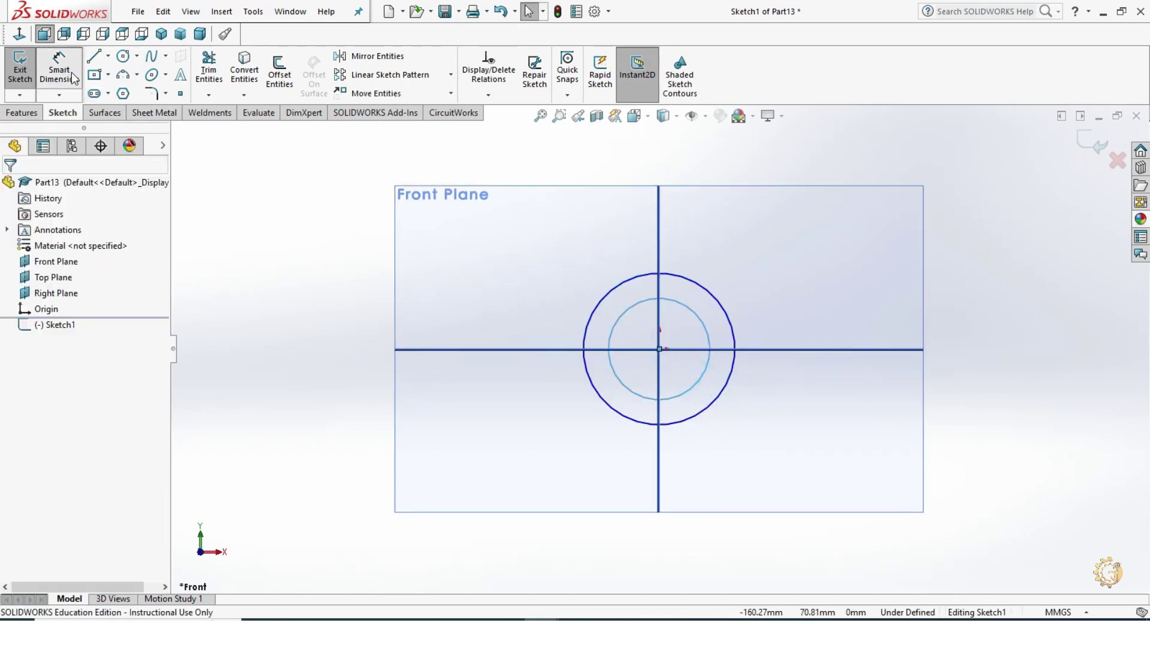
left_click(710, 323)
left_click(808, 278)
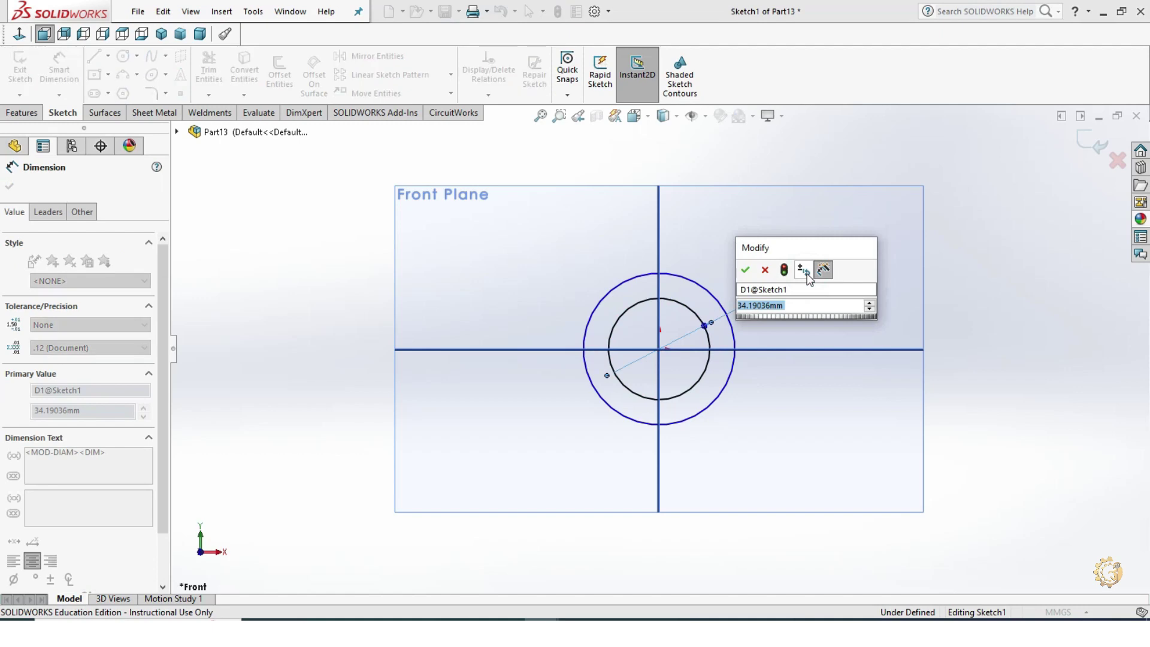
type("10")
key("Return")
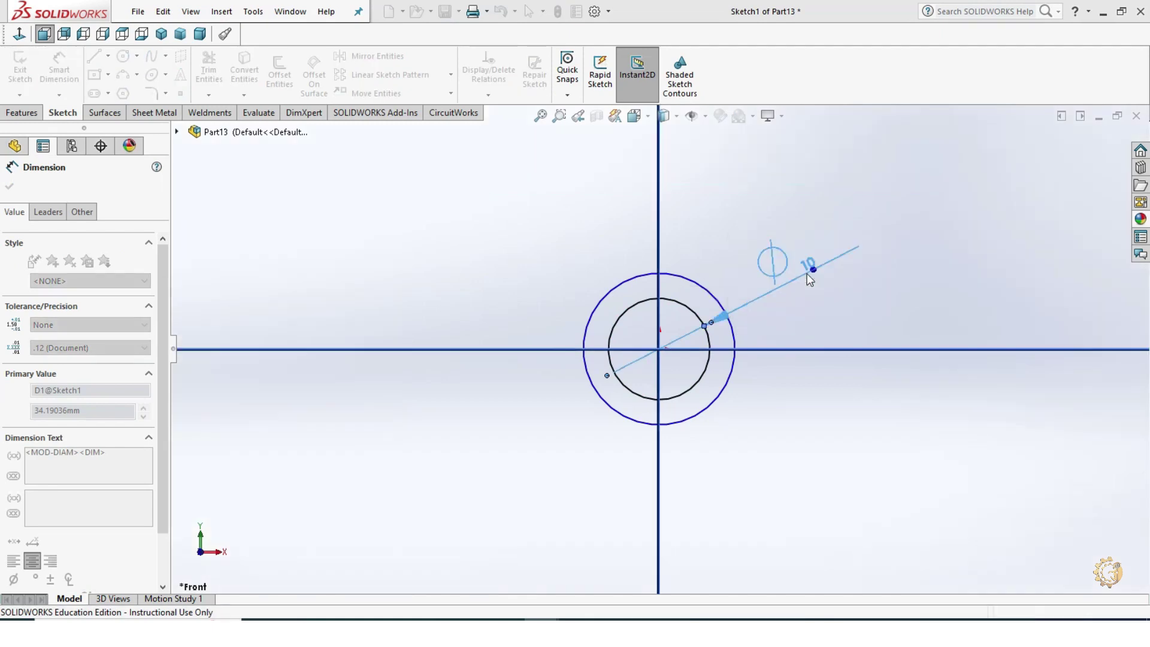
left_click(610, 295)
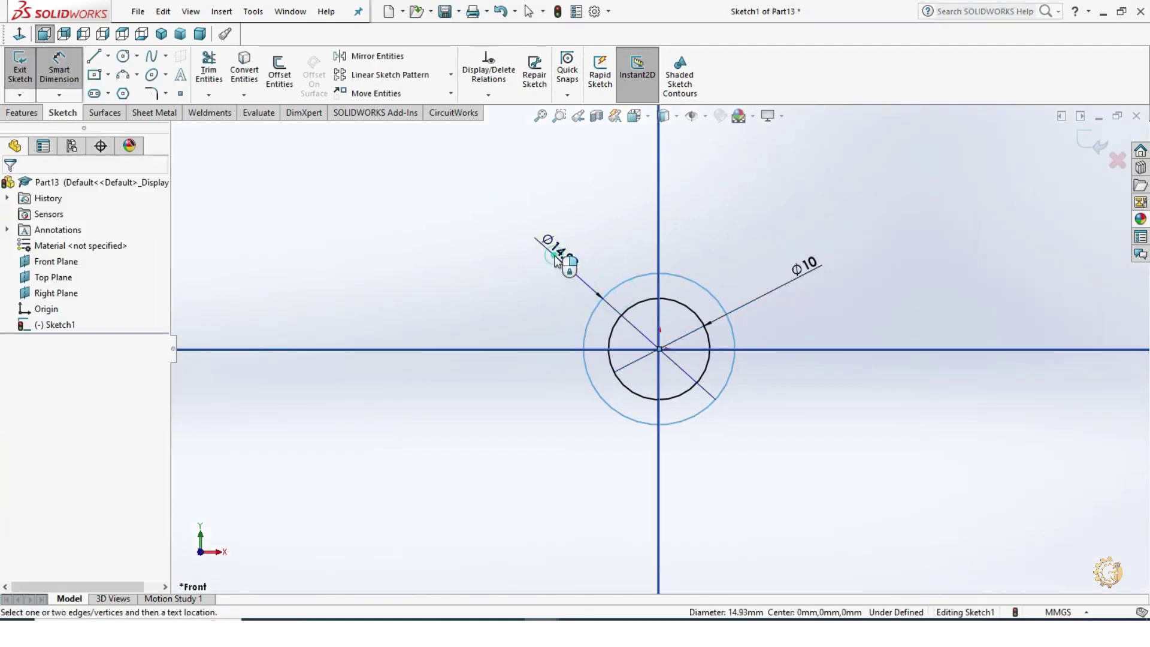
left_click(593, 269)
type("25")
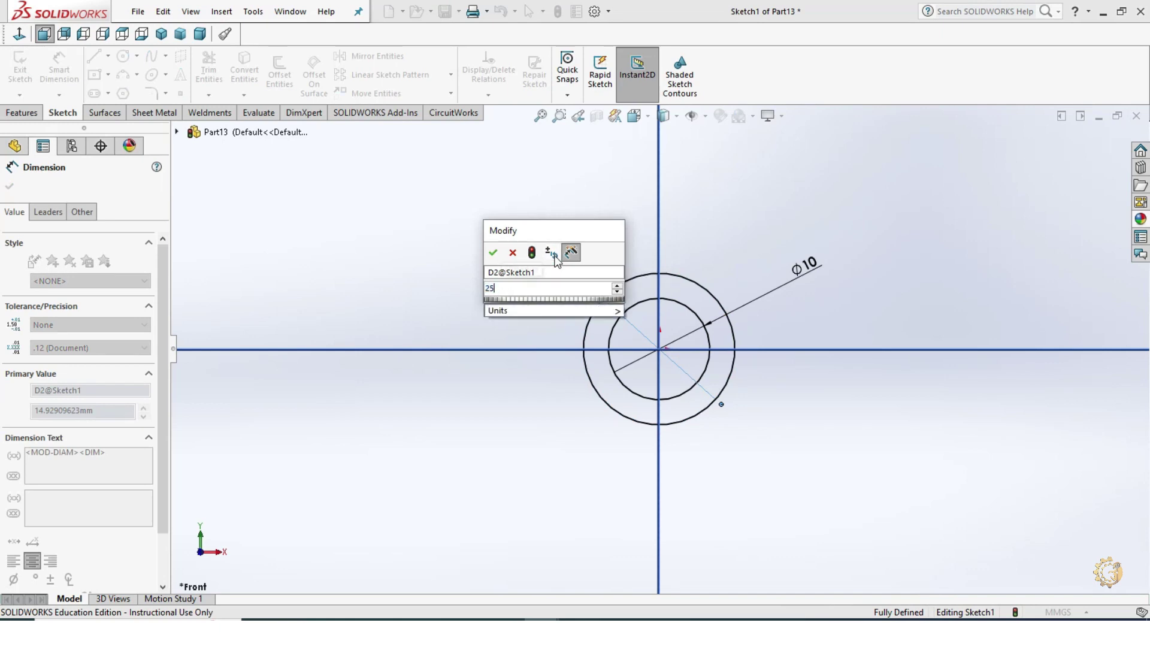
key("Return")
key("Escape")
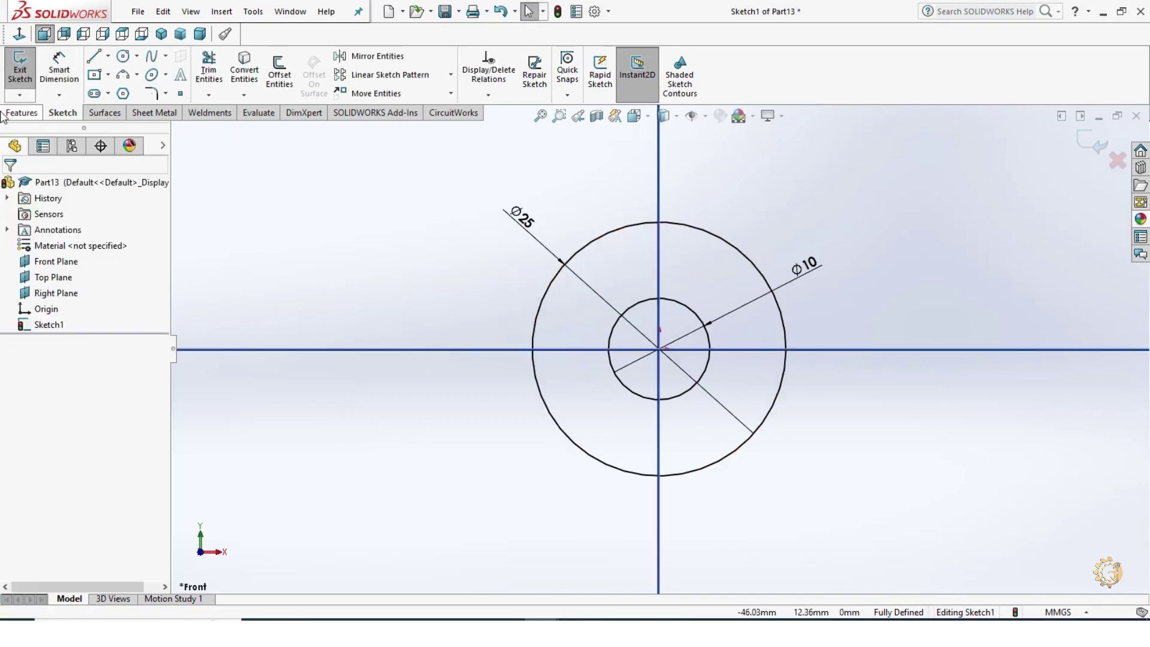
left_click(22, 113)
left_click(26, 69)
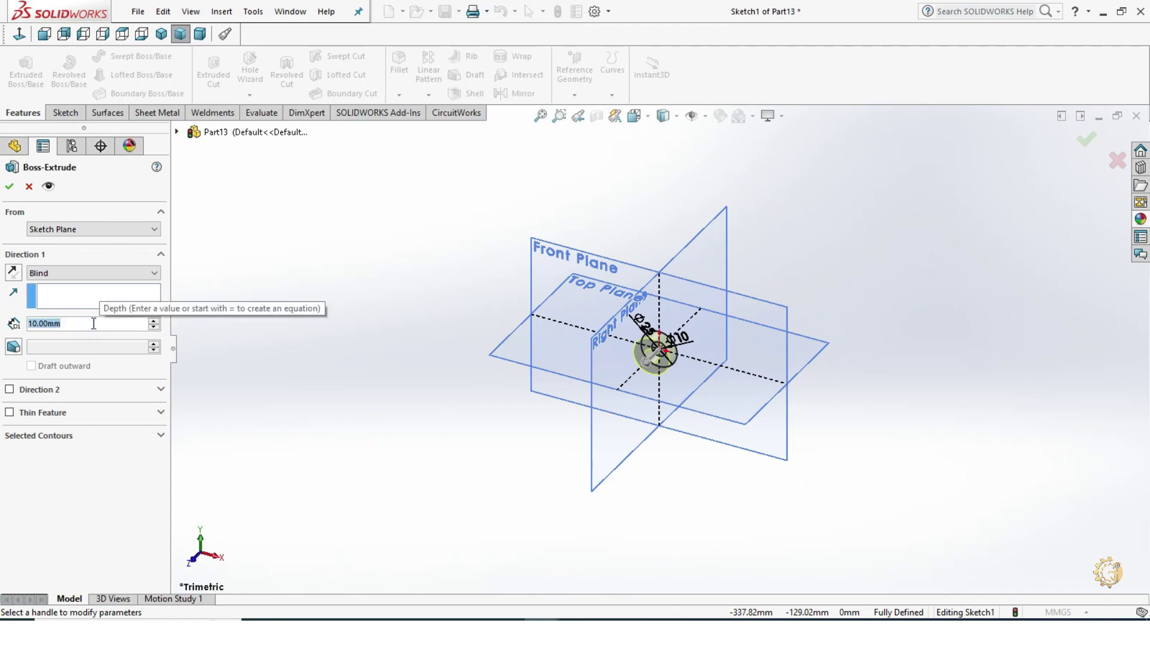
Extrude the two-circle sketch 6 mm into a ring, hide the plane, and play the motion study.
type("6")
key("Return")
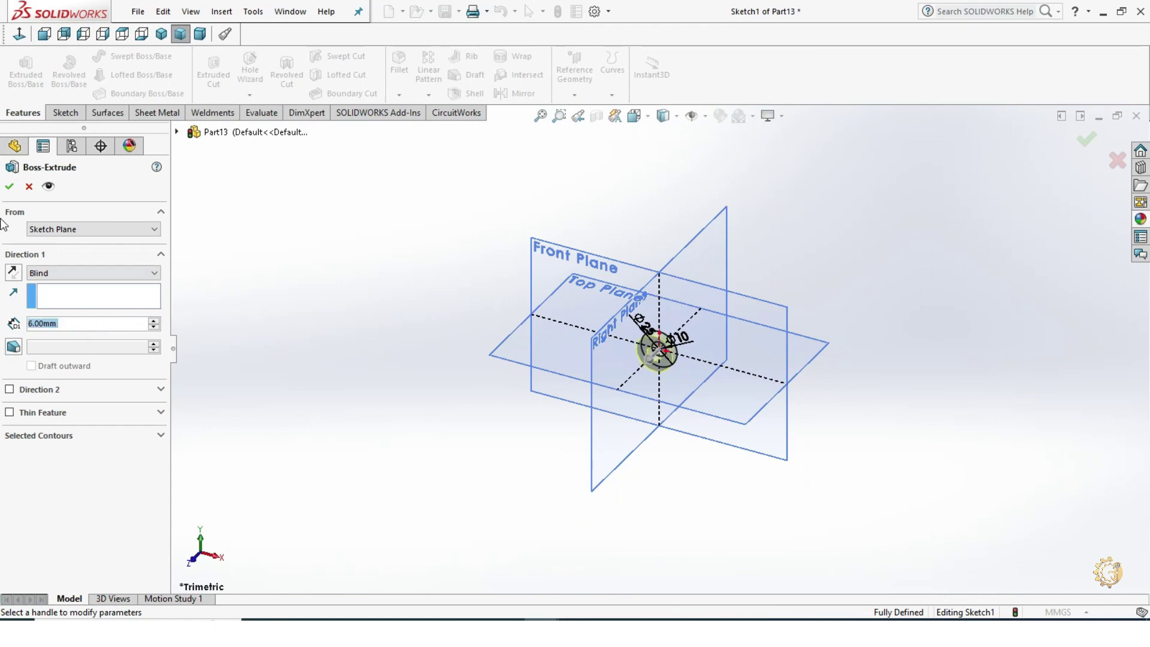
left_click(10, 187)
middle_click_drag(293, 359, 513, 308)
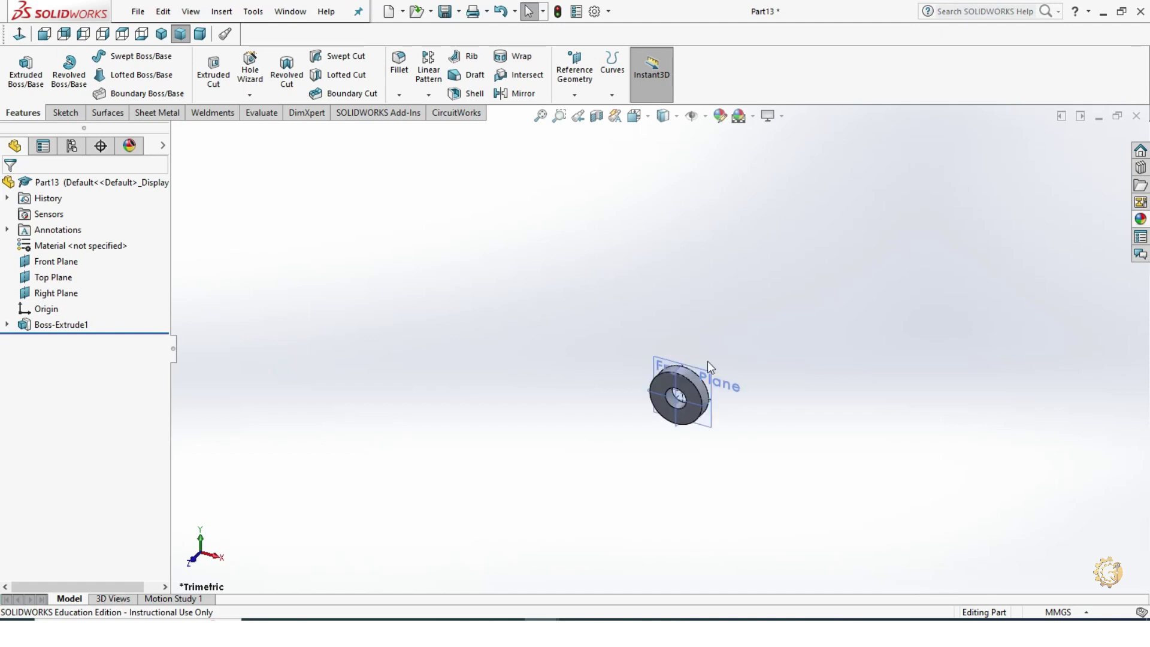
left_click(692, 116)
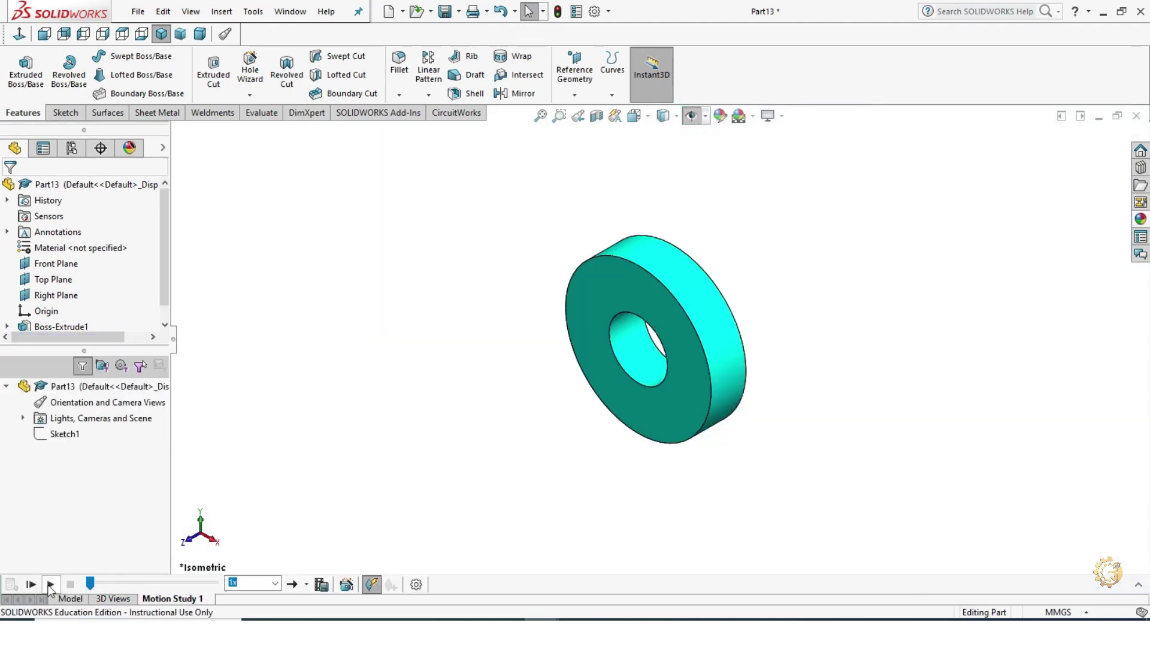
left_click(49, 585)
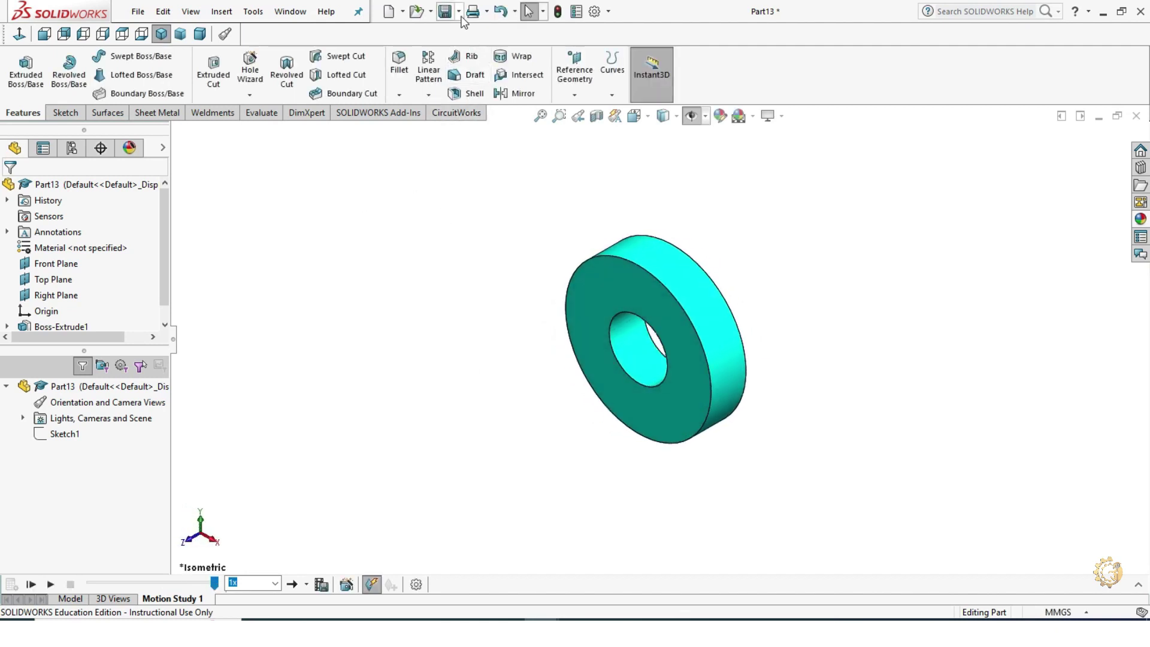
Save the ring part as 'Follower Guide'.
left_click(446, 15)
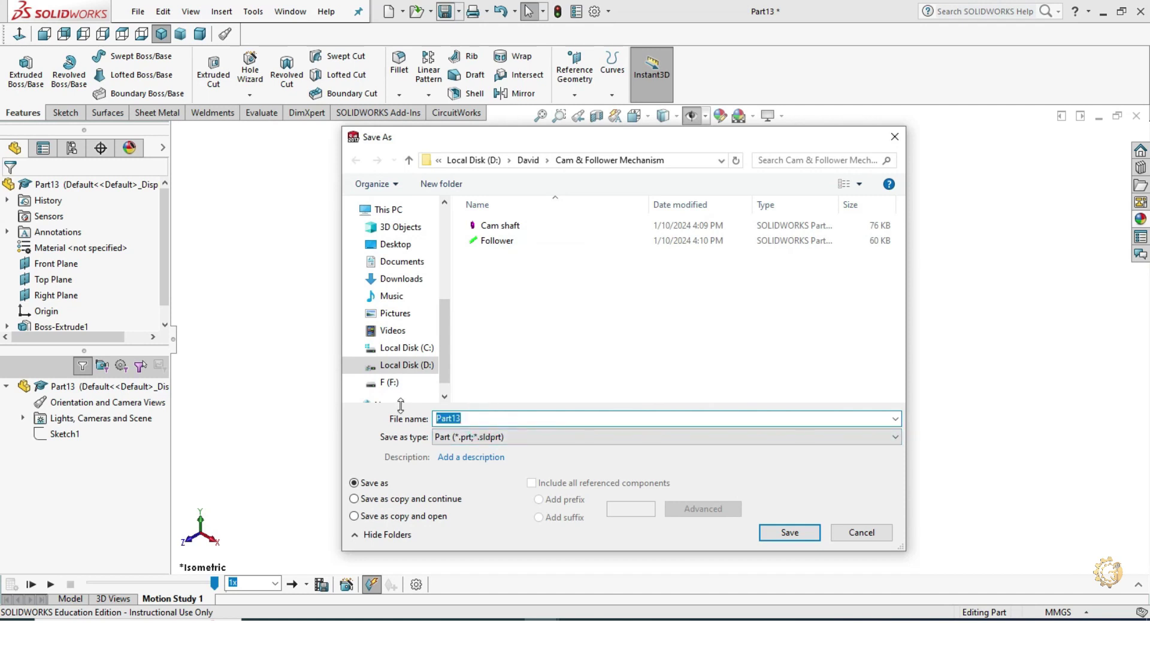
type("Follower Guide")
left_click(790, 532)
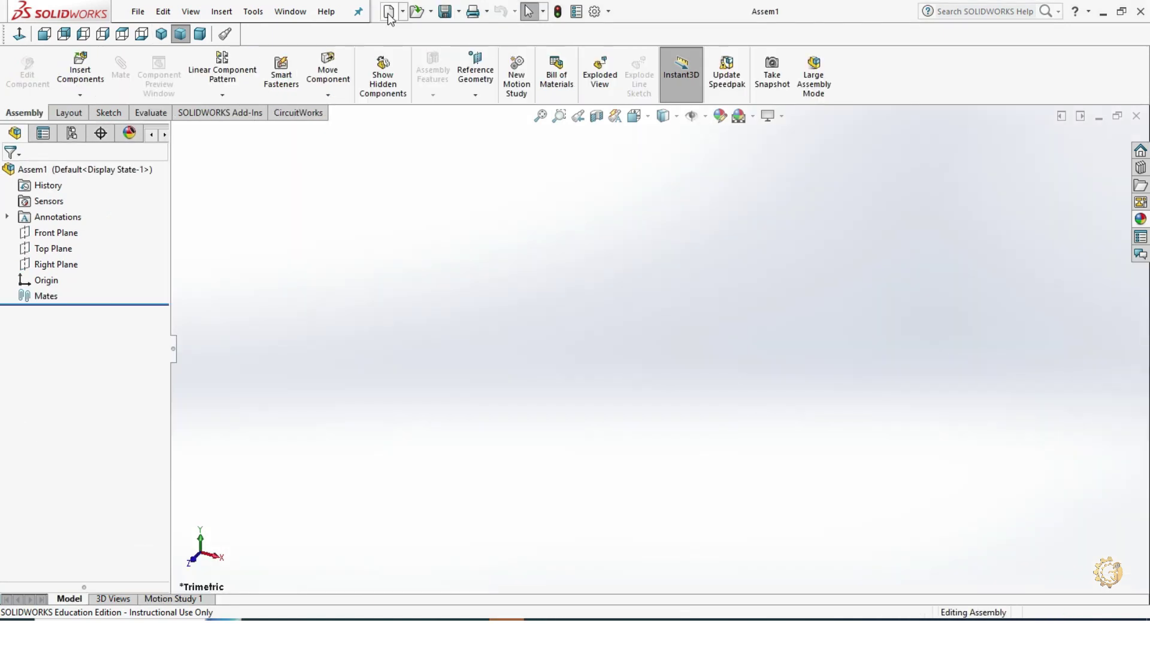
Create a new empty assembly, Assem9, without inserting a first component.
left_click(389, 10)
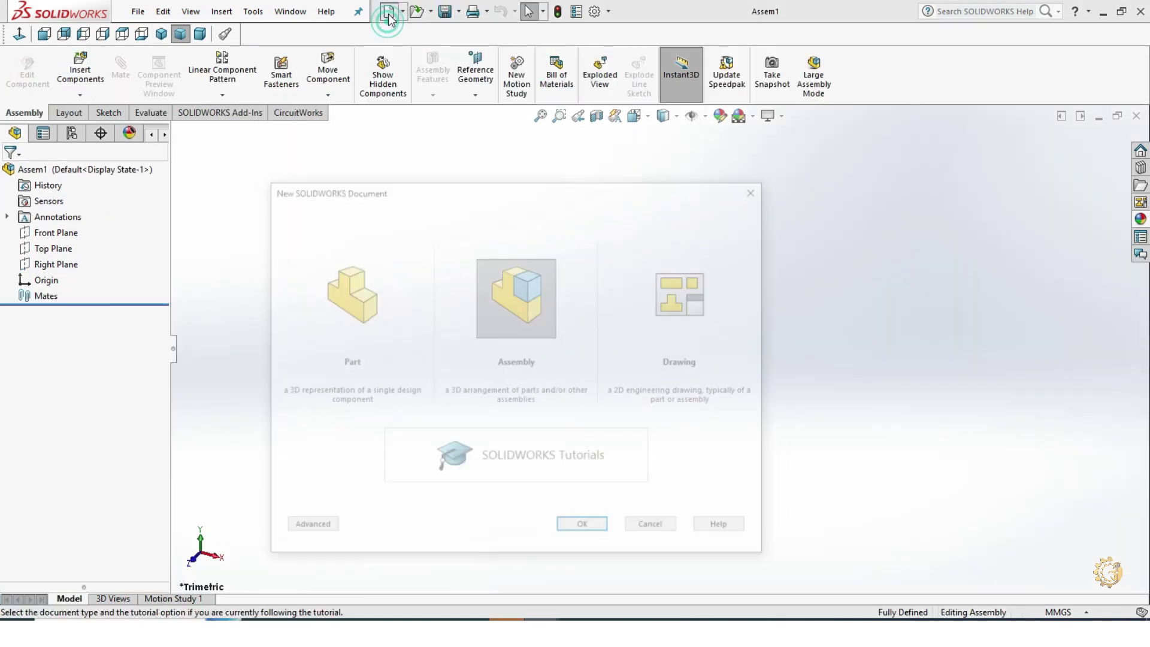
left_click(582, 529)
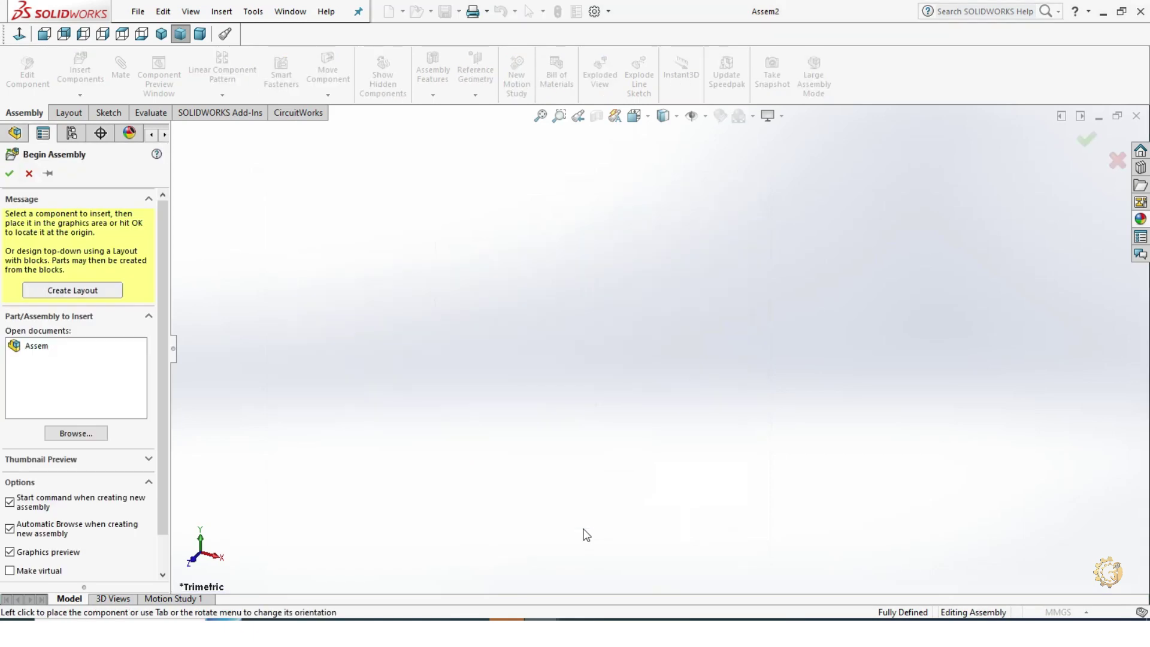
left_click(29, 173)
left_click(475, 94)
Create reference Axis1 at the intersection of the Front and Right planes.
left_click(479, 132)
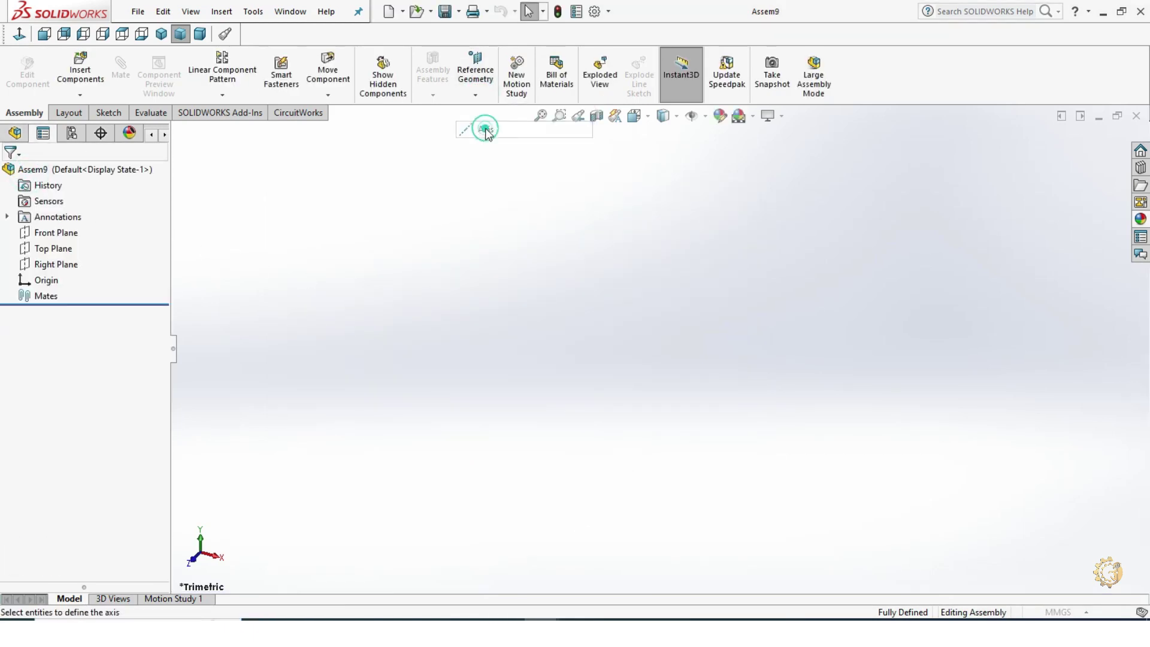
left_click(243, 196)
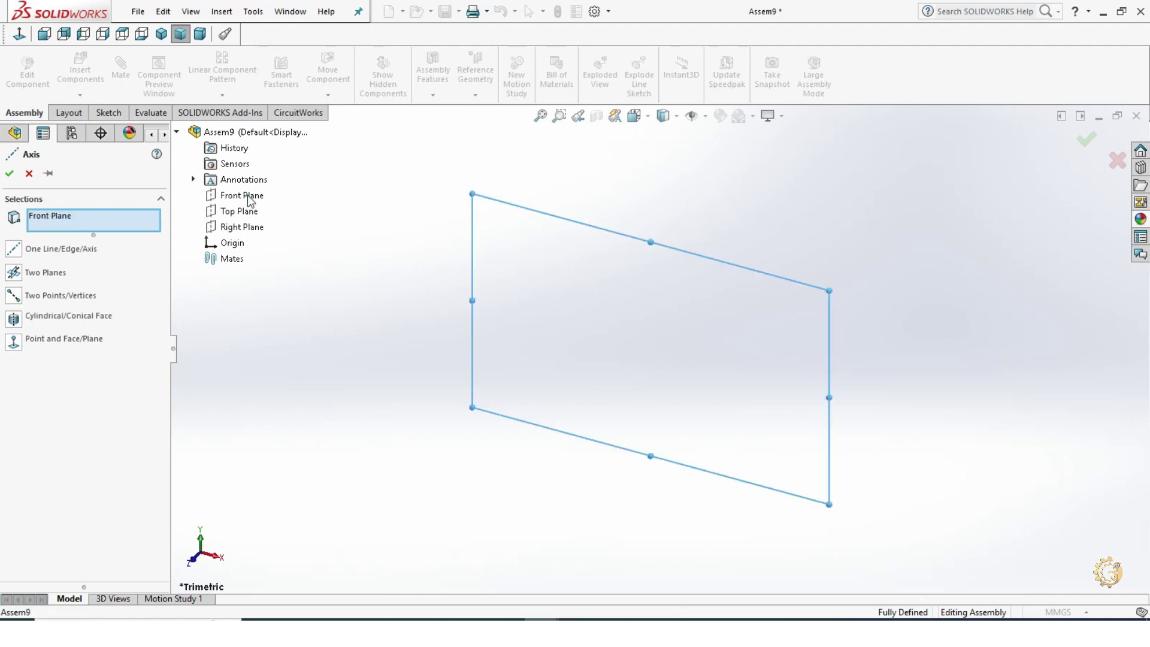
left_click(250, 230)
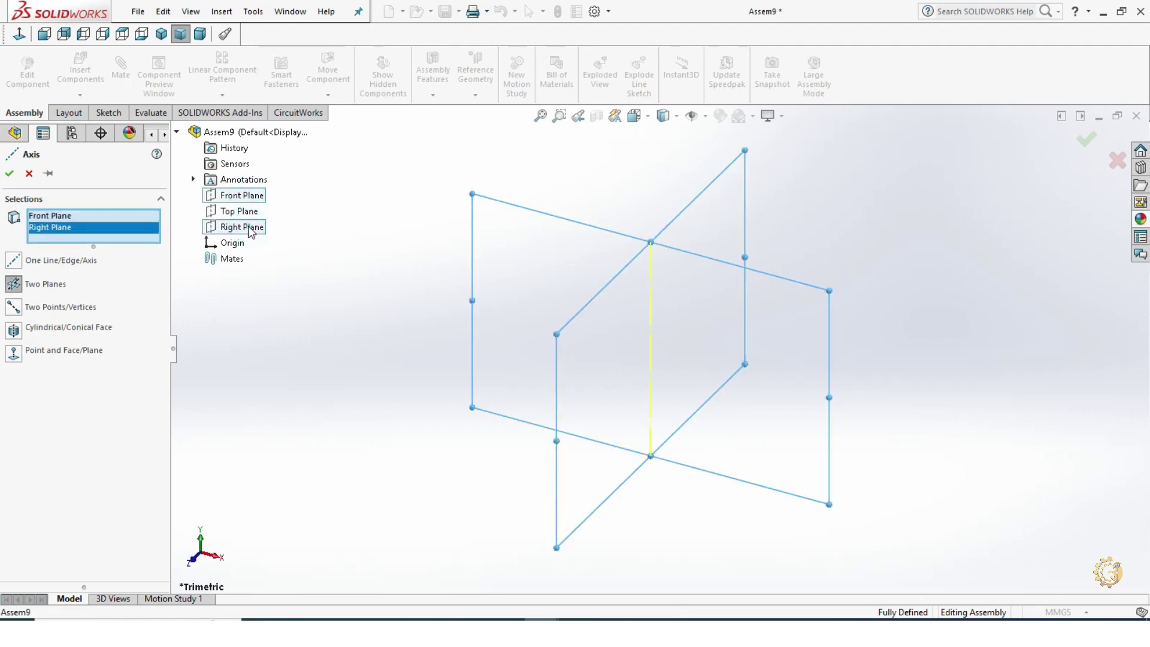
left_click(10, 173)
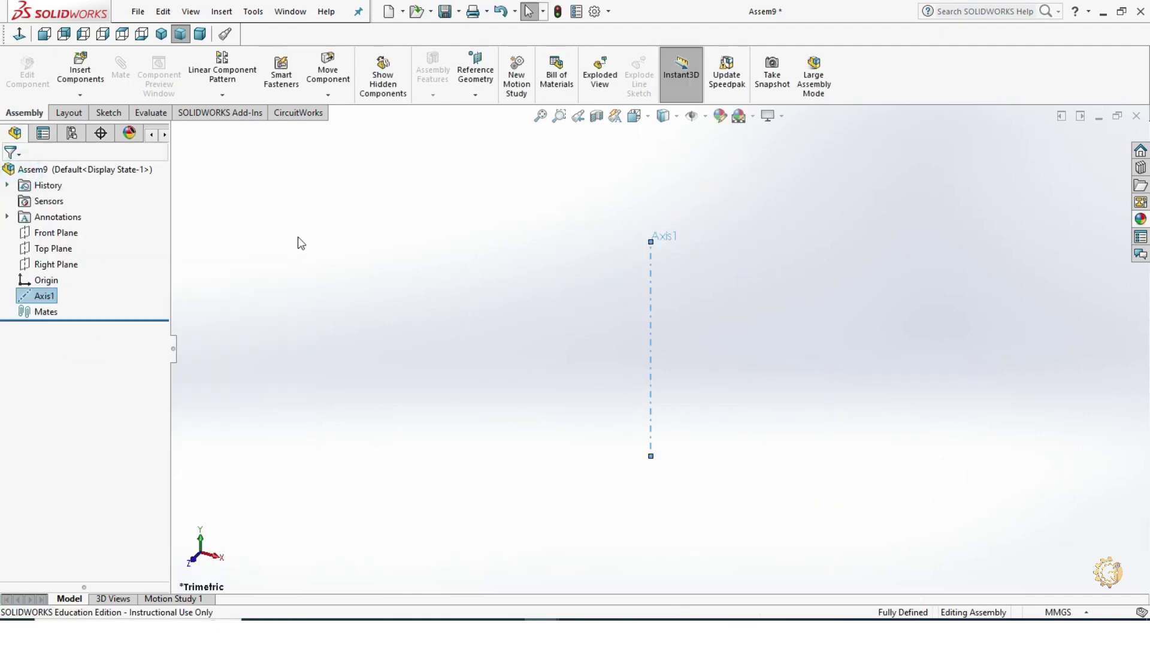
Create Axis2 from the Top and Right planes and display the axes in the view.
left_click(476, 105)
left_click(489, 131)
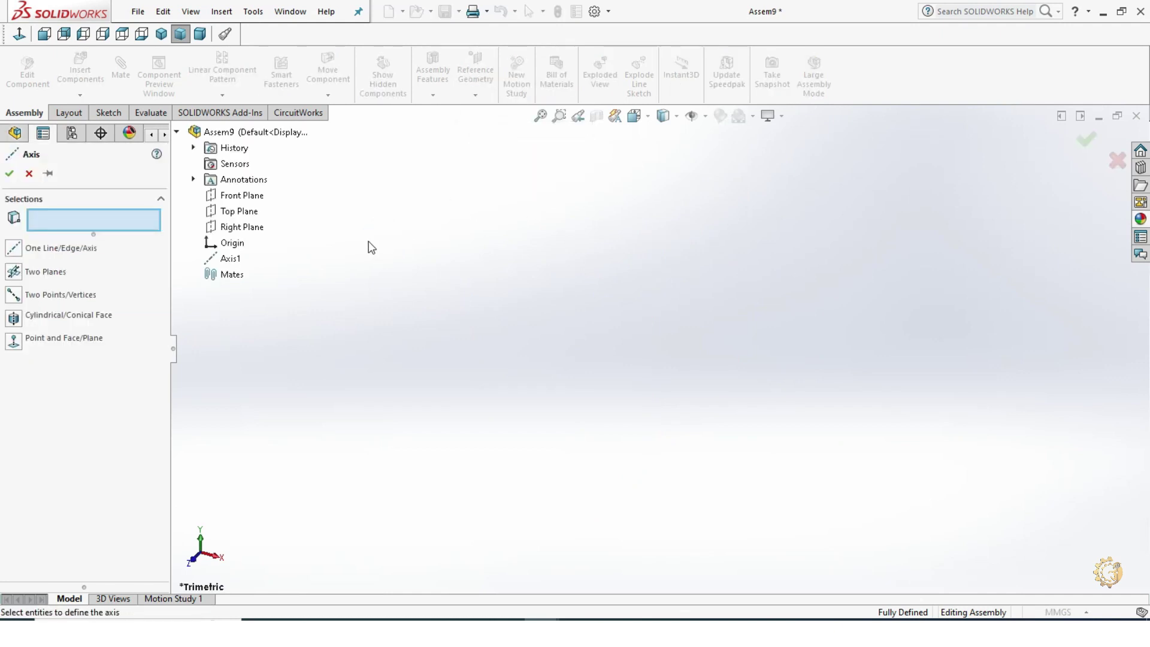
left_click(250, 212)
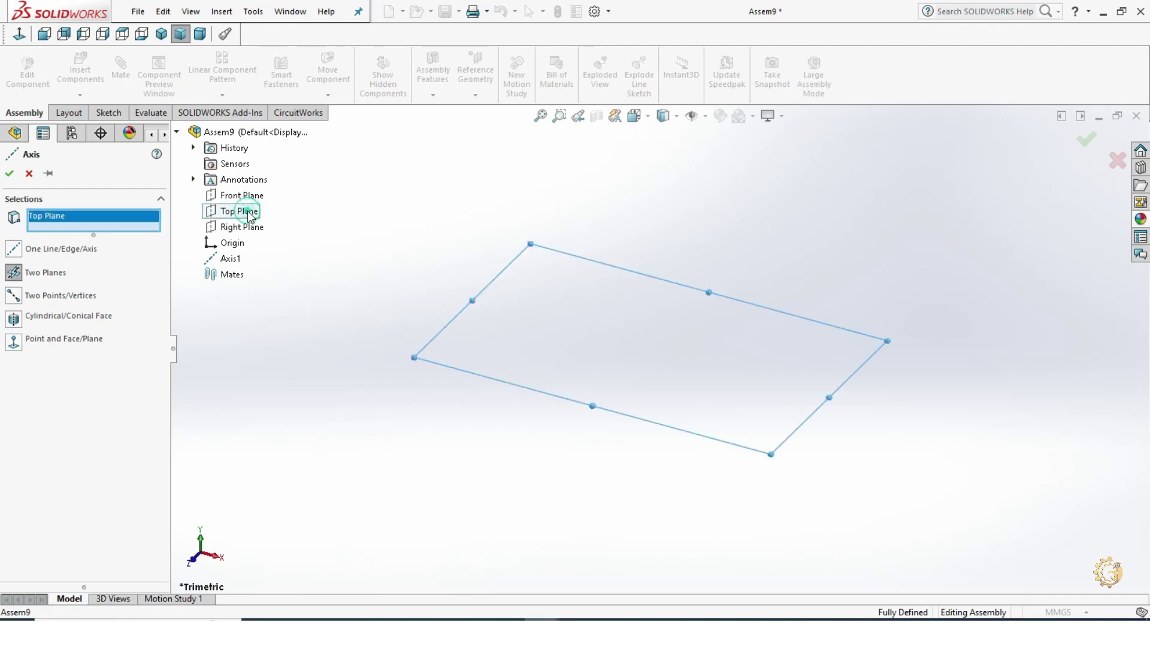
left_click(247, 227)
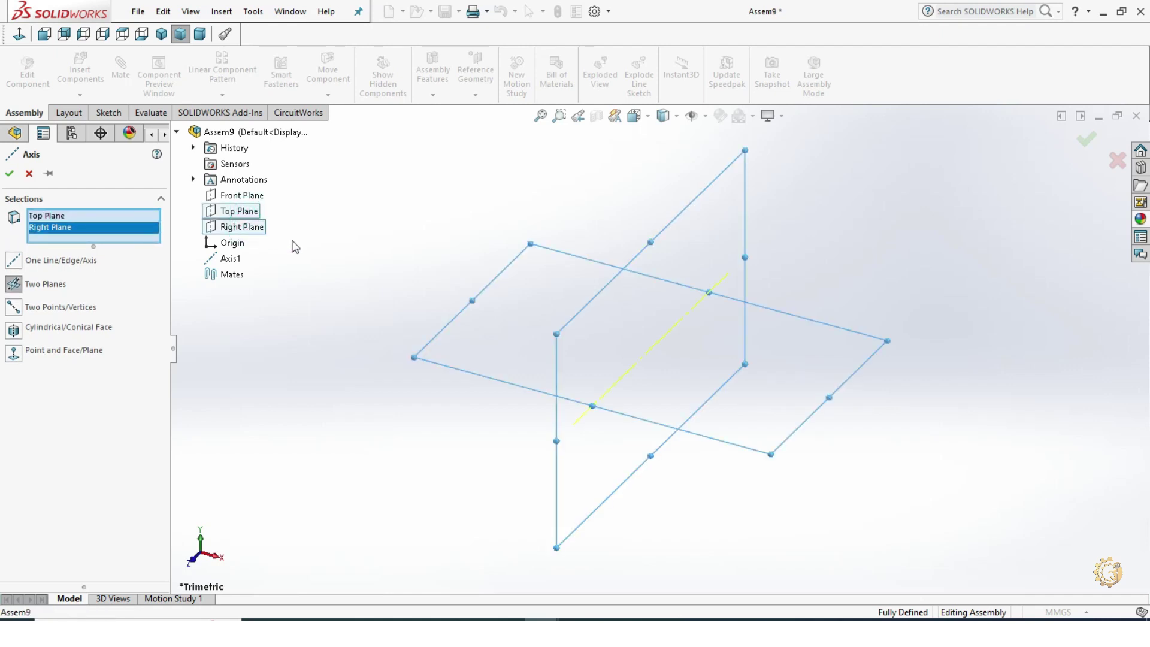
left_click(9, 173)
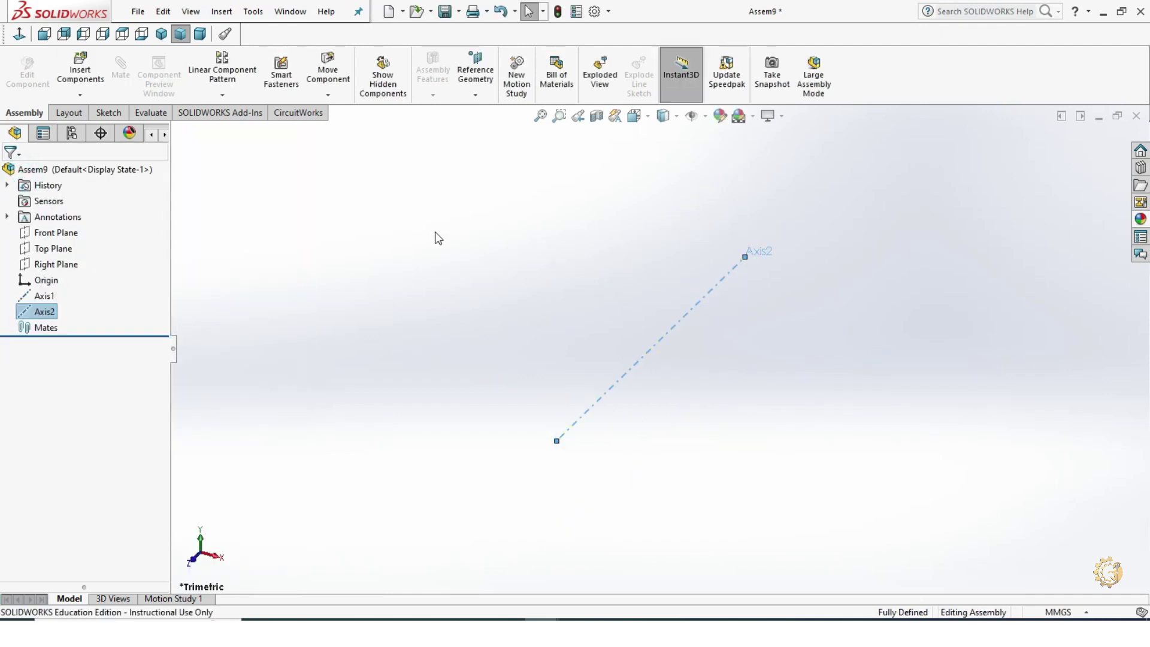
left_click(501, 238)
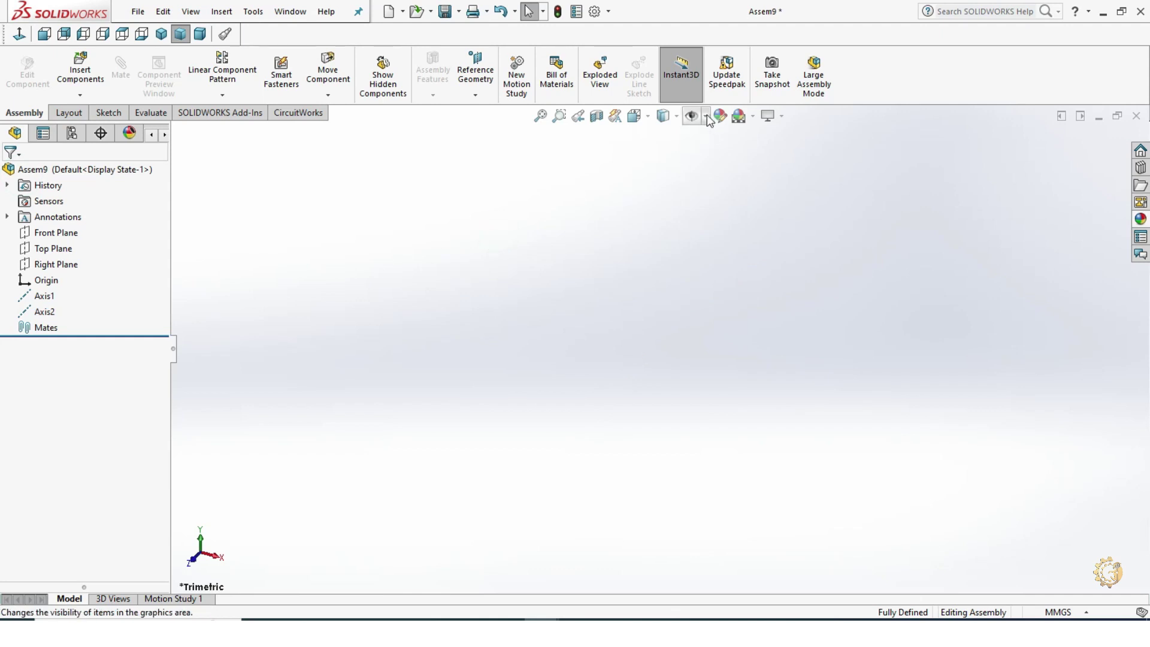
left_click(706, 115)
left_click(704, 157)
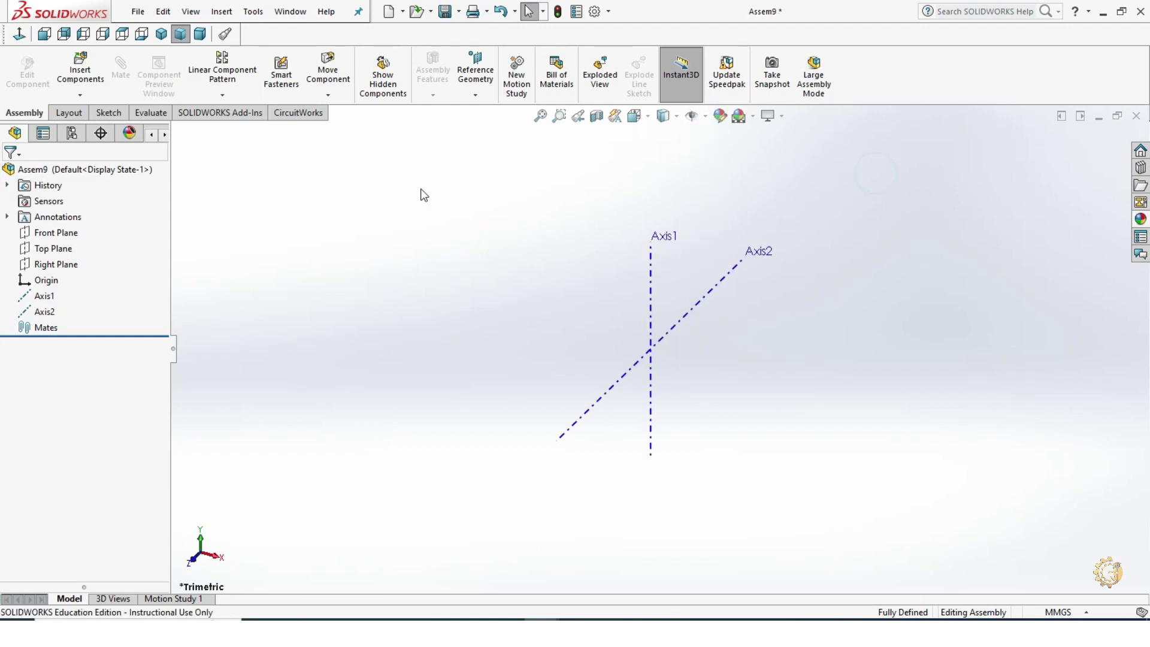
Insert the Cam shaft part into the assembly.
left_click(81, 72)
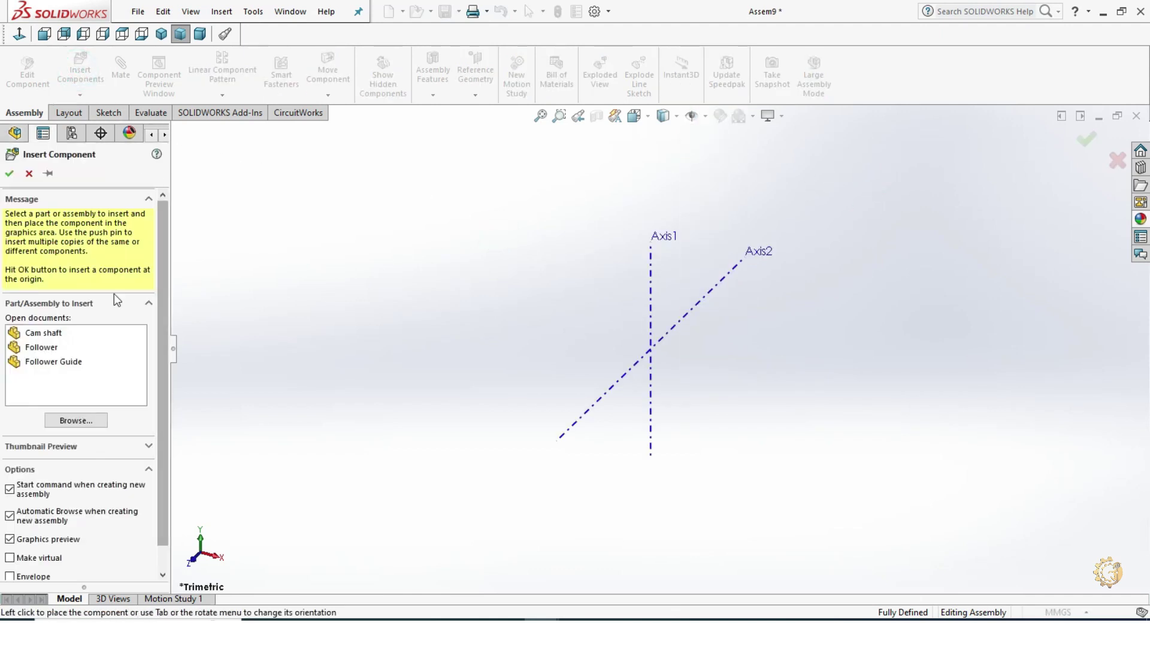
left_click(52, 335)
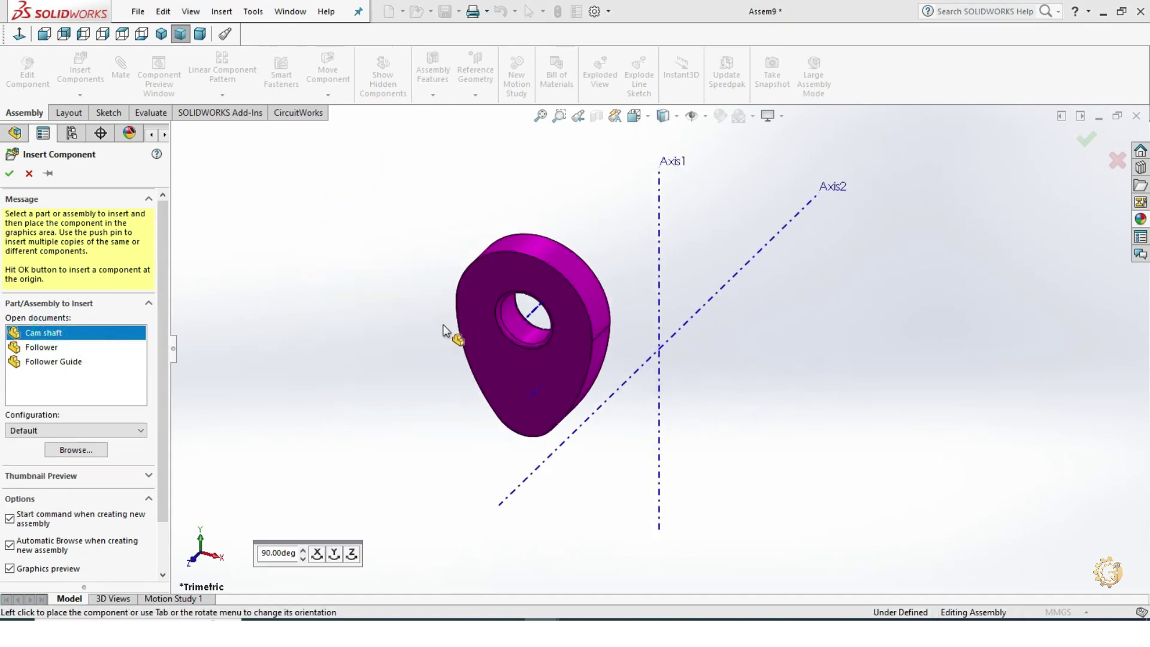
left_click(525, 321)
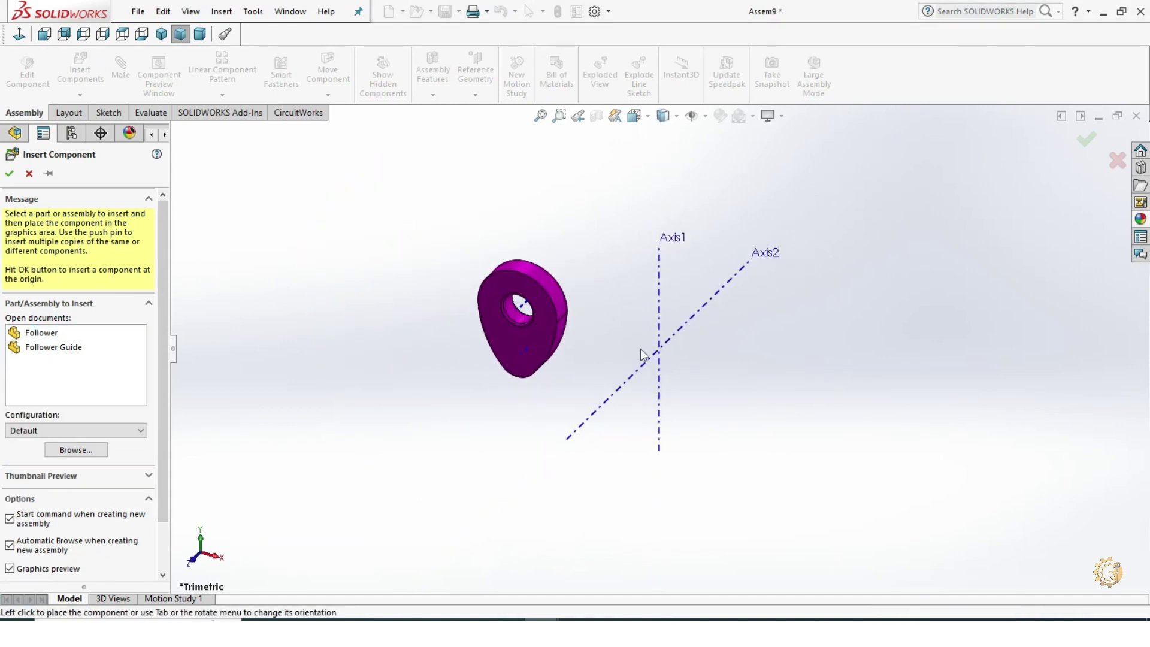
scroll(685, 323, "up", 5)
scroll(685, 323, "down", 4)
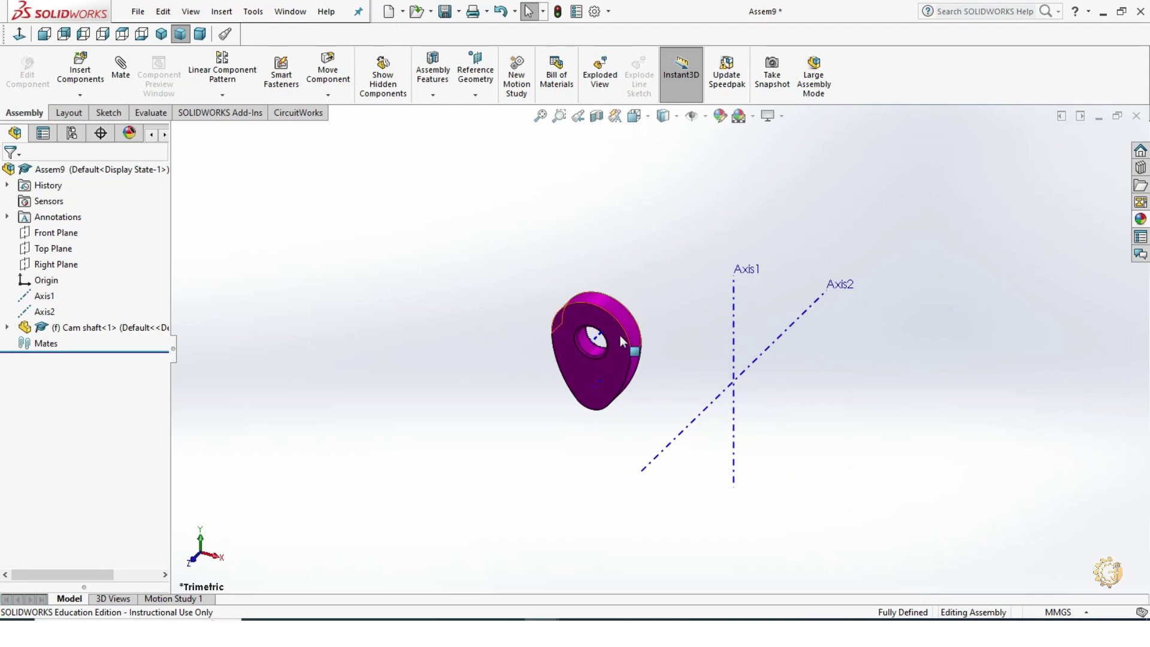
Make the Cam shaft float and show the temporary axes.
right_click(612, 351)
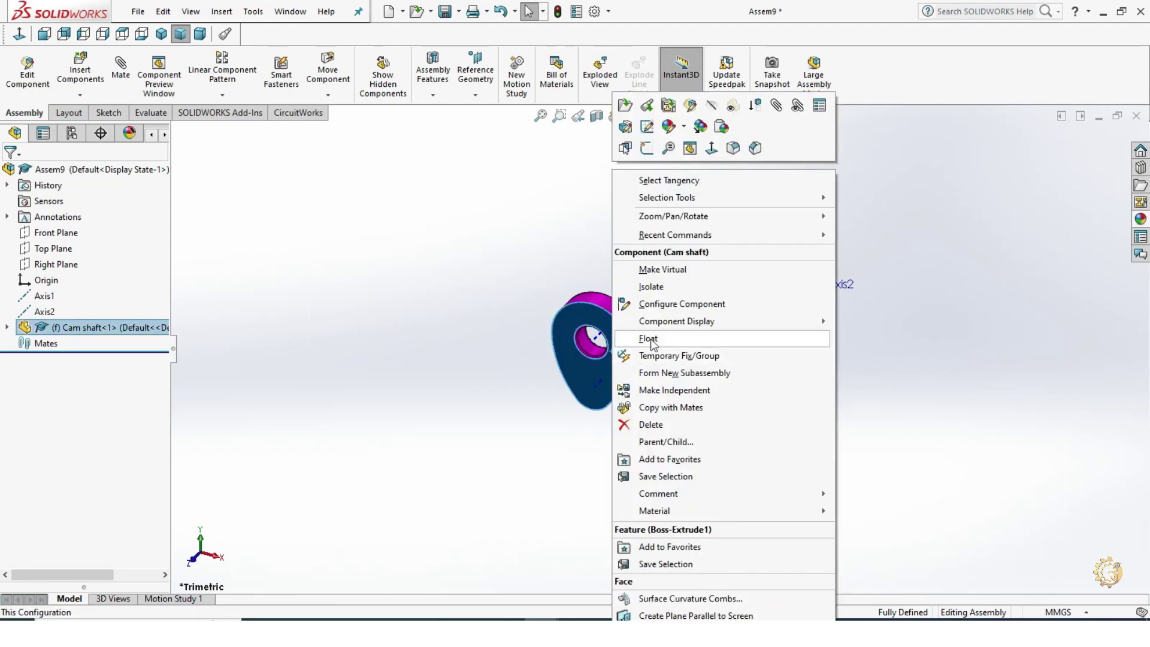
left_click(650, 339)
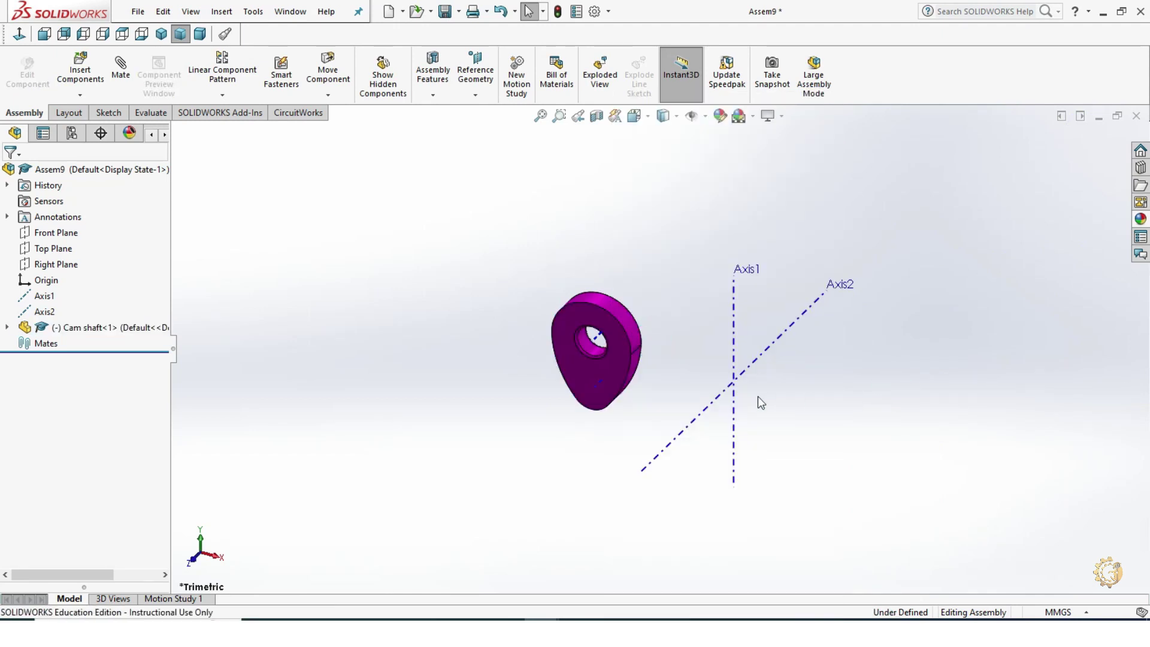
left_click(695, 116)
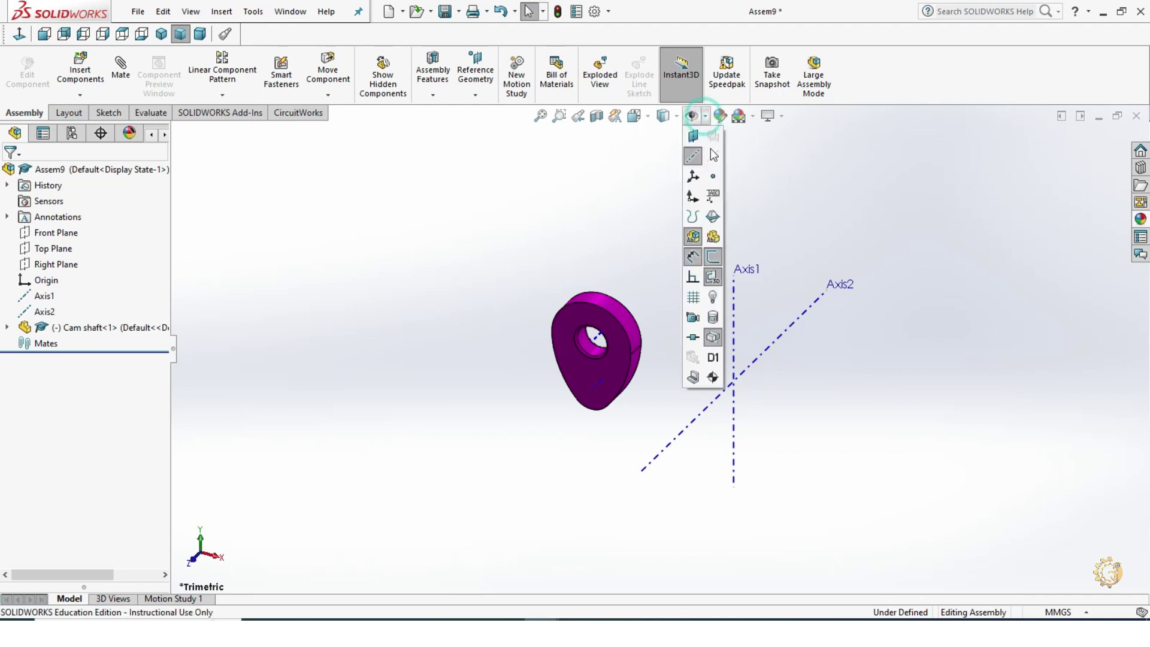
left_click(712, 156)
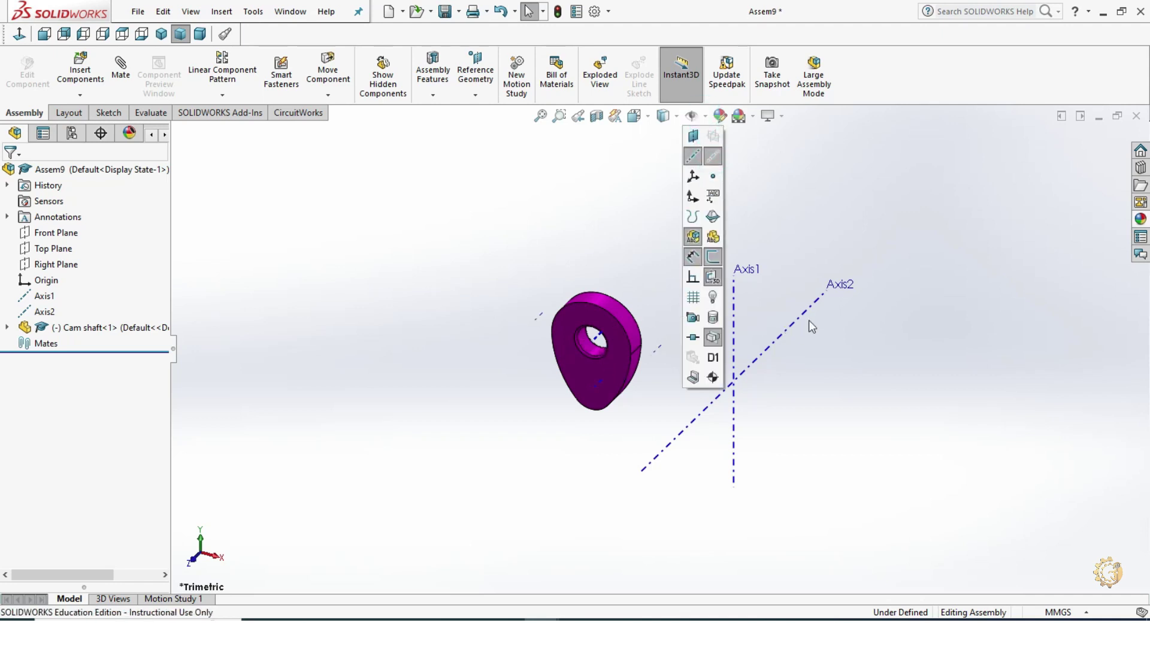
scroll(719, 362, "down", 3)
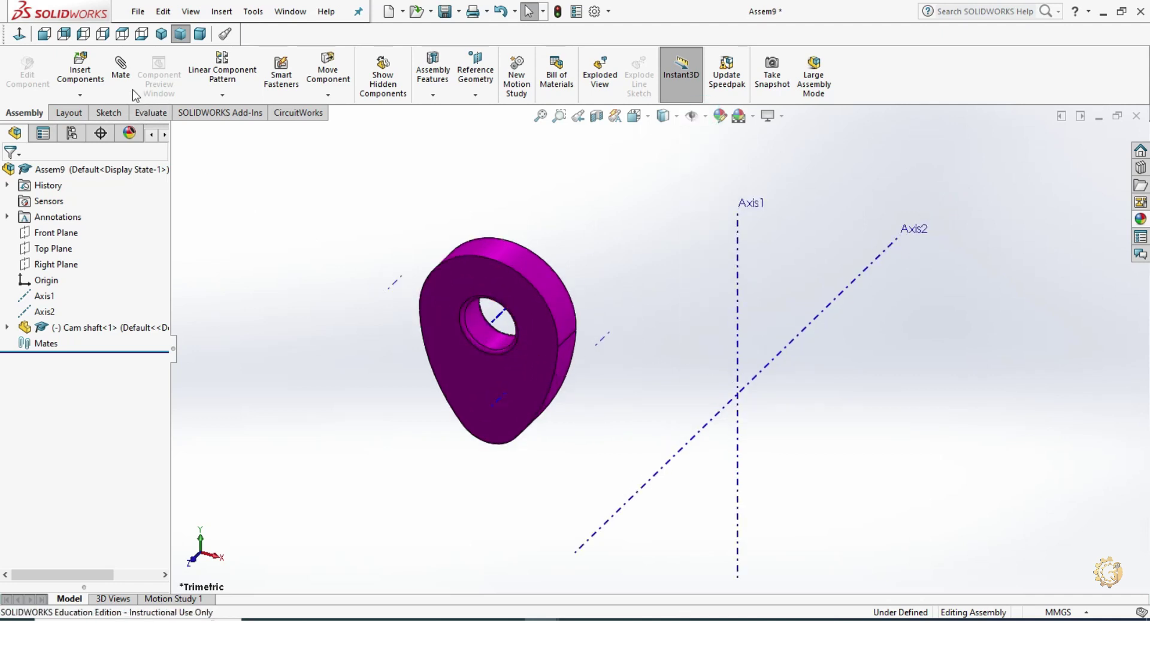
left_click(120, 67)
Mate the cam's bore axis coincident to Axis2.
scroll(509, 331, "down", 2)
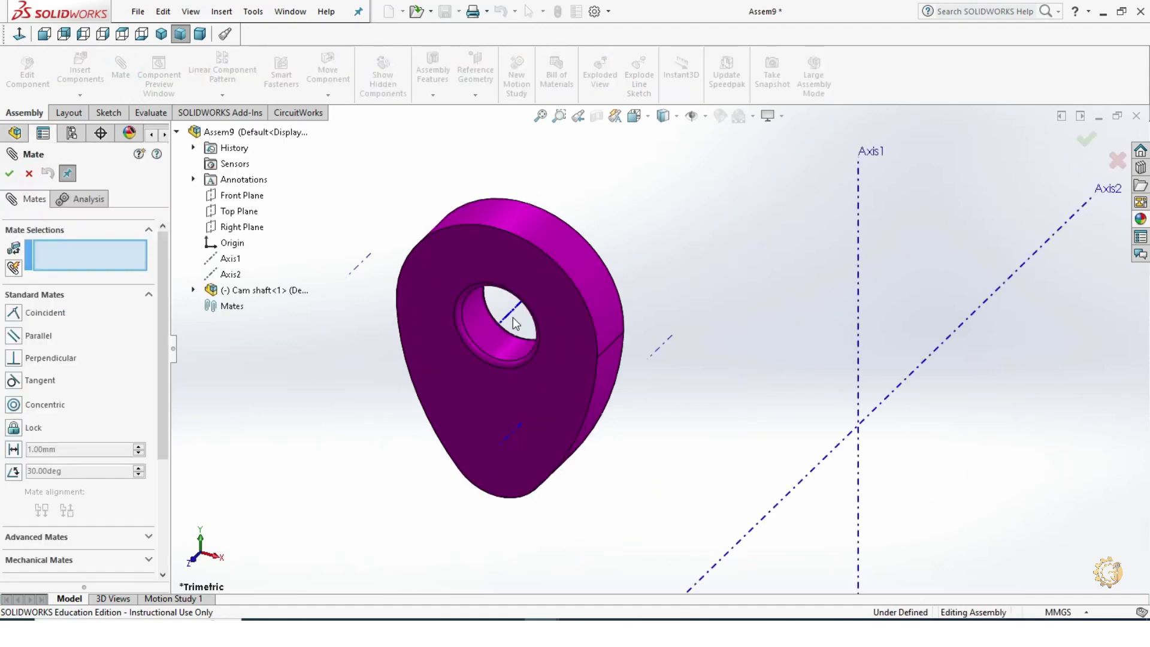
left_click(513, 324)
scroll(659, 346, "up", 3)
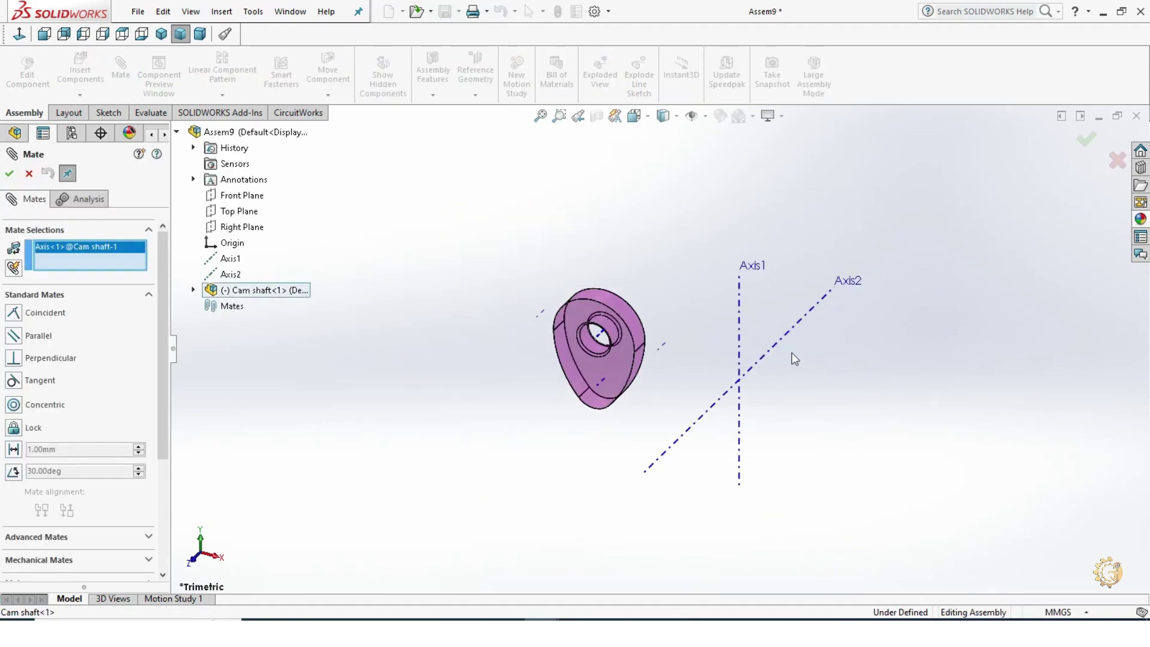
left_click(778, 344)
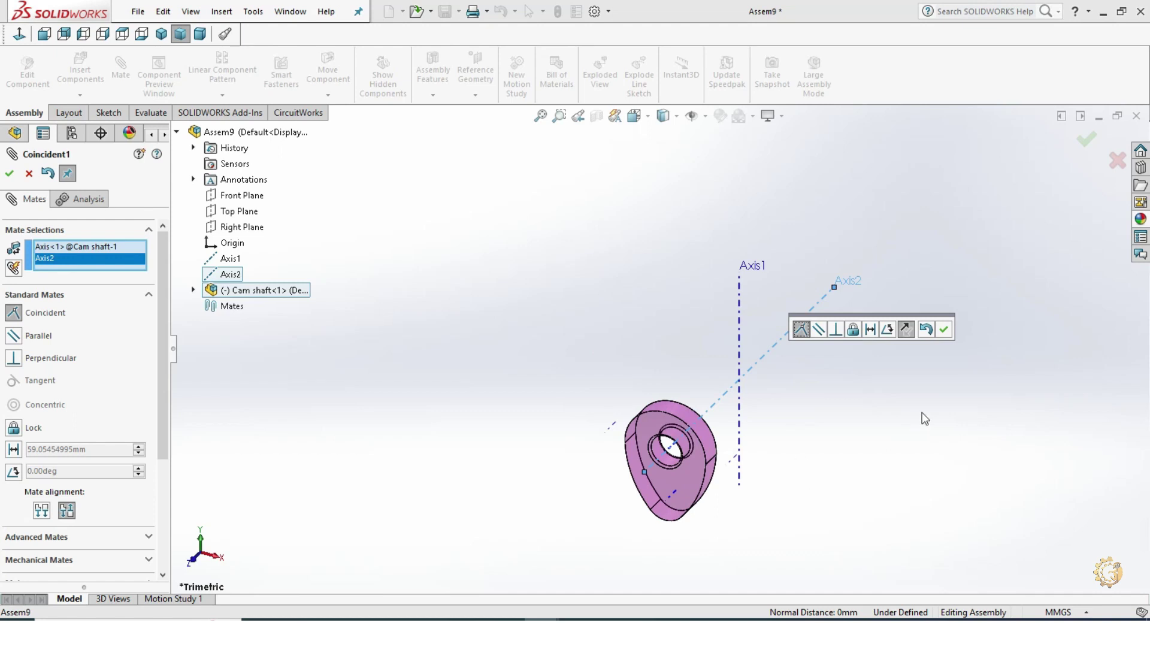
left_click(944, 329)
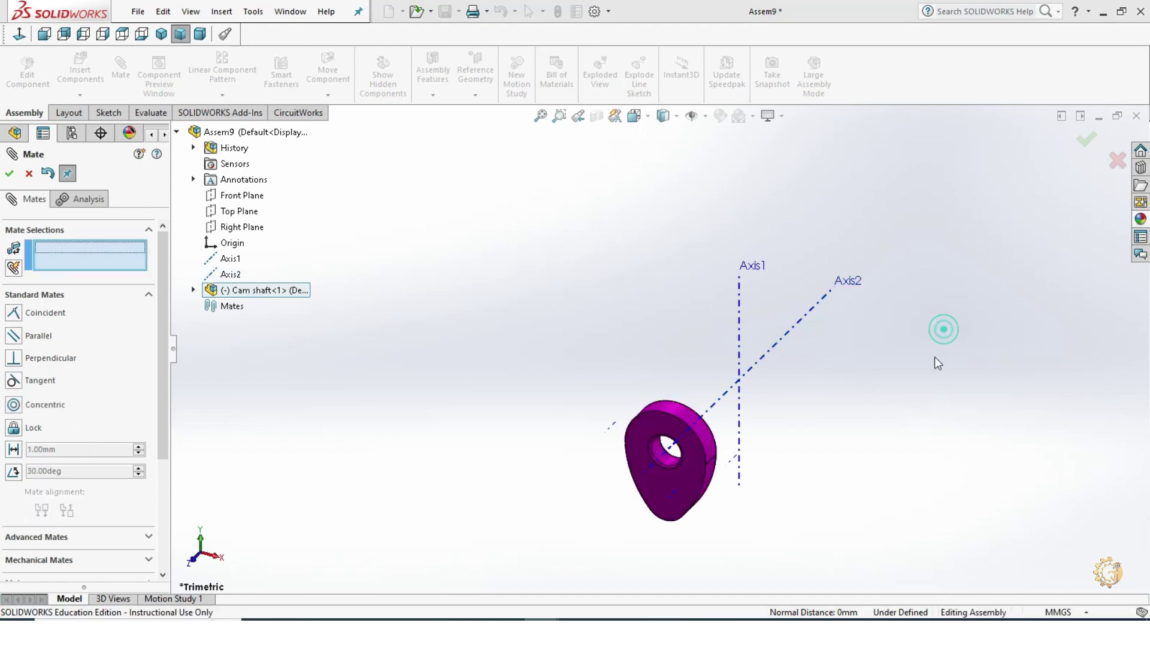
Mate the cam's Front Plane coincident to Axis1.
left_click(192, 291)
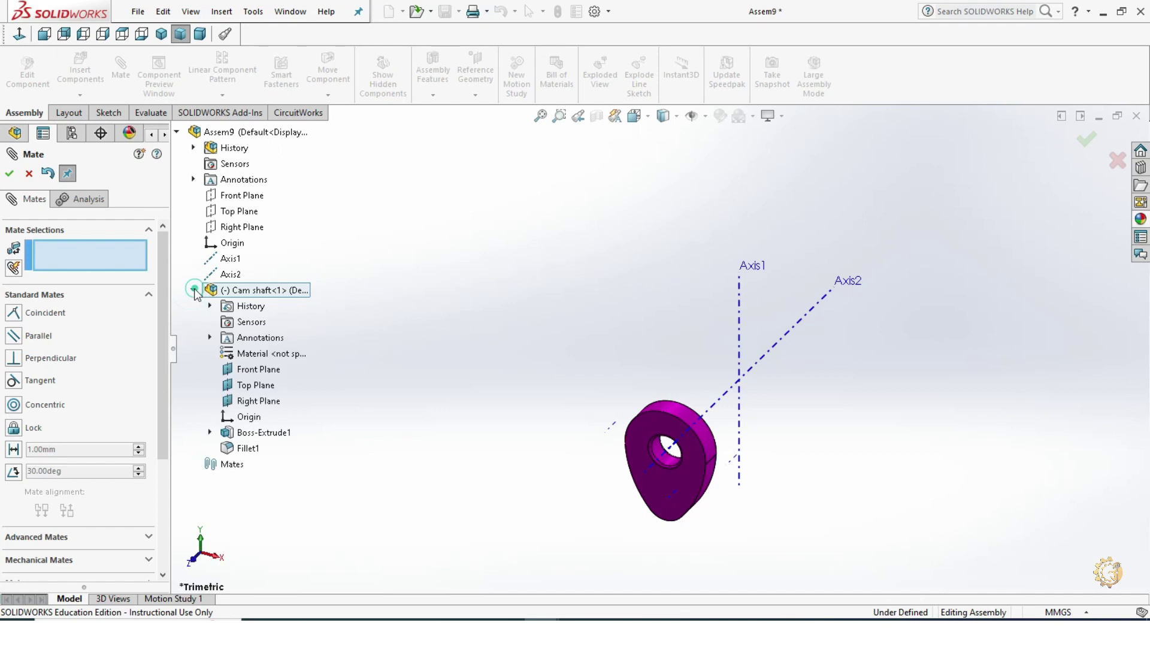
left_click(259, 373)
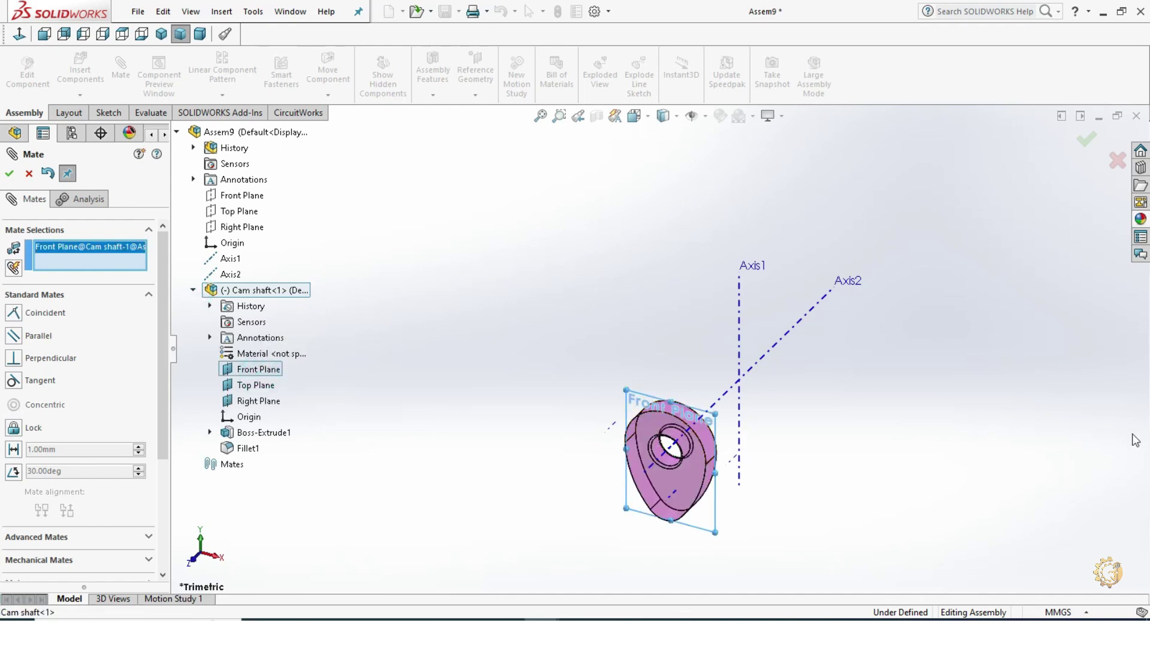
left_click(231, 259)
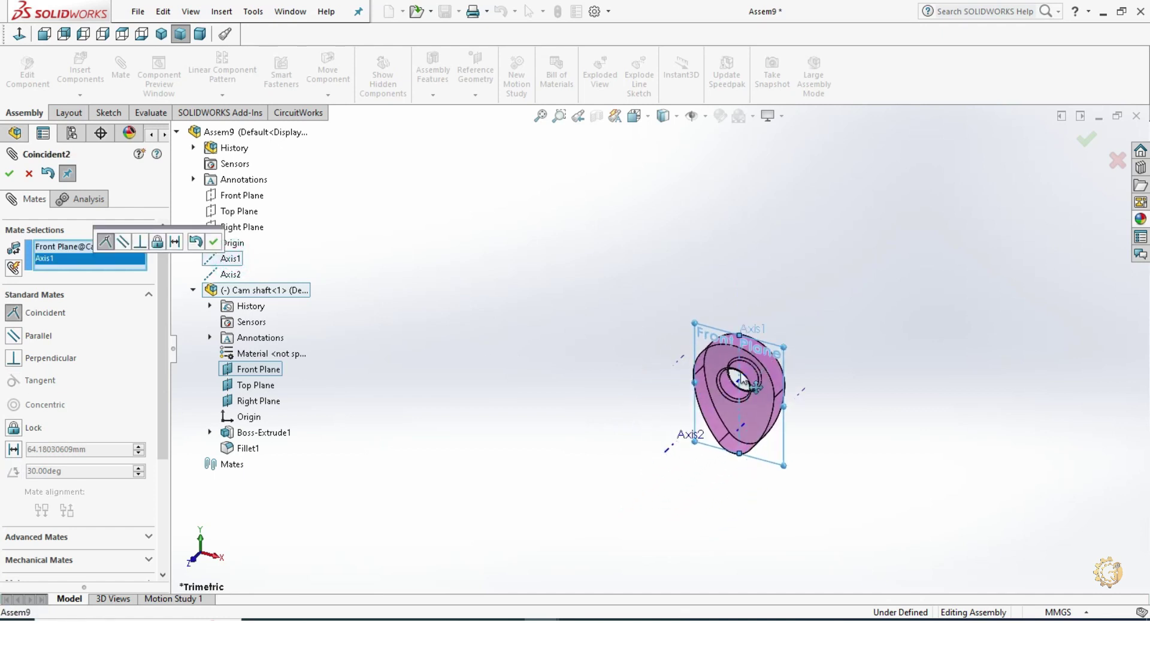
left_click(215, 241)
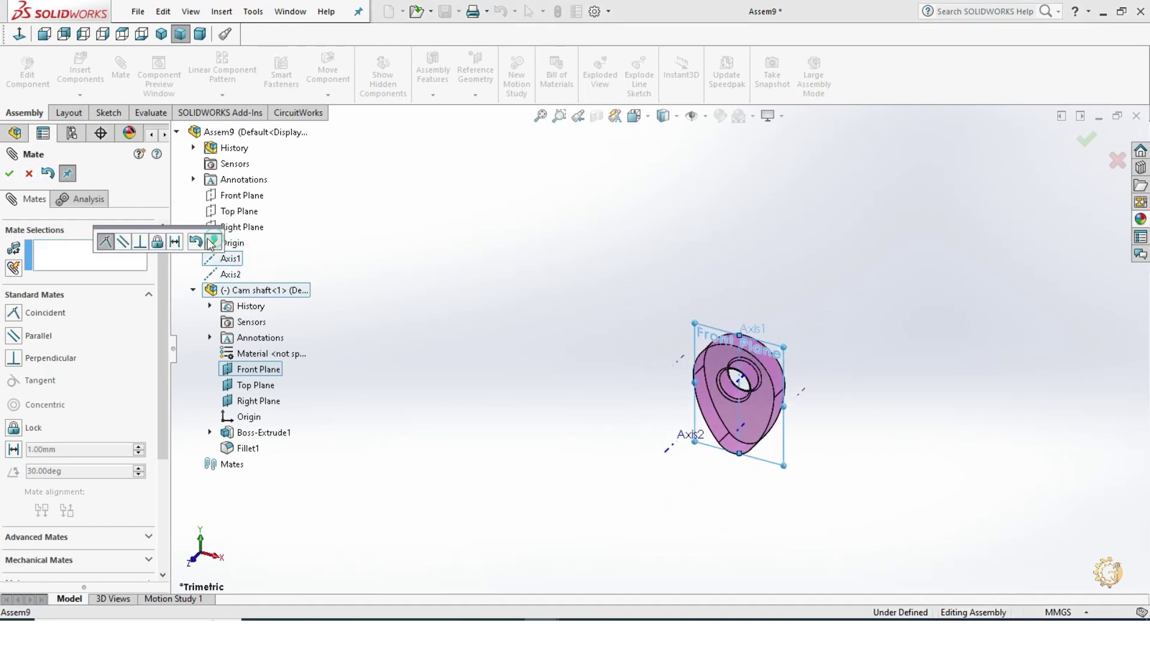
left_click(9, 173)
scroll(779, 407, "down", 2)
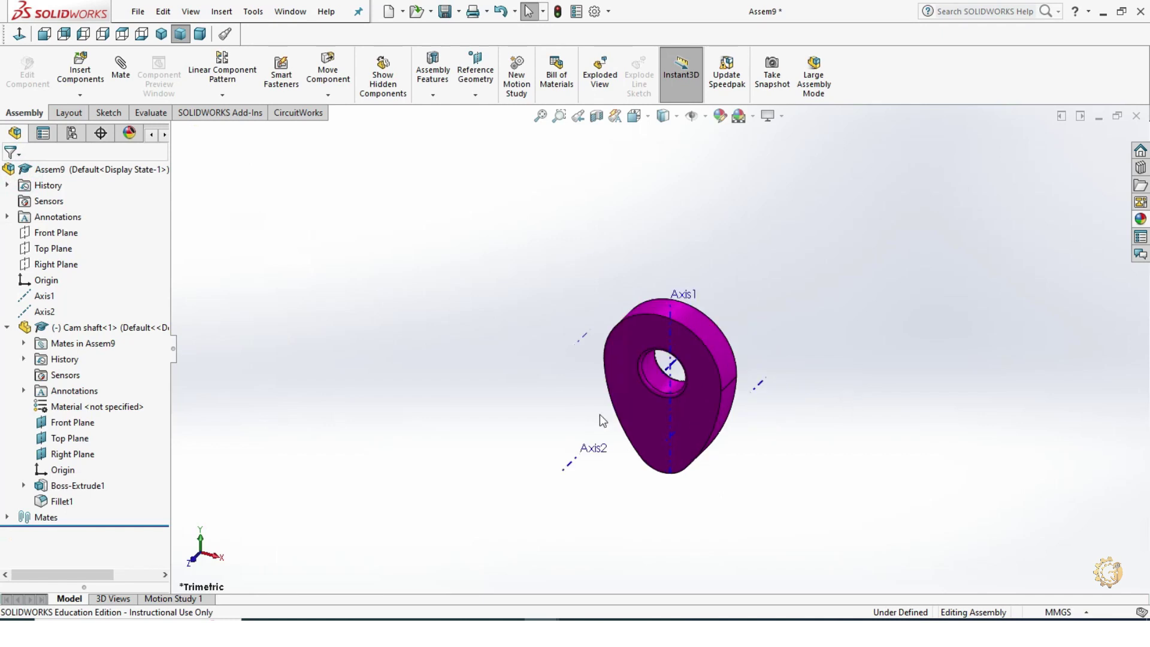
scroll(719, 420, "down", 3)
Insert the Follower part into the assembly.
left_click(1005, 409)
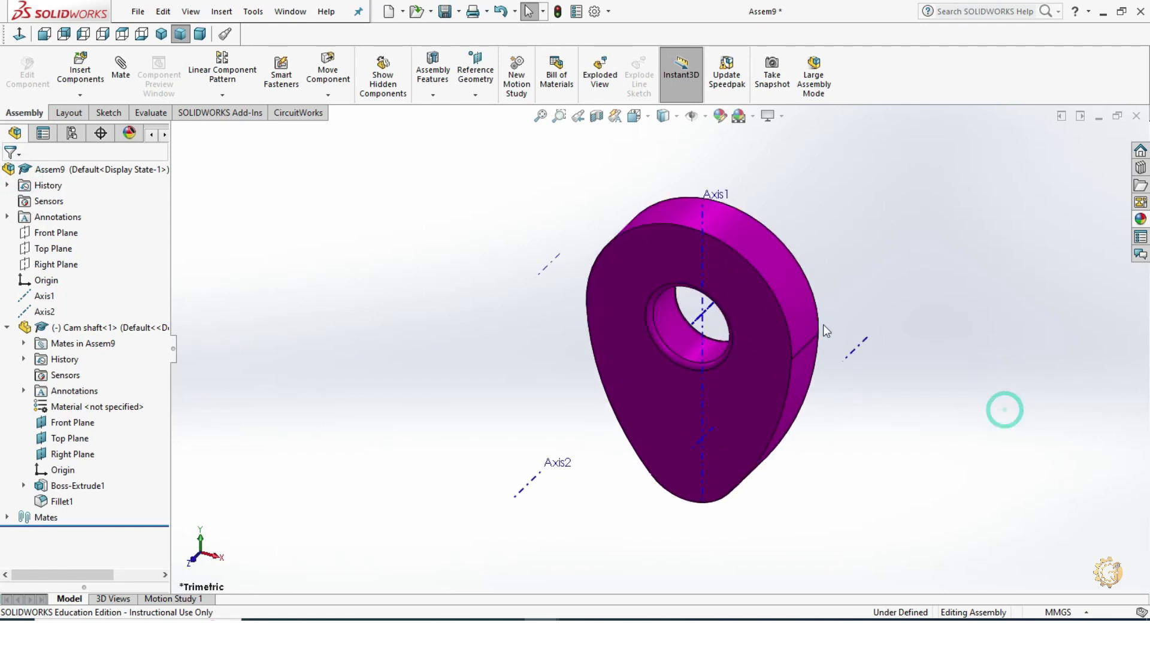
left_click(82, 76)
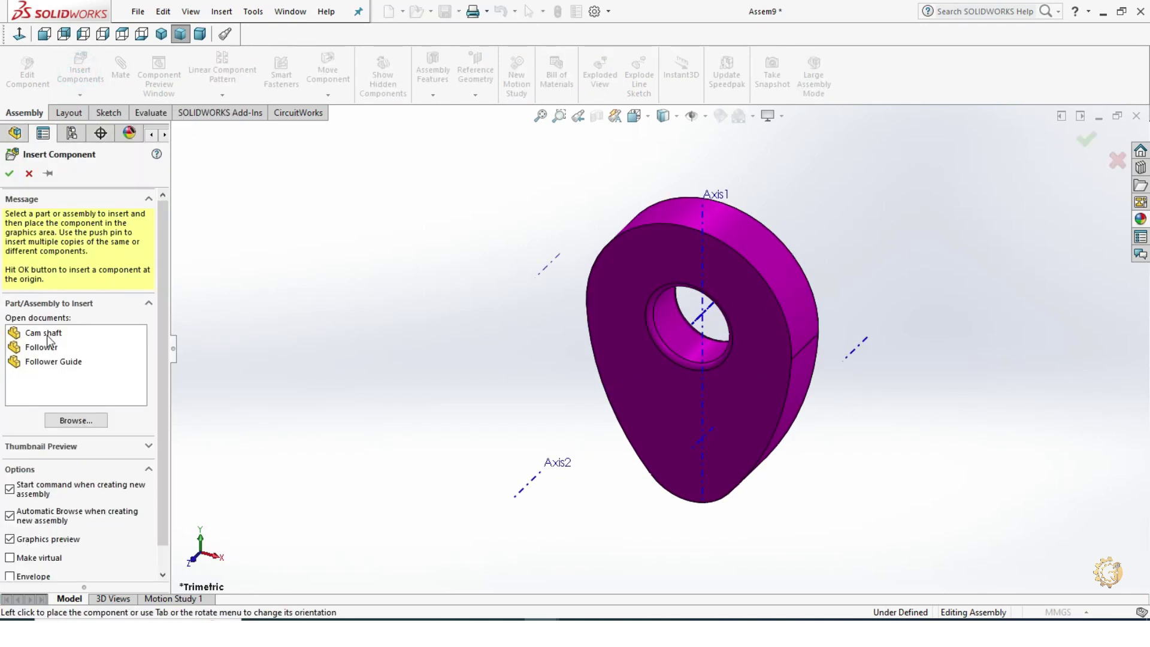
left_click(48, 345)
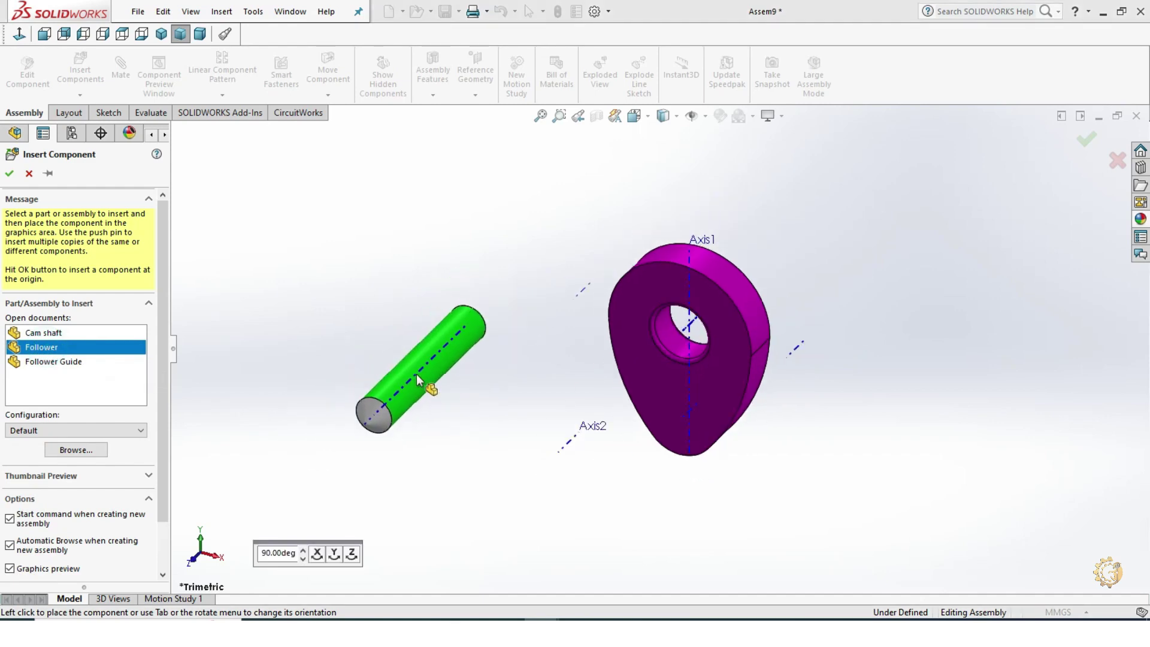
left_click(448, 362)
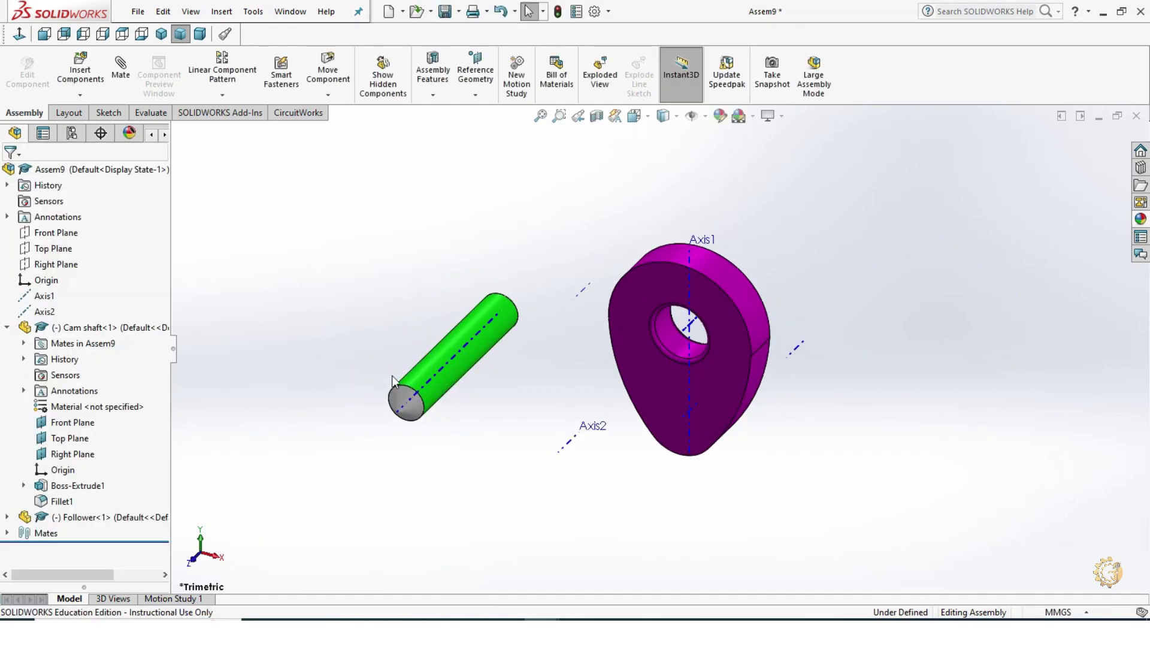
Mate the Follower's axis coincident to Axis1 and slide it up above the cam.
left_click(122, 76)
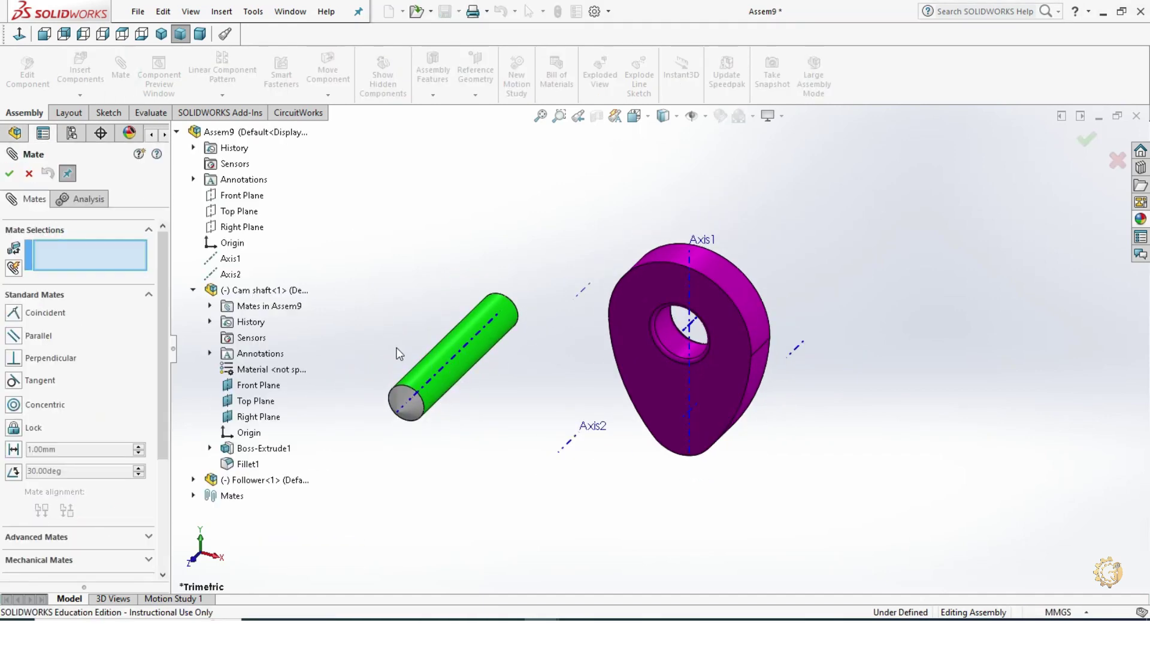
left_click(451, 362)
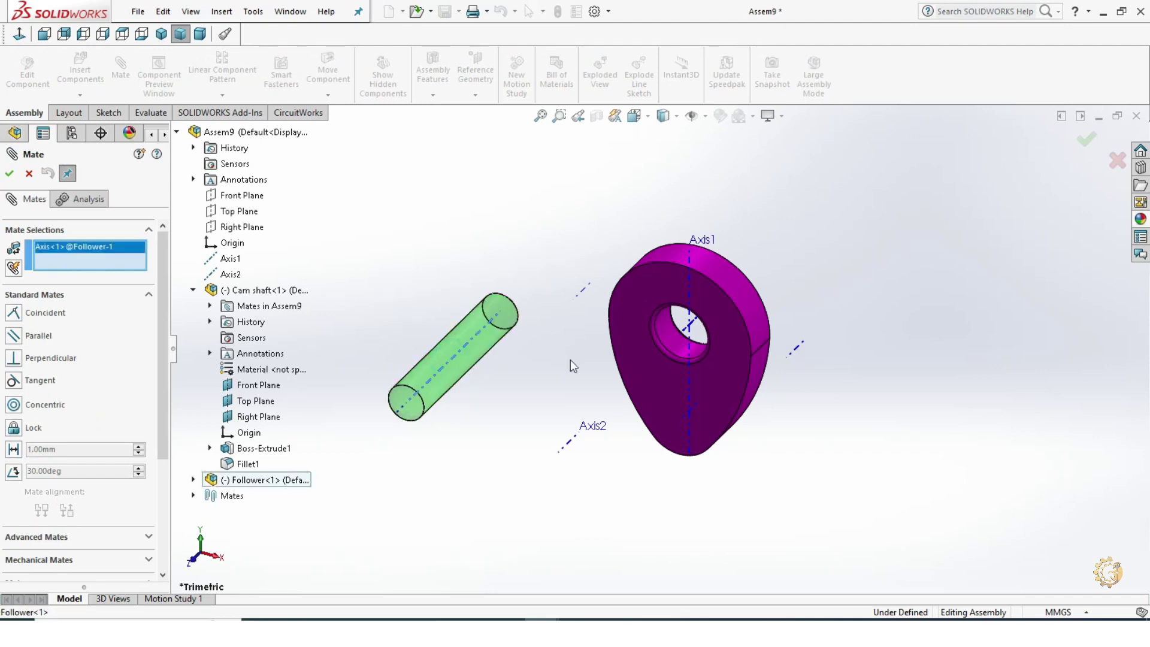
scroll(710, 303, "down", 2)
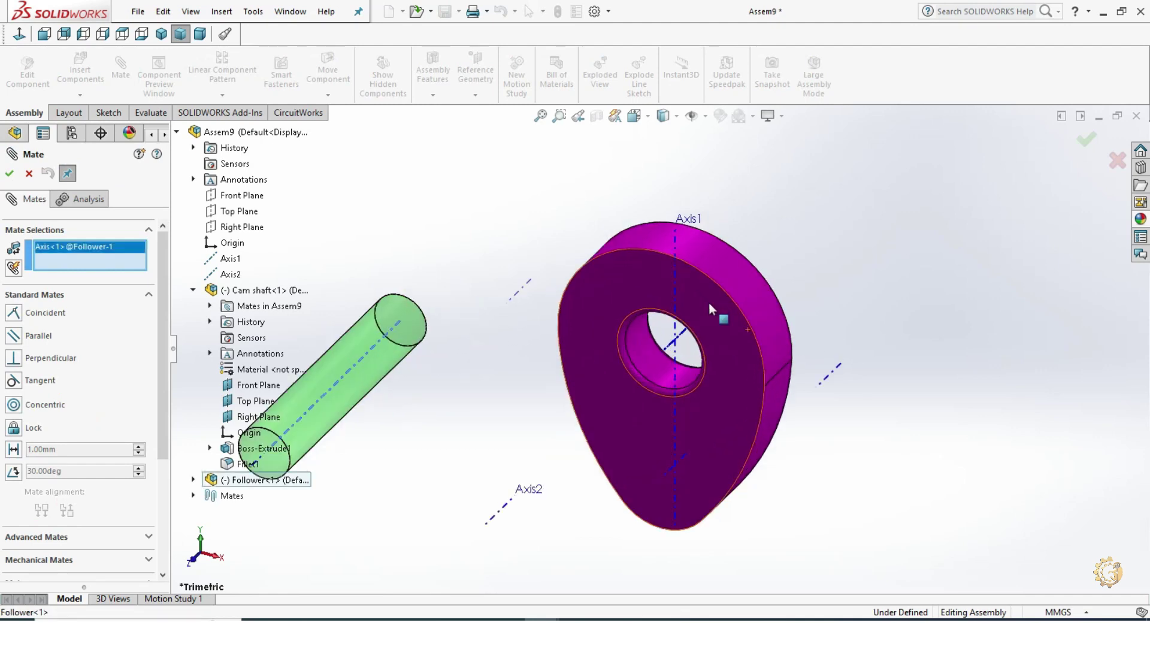
left_click(676, 374)
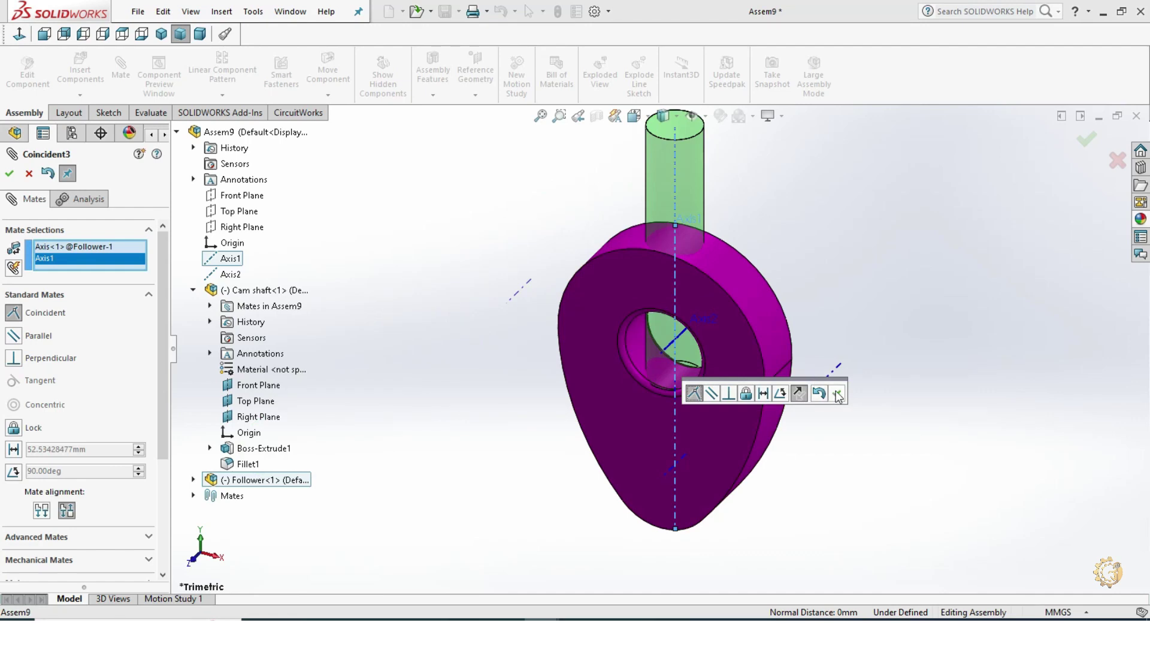
left_click(837, 397)
scroll(689, 312, "up", 3)
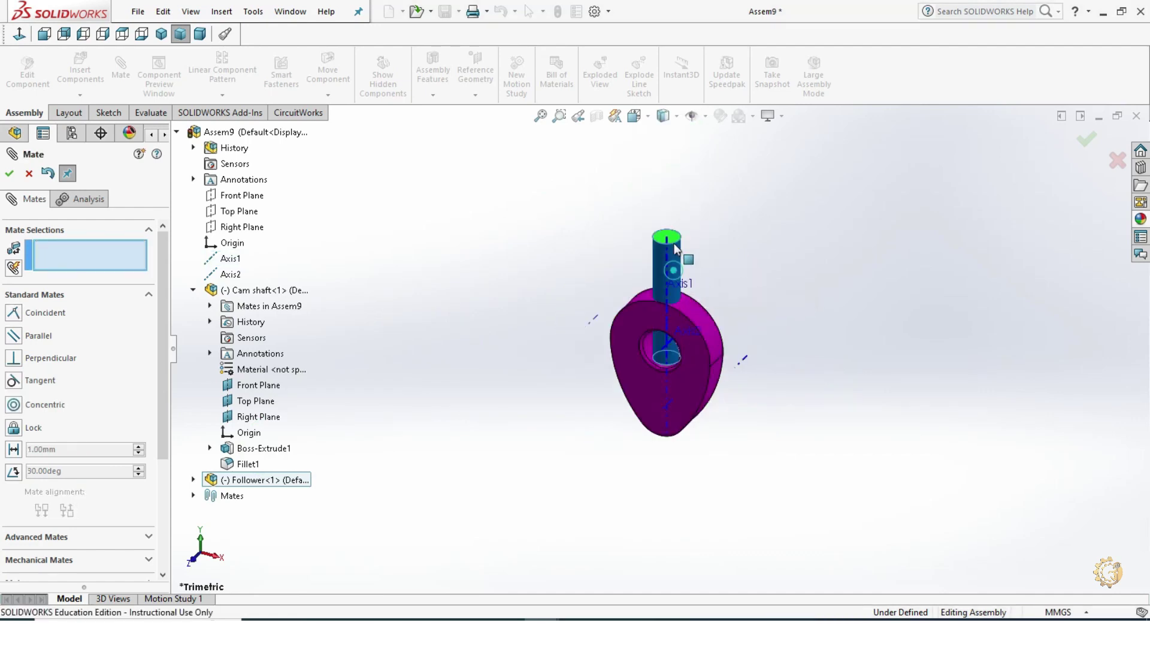
left_click_drag(674, 244, 676, 165)
left_click(9, 173)
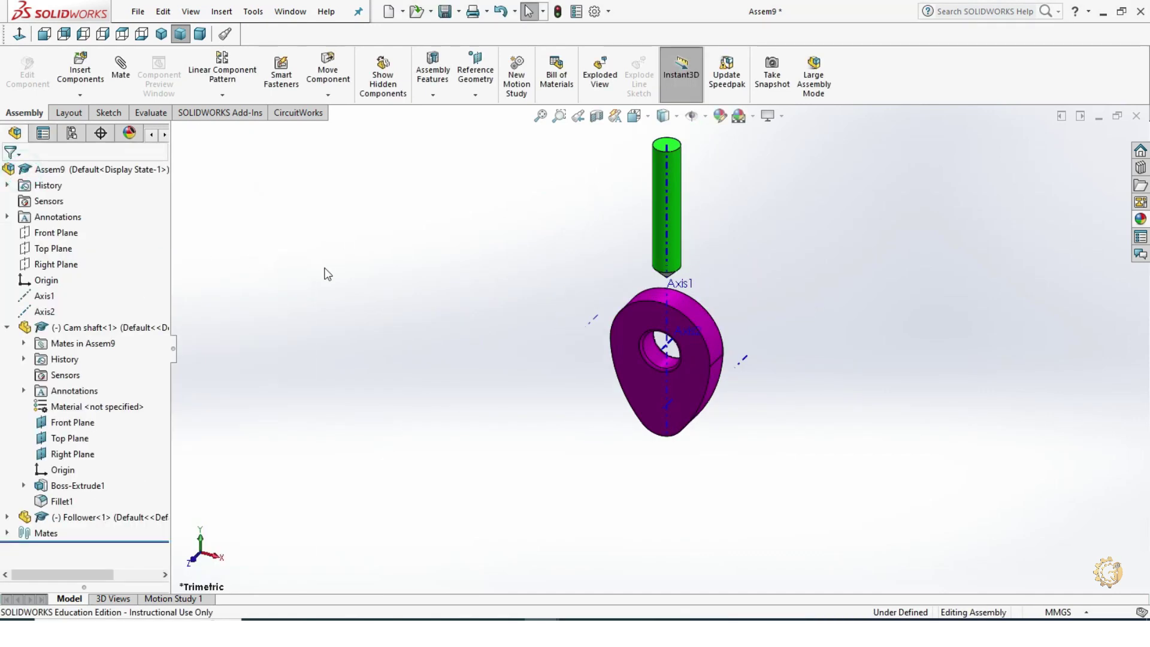
left_click(120, 66)
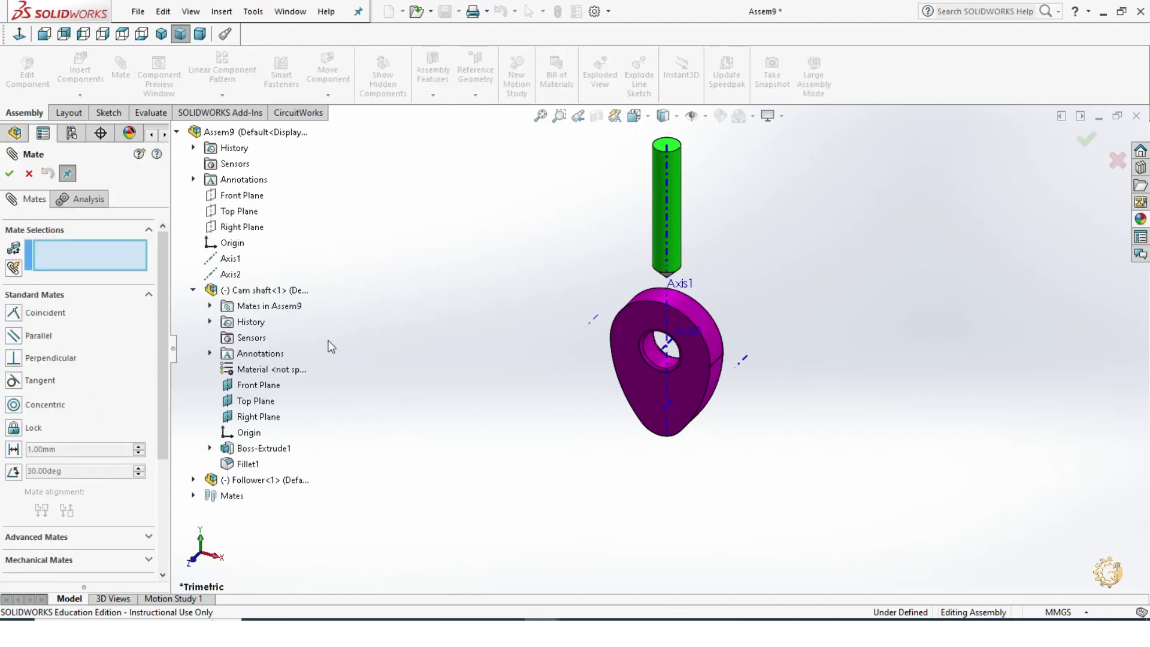
left_click(29, 174)
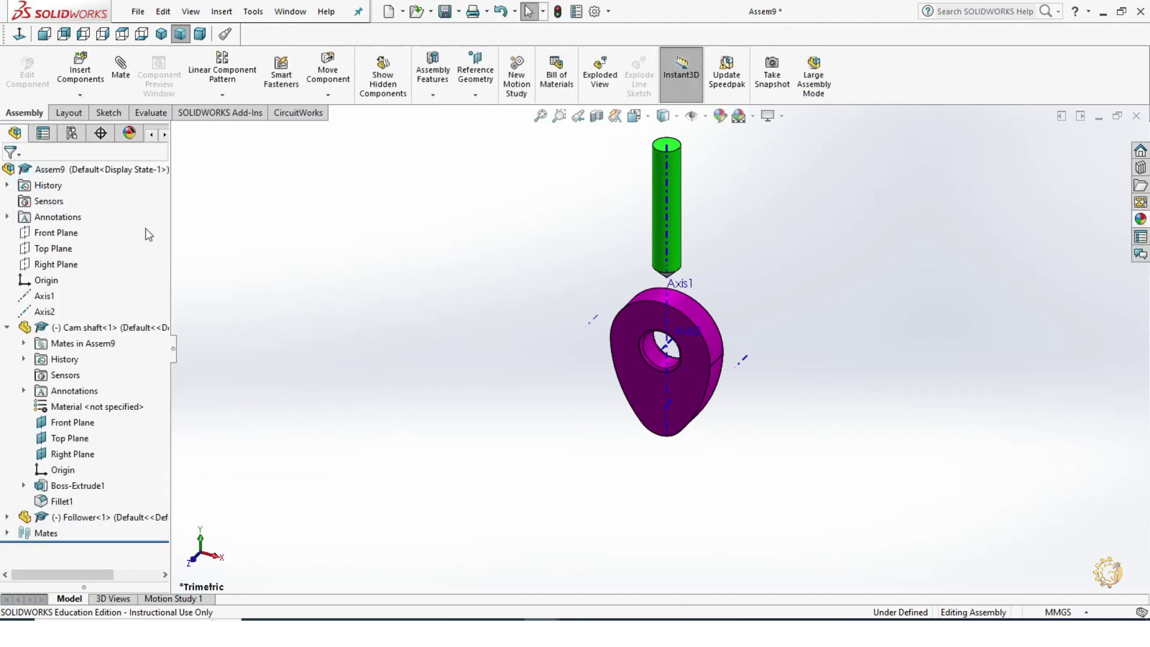
Insert the Follower Guide part beside the cam.
left_click(80, 68)
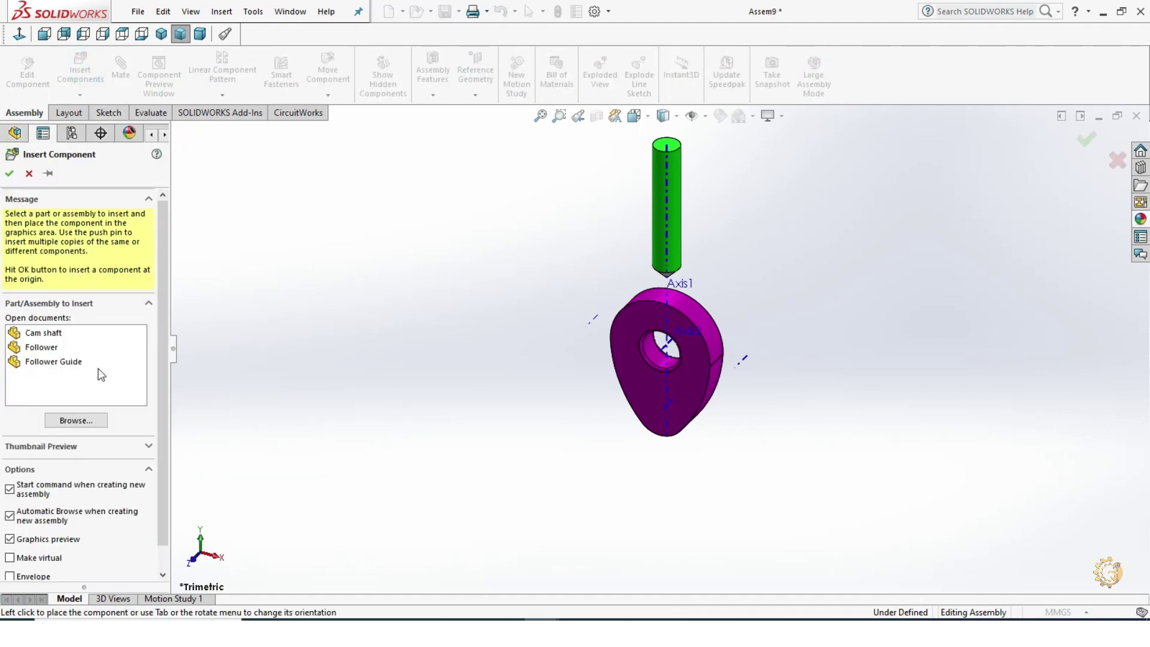
left_click(72, 362)
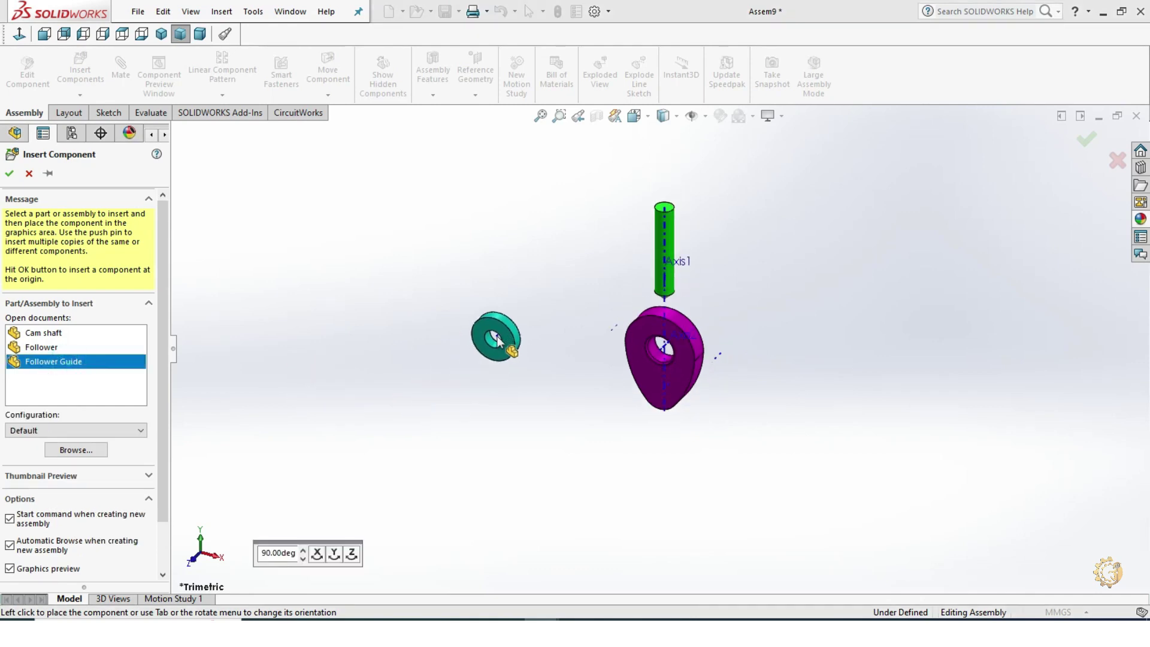
left_click(495, 367)
scroll(520, 344, "down", 3)
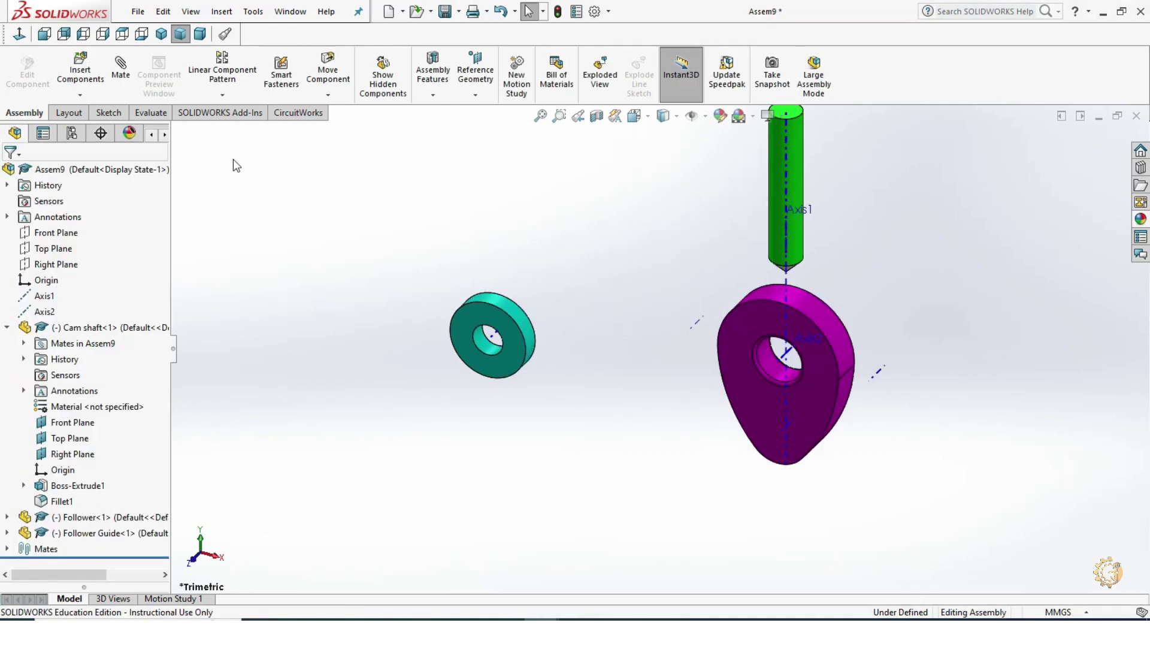
Mate the Follower Guide's axis coincident to Axis1 and slide it onto the follower shaft.
scroll(509, 359, "down", 5)
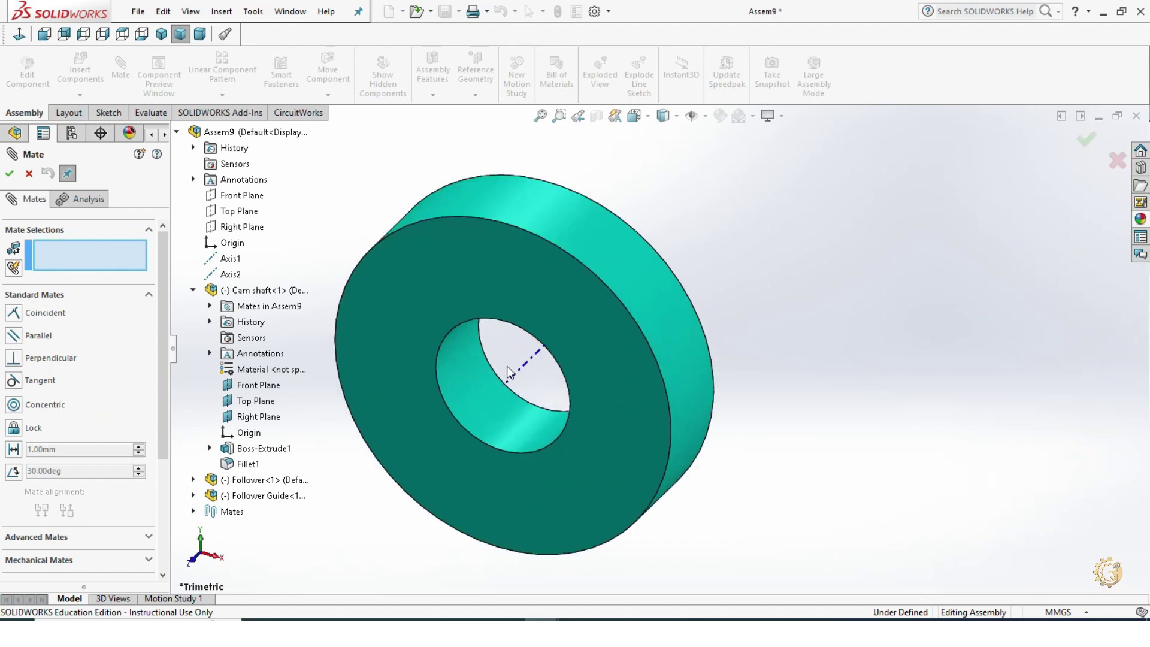
left_click(523, 374)
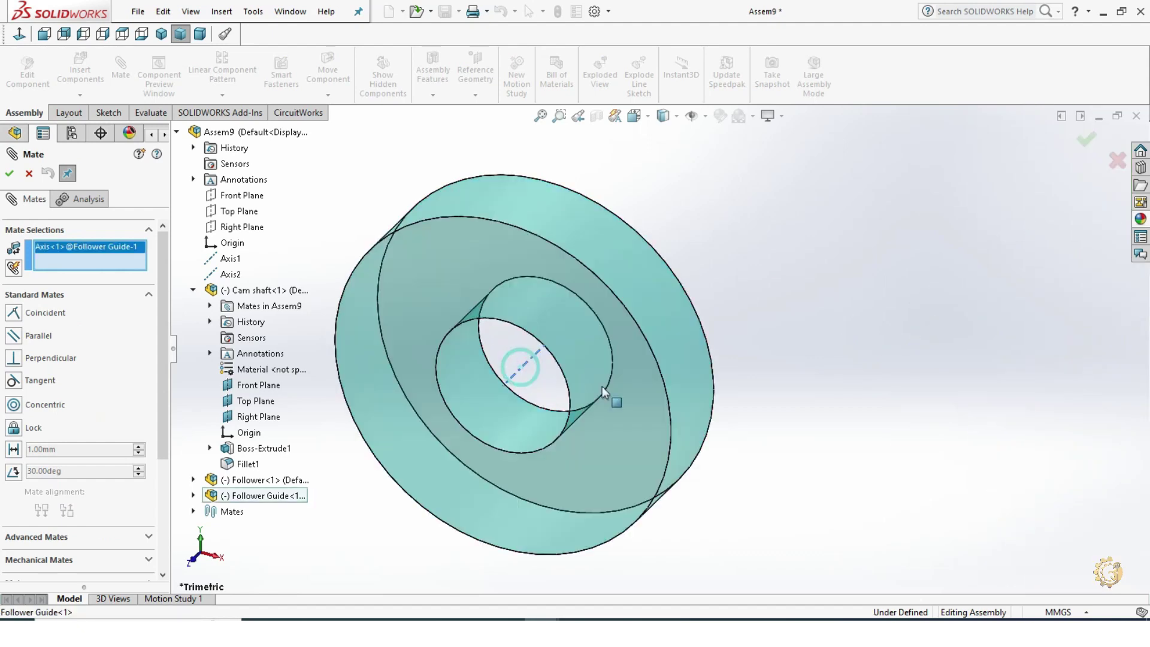
scroll(617, 359, "up", 3)
scroll(617, 359, "up", 2)
scroll(895, 314, "down", 3)
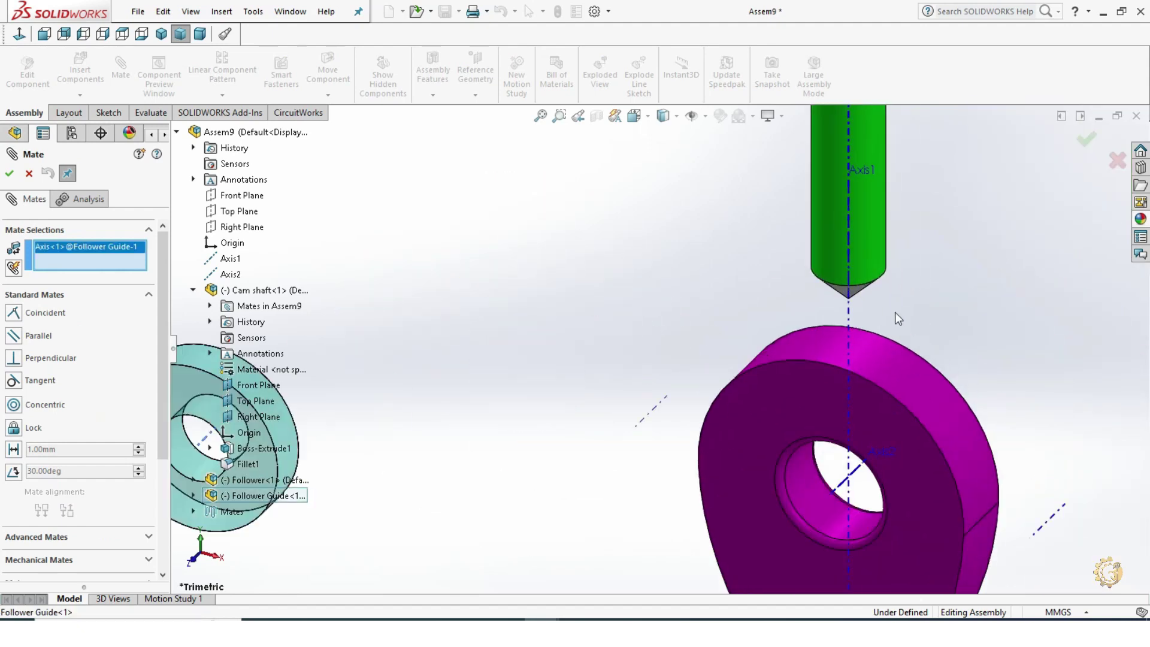
left_click(848, 336)
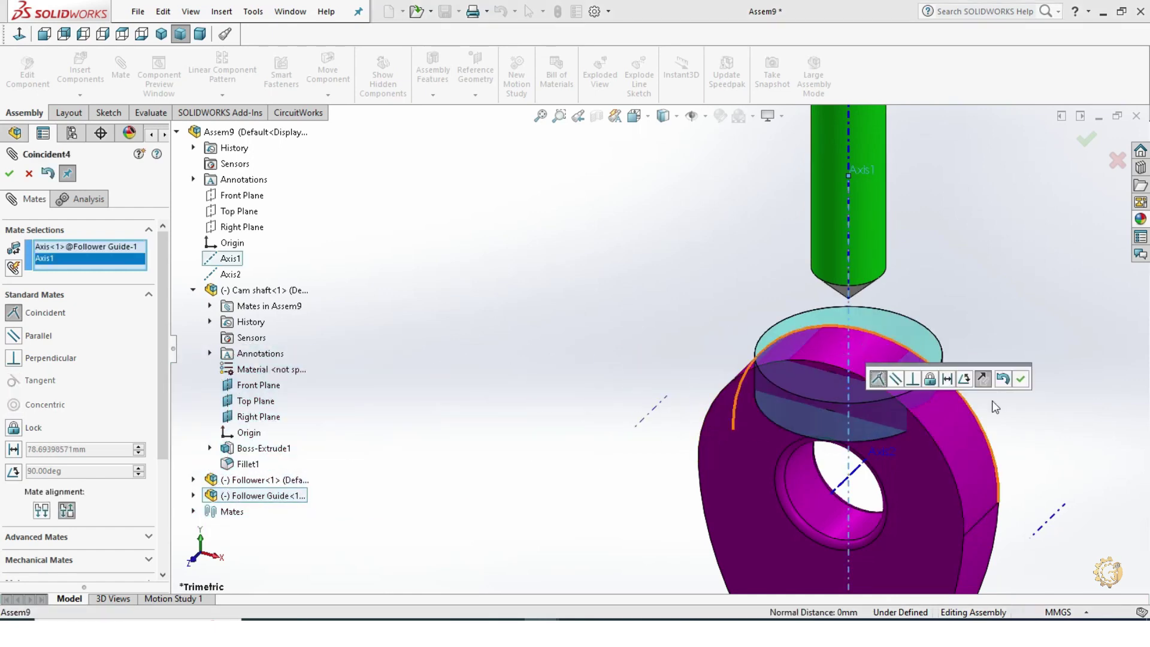
left_click(1021, 379)
scroll(880, 392, "up", 3)
scroll(878, 386, "down", 1)
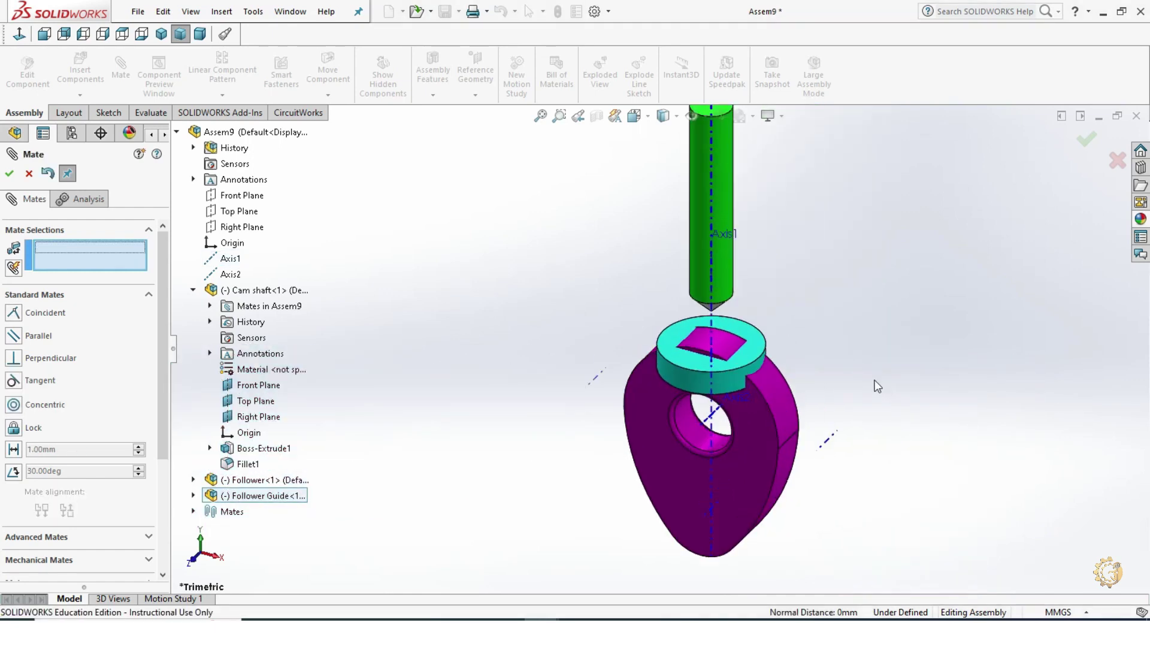
left_click_drag(767, 364, 772, 341)
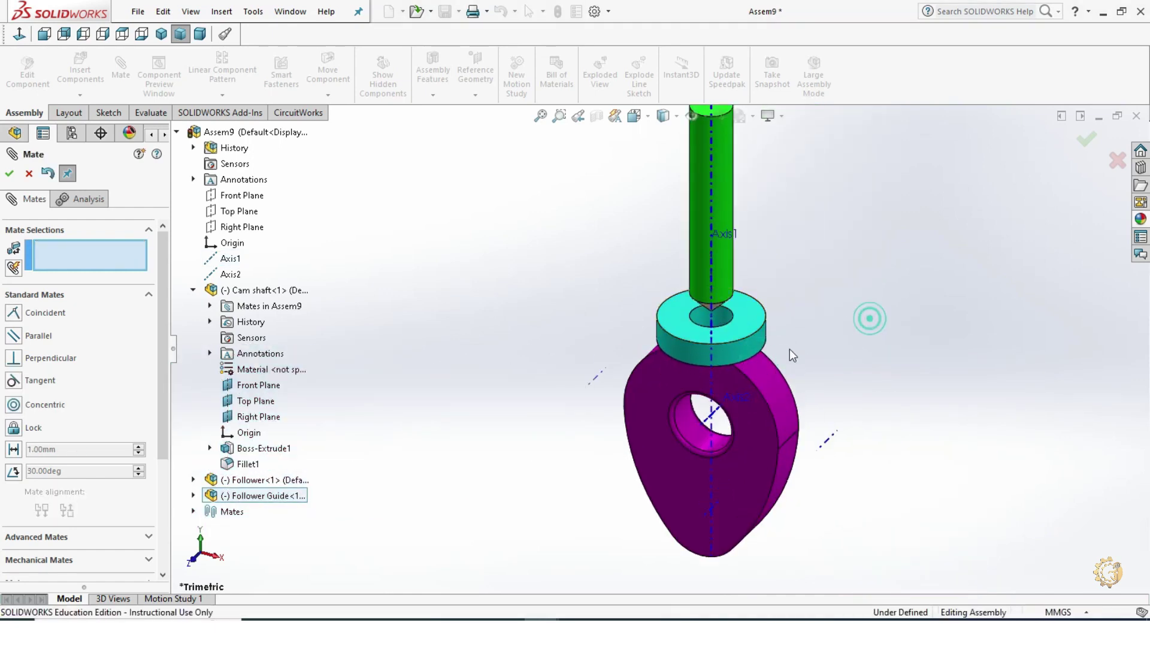
Add a 66 mm distance mate between the Follower Guide's Front Plane and Axis2.
left_click(193, 497)
left_click(267, 513)
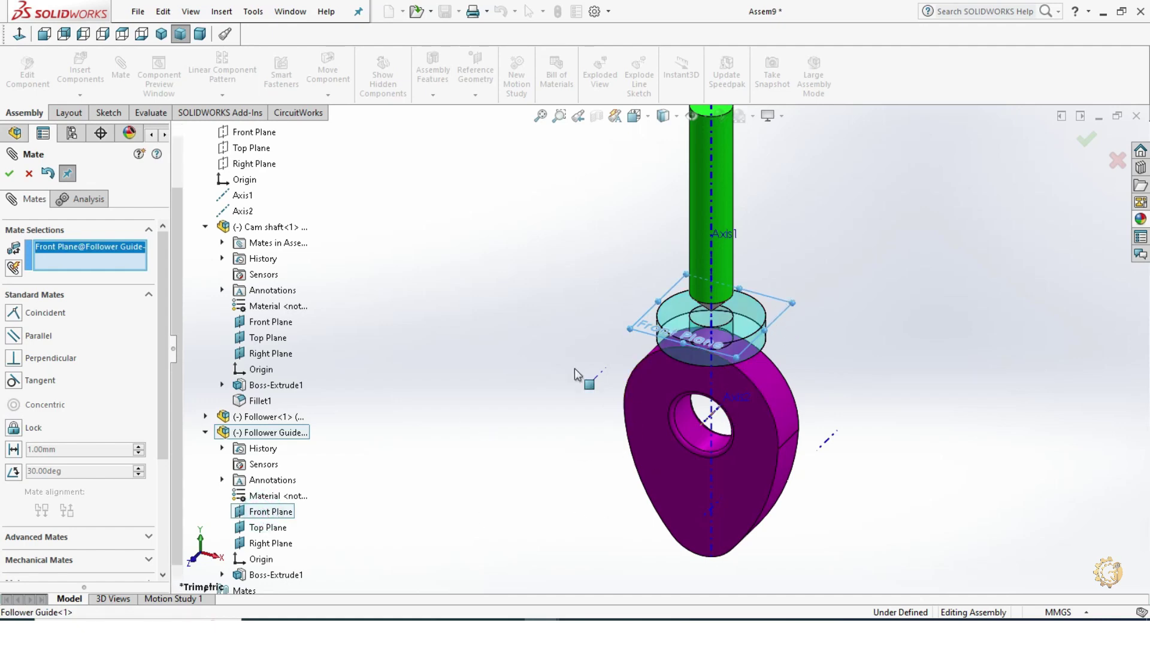
mouse_move(948, 404)
middle_mouse_down()
mouse_move(919, 347)
mouse_move(816, 441)
middle_mouse_up()
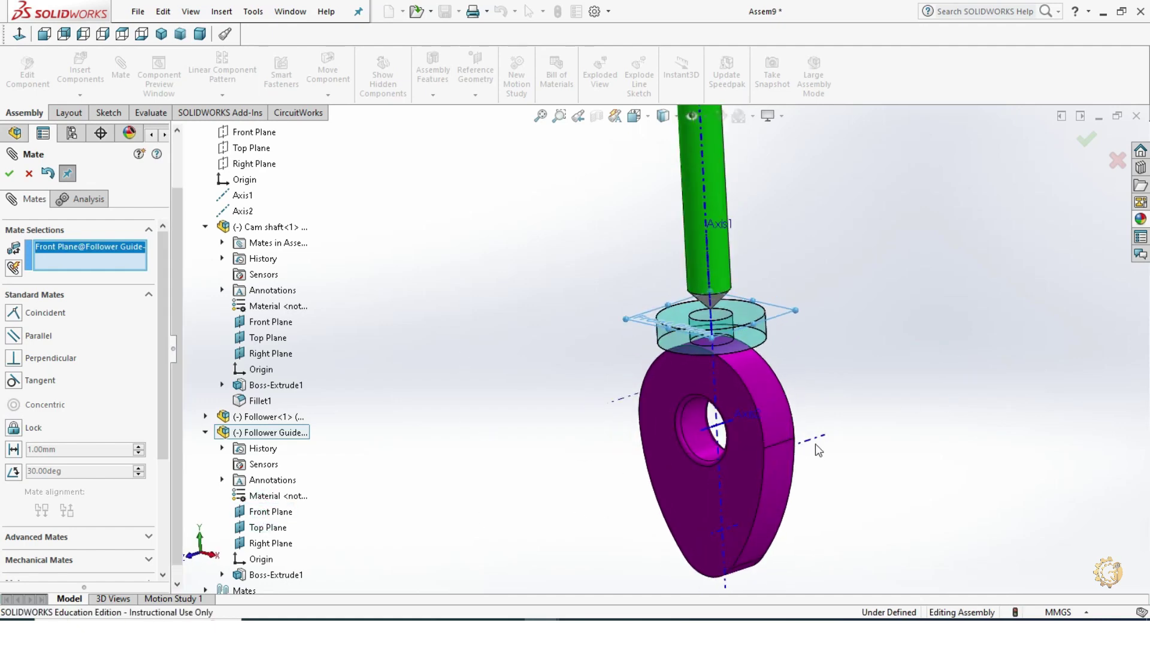
scroll(692, 404, "down", 5)
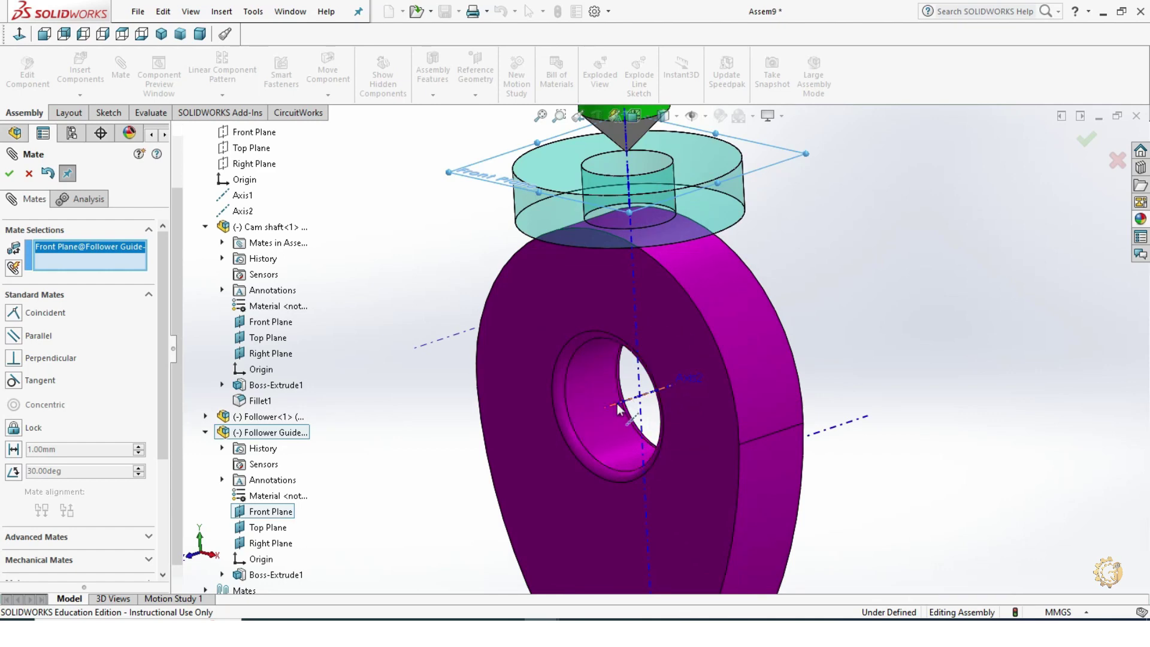
left_click(239, 214)
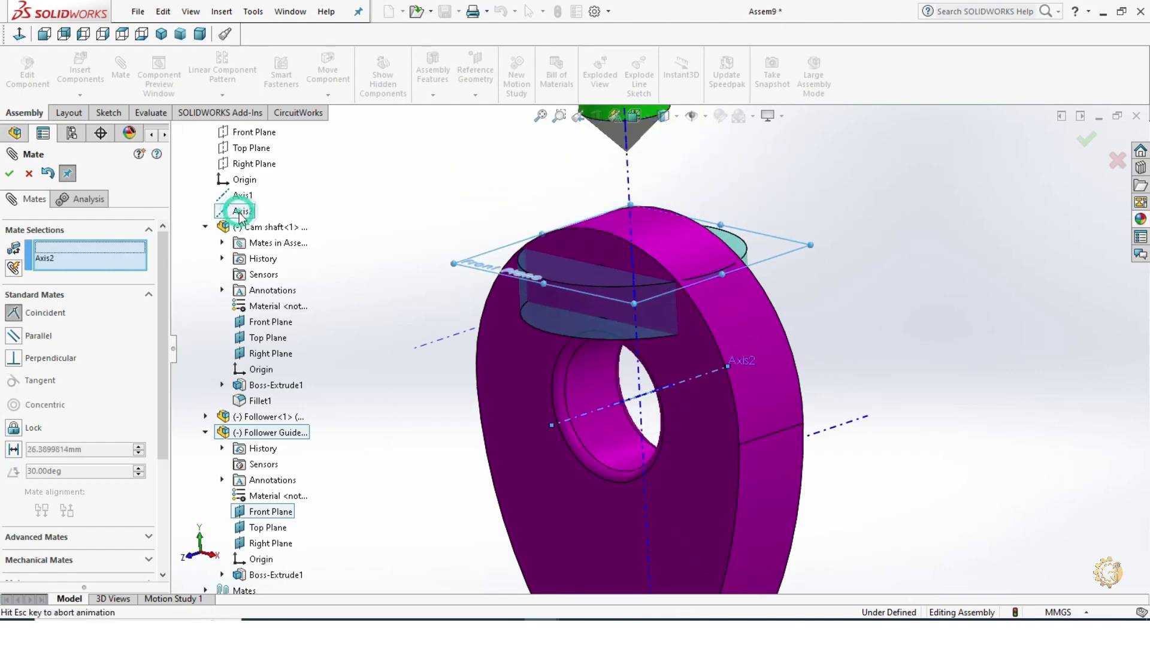
mouse_move(821, 416)
middle_mouse_down()
mouse_move(956, 307)
mouse_move(868, 311)
middle_mouse_up()
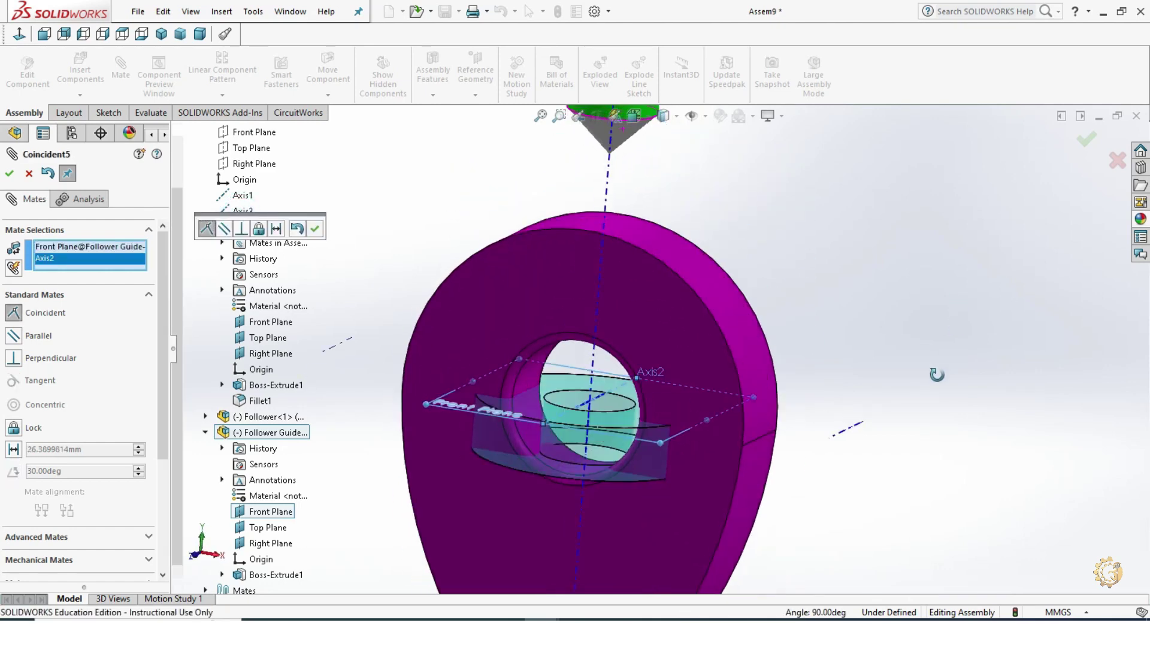
left_click(276, 229)
left_click(97, 450)
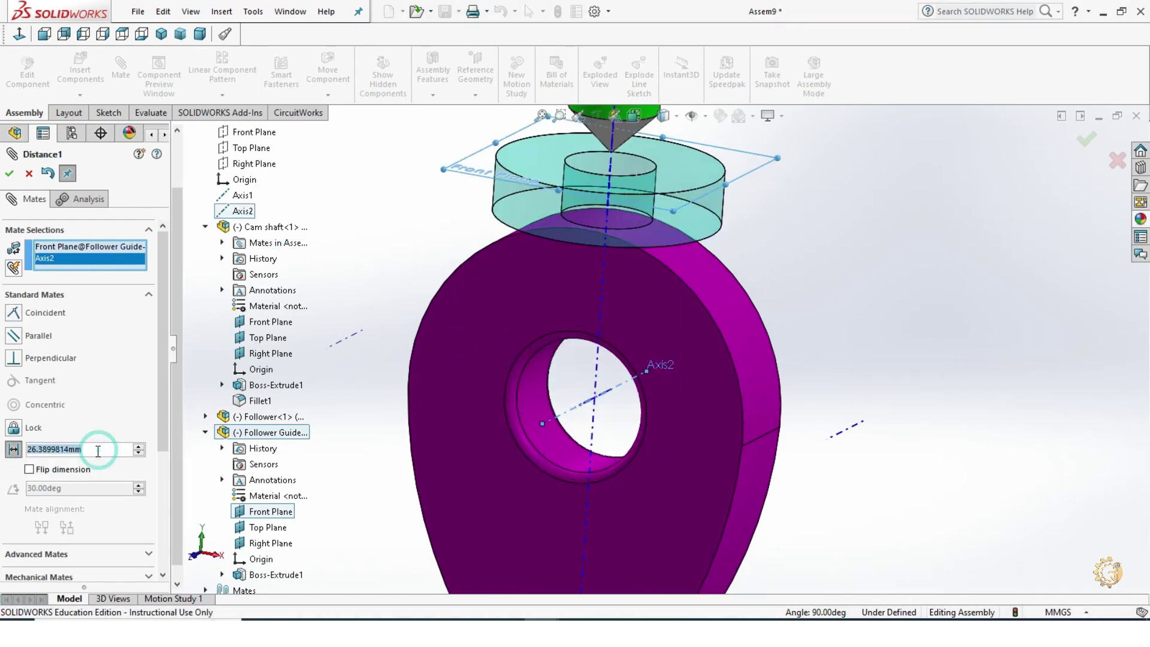
type("66")
scroll(473, 347, "up", 3)
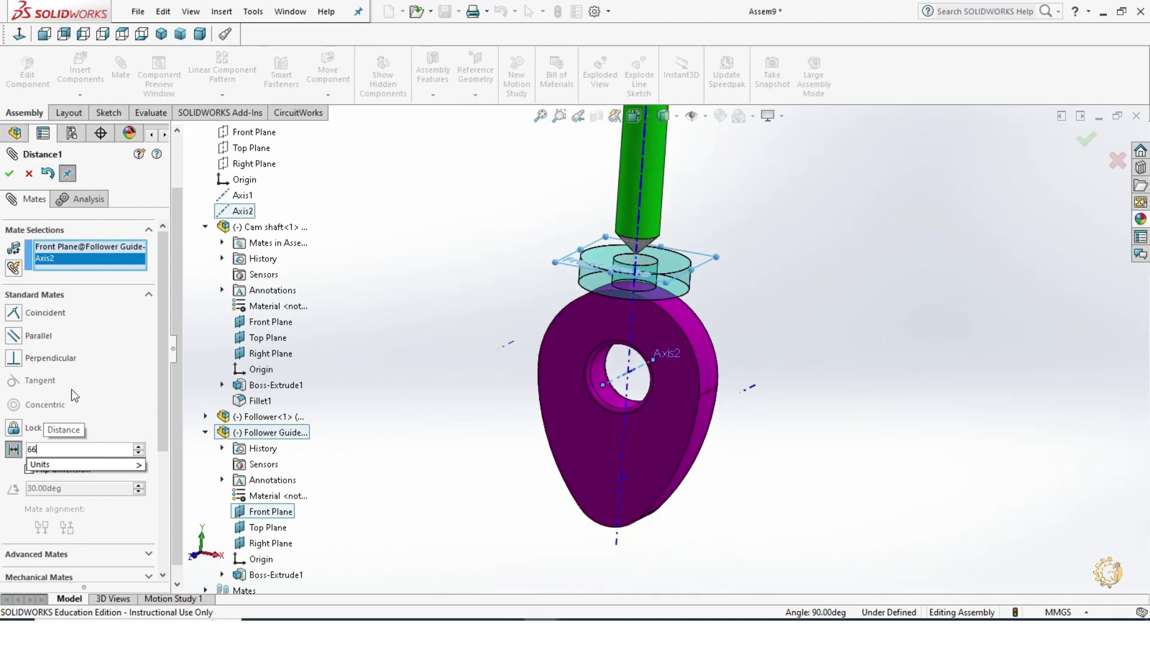
key("Return")
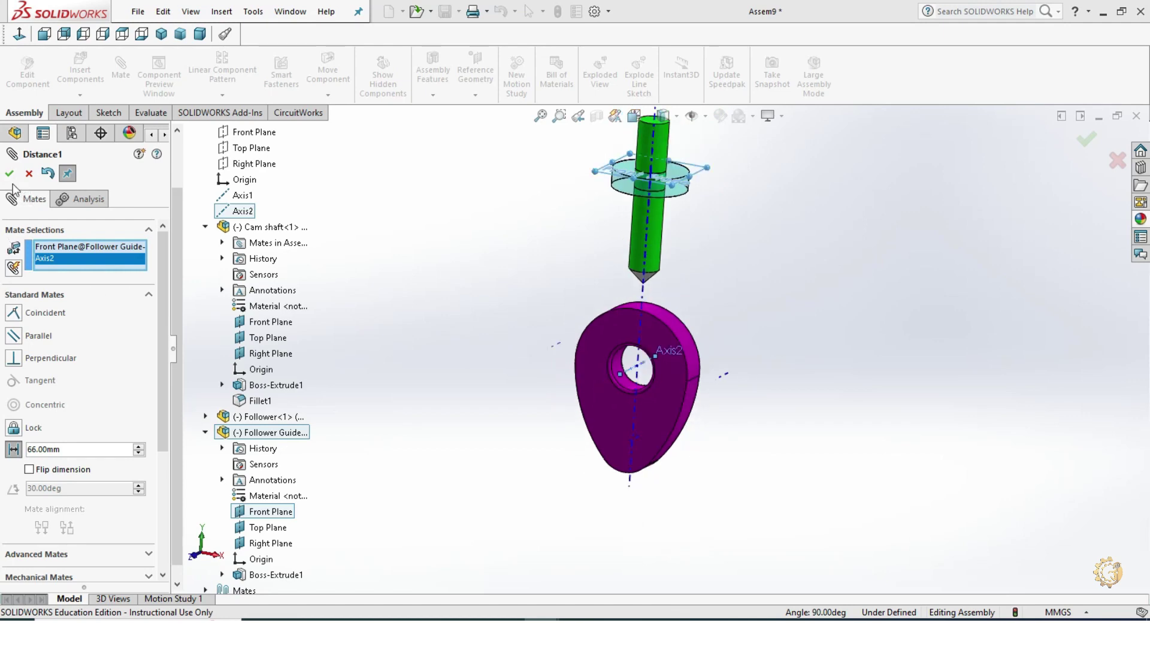
left_click(9, 175)
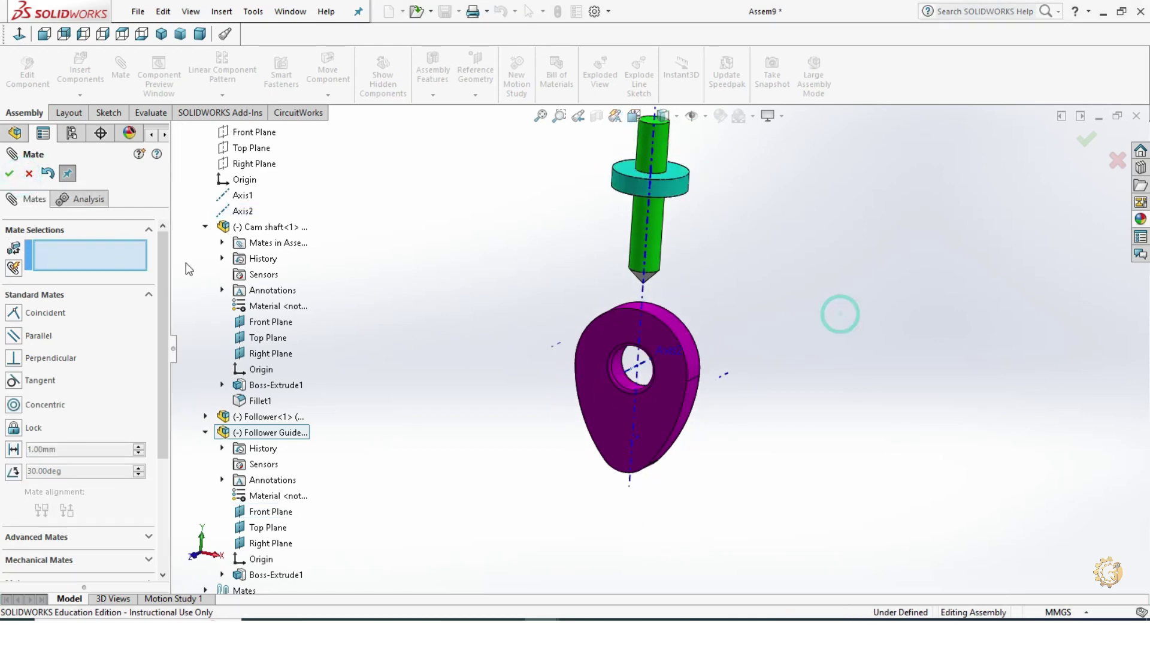
Stand the shaft upright and choose the Cam mechanical mate type.
left_click(10, 175)
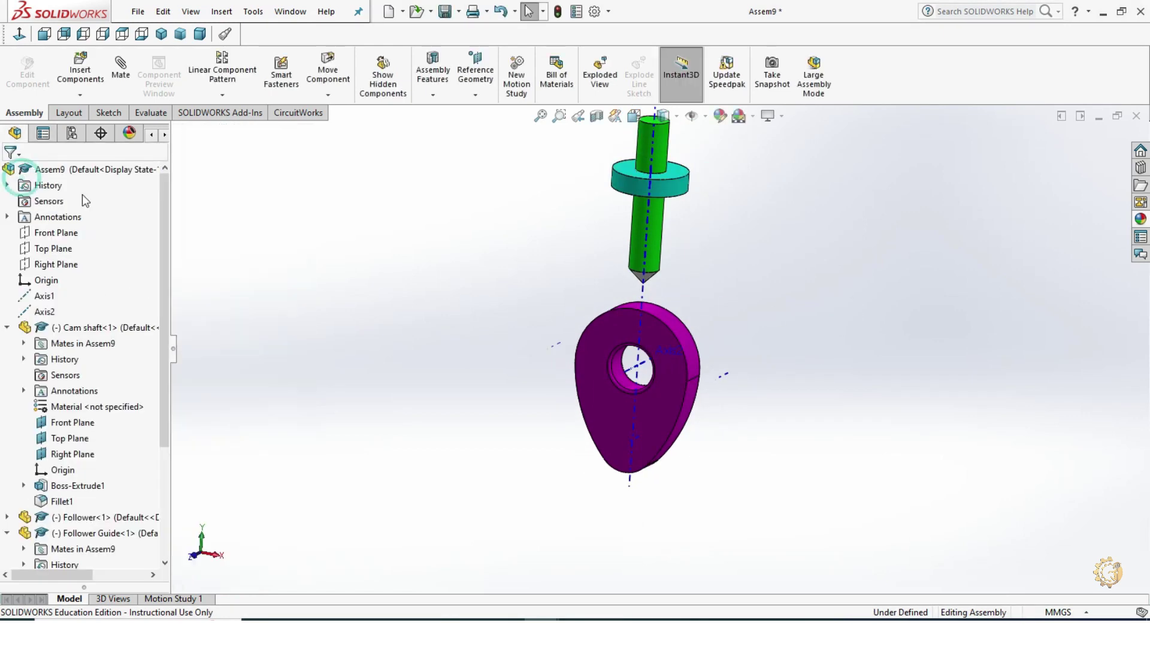
scroll(780, 354, "up", 3)
middle_click_drag(780, 354, 671, 363)
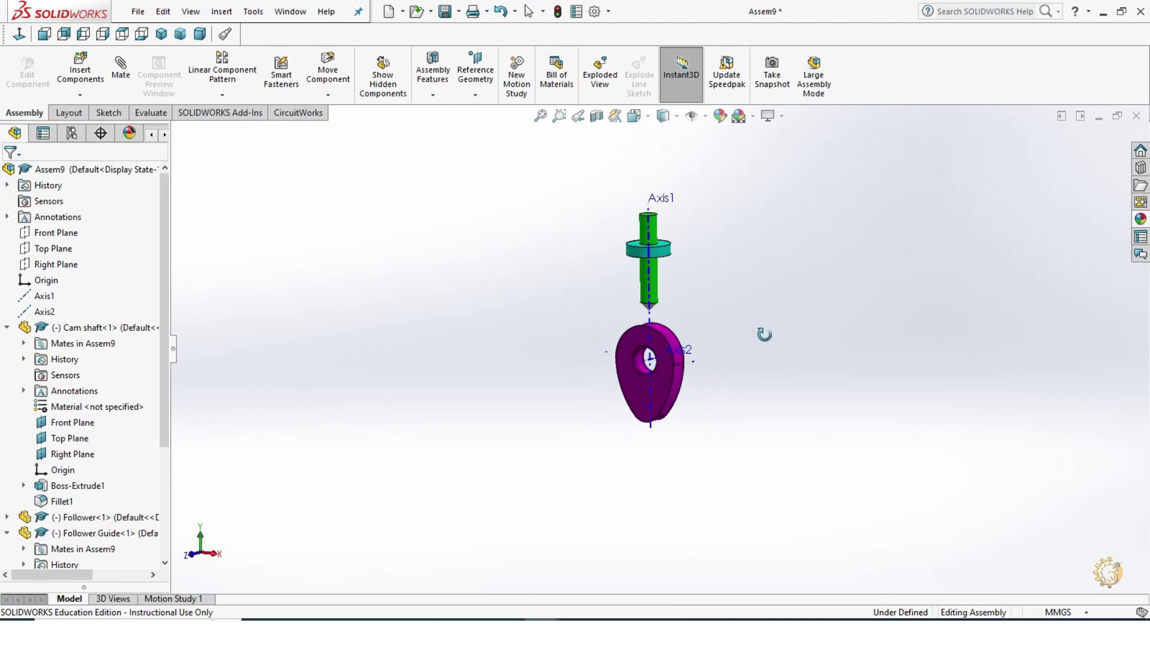
left_click(121, 70)
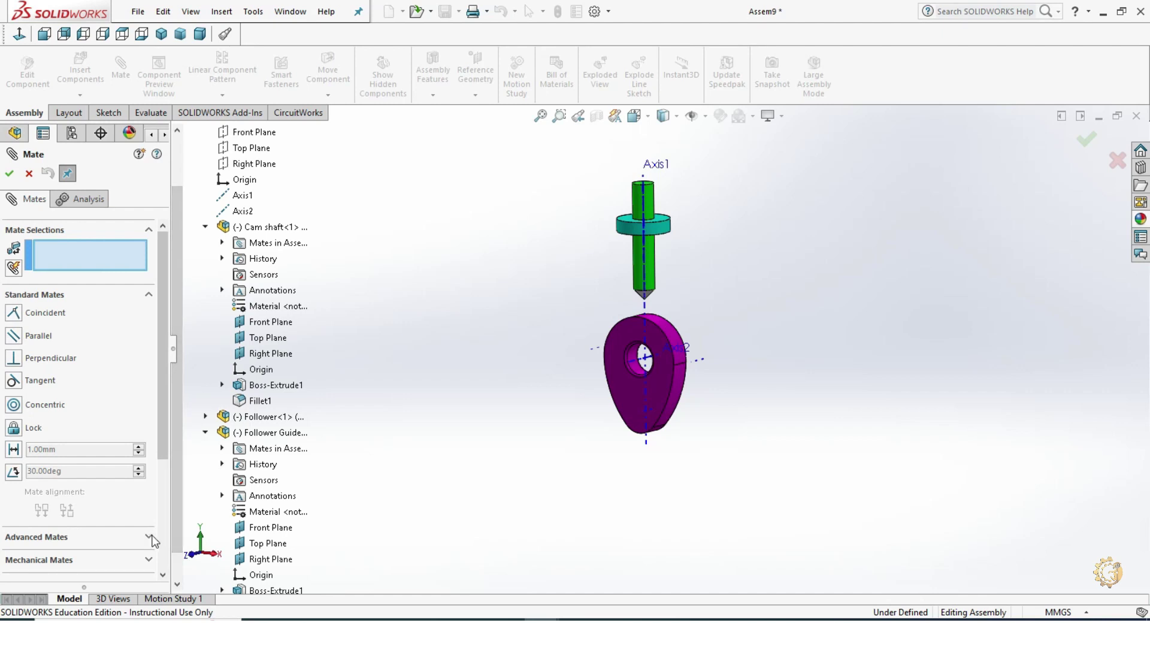
scroll(164, 449, "down", 3)
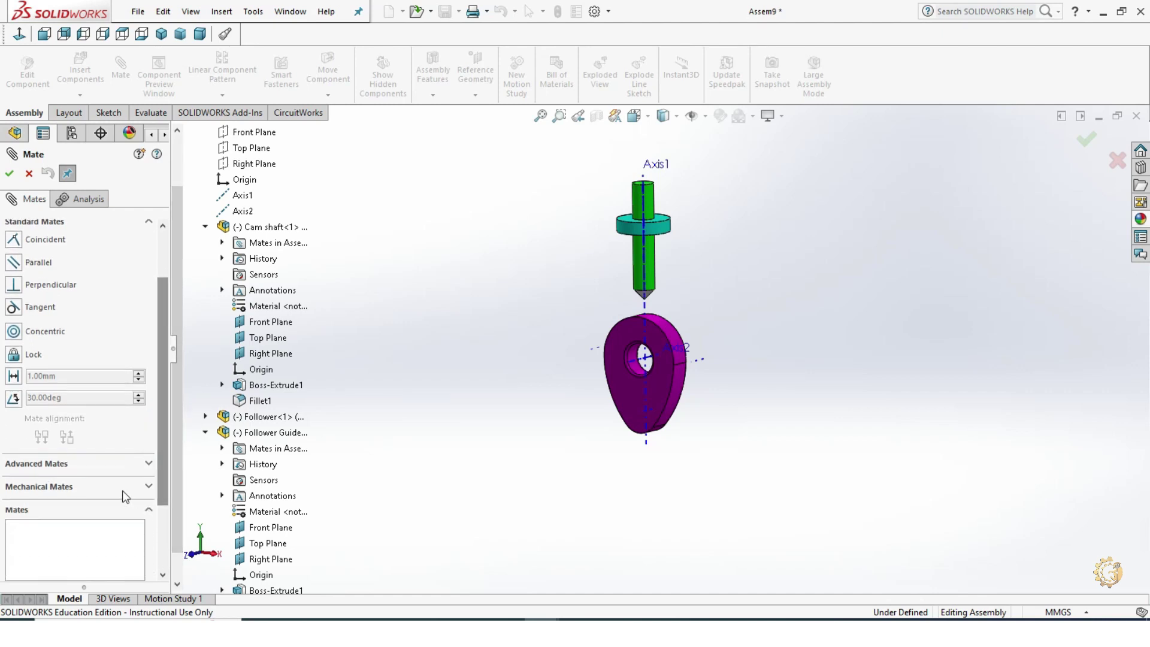
left_click(122, 489)
left_click_drag(163, 414, 168, 330)
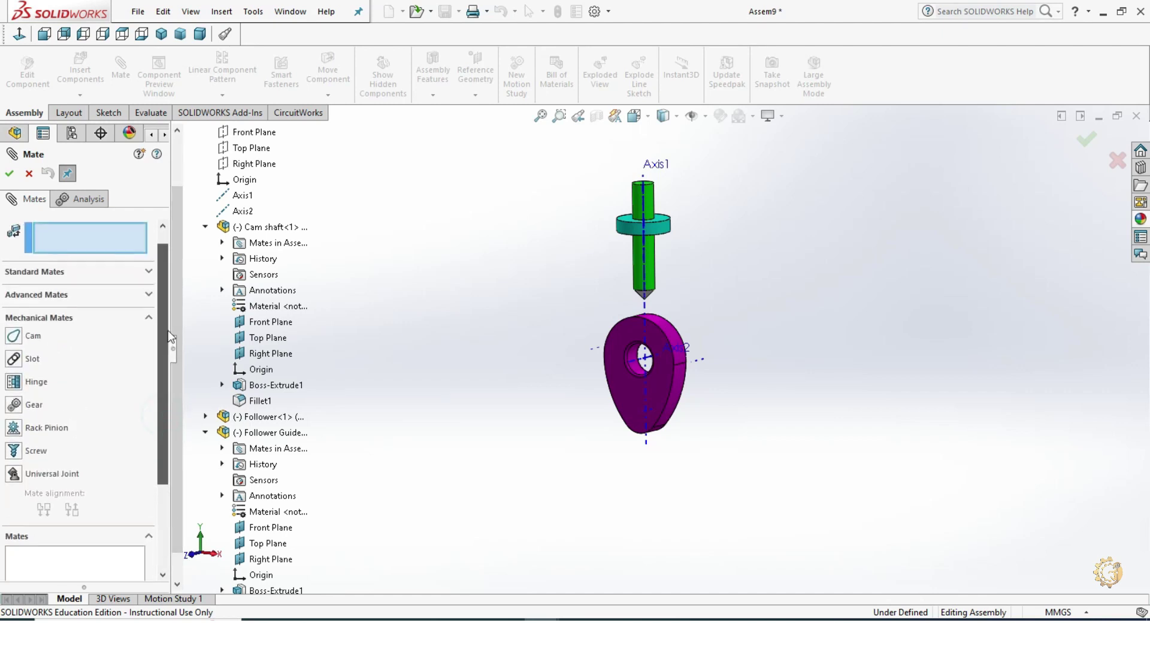
left_click(13, 340)
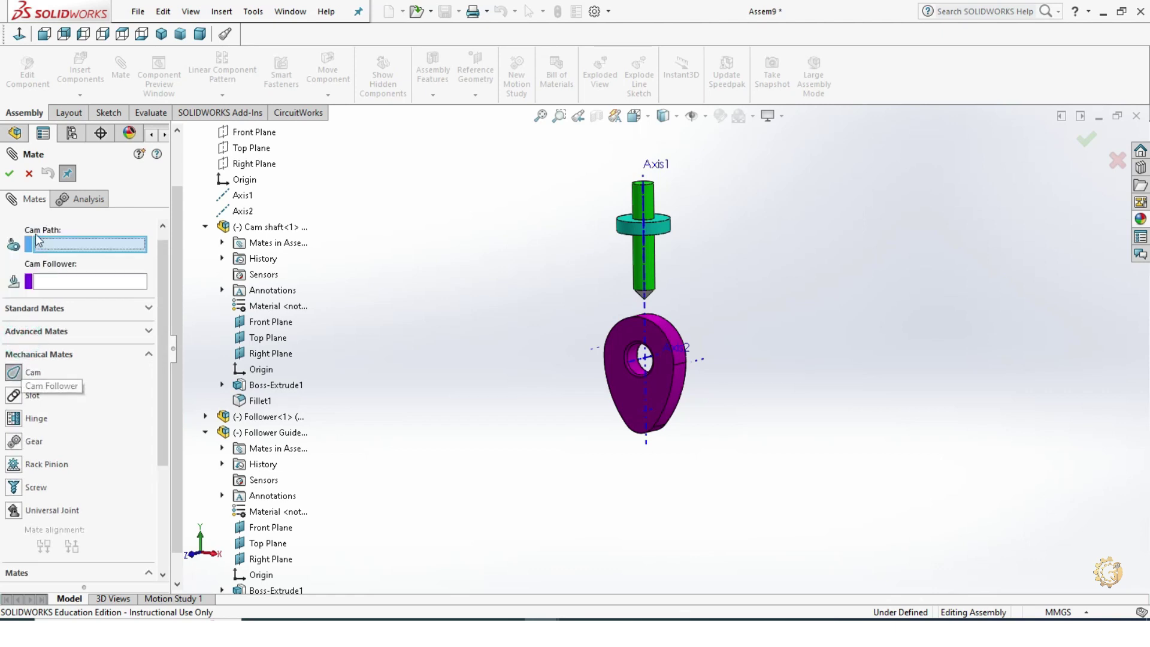
Set the cam's outer face as cam path and the follower tip as follower.
scroll(671, 355, "down", 1)
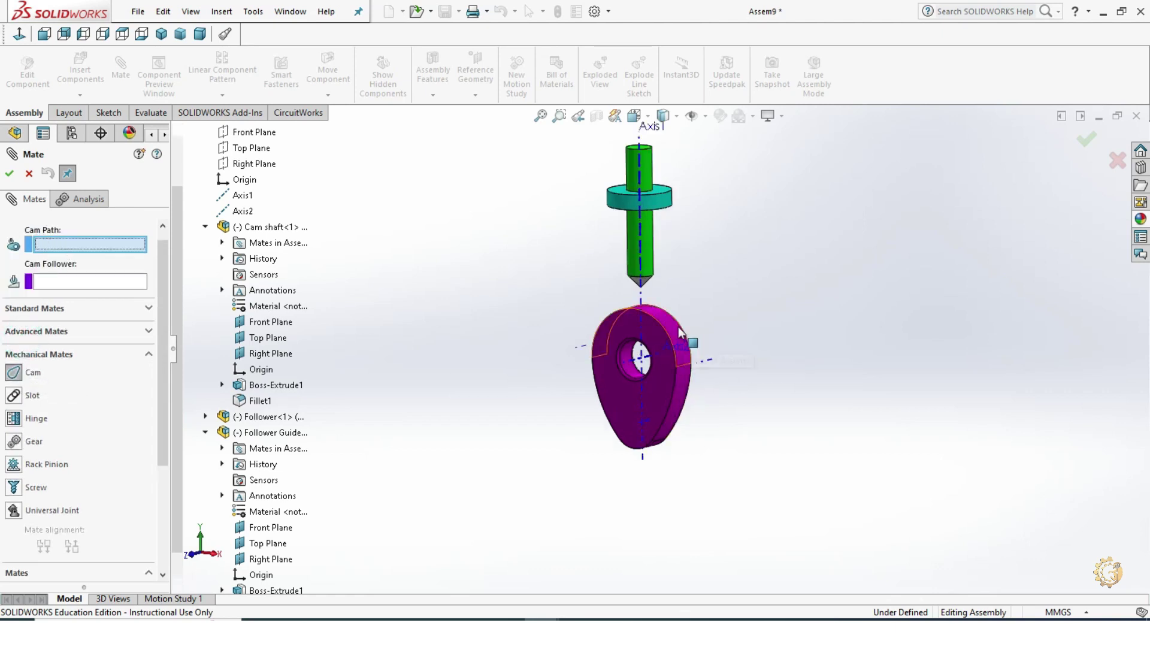
left_click(677, 331)
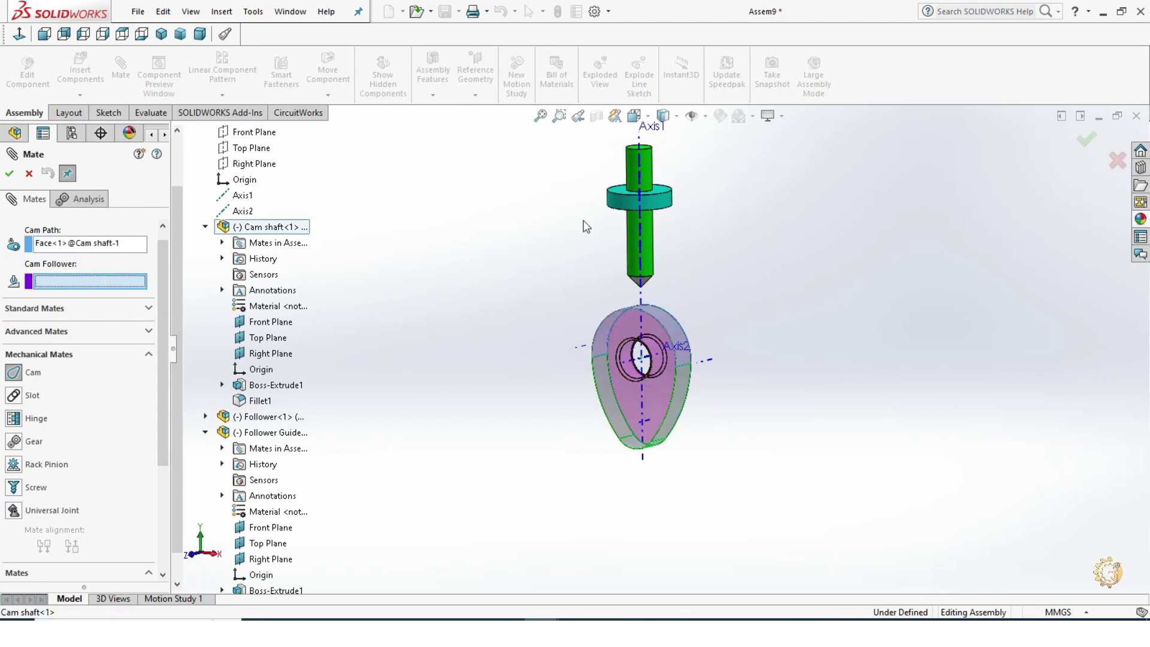
scroll(649, 245, "down", 1)
scroll(653, 281, "down", 1)
scroll(671, 353, "down", 2)
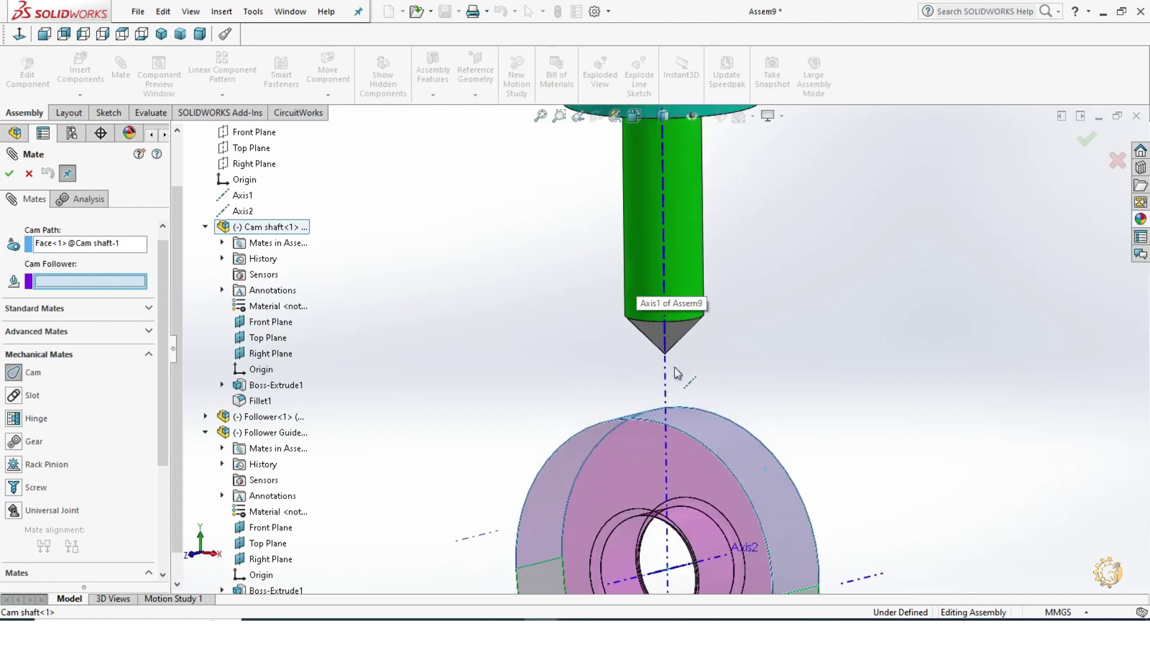
scroll(676, 355, "down", 2)
scroll(665, 366, "down", 2)
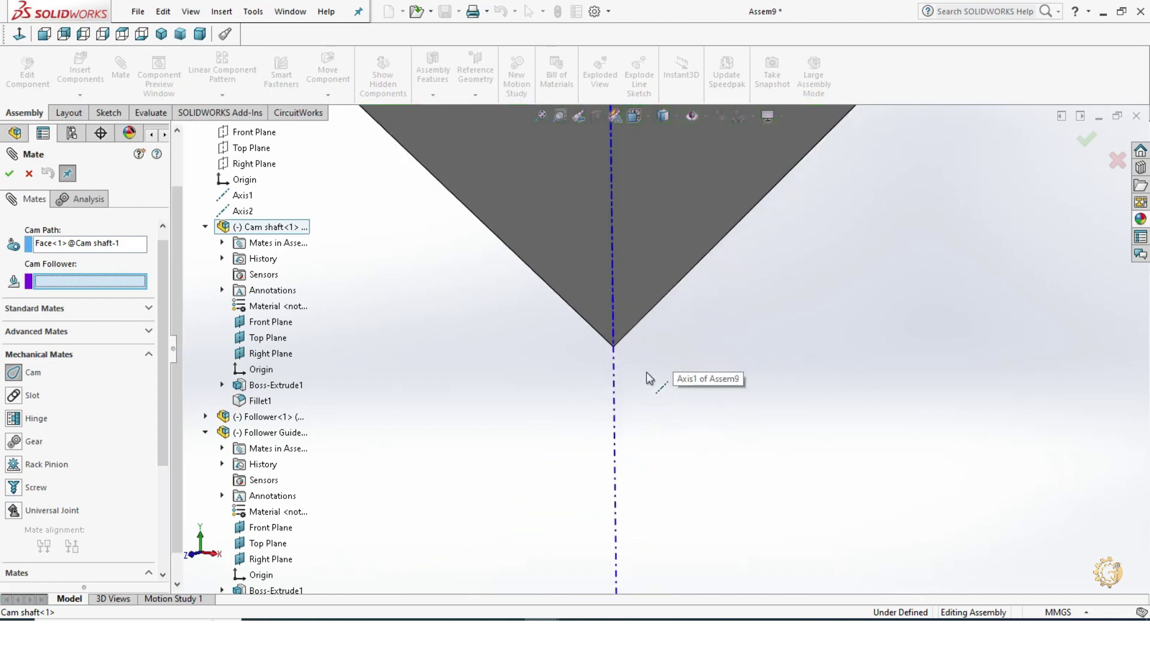
left_click(614, 347)
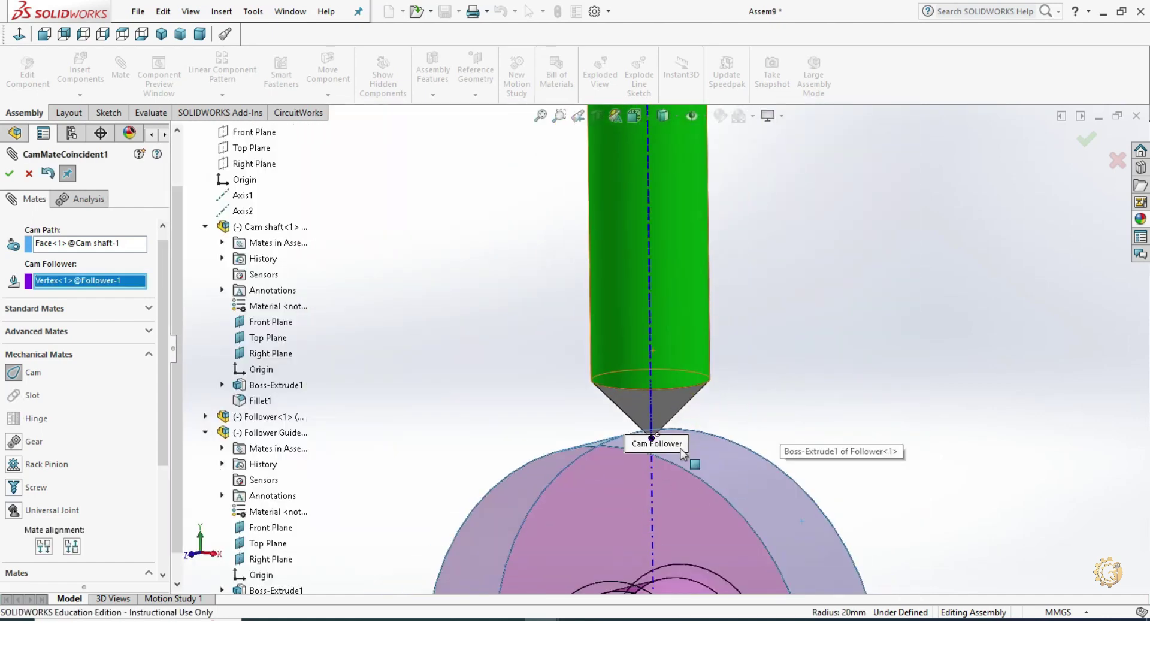
left_click(10, 174)
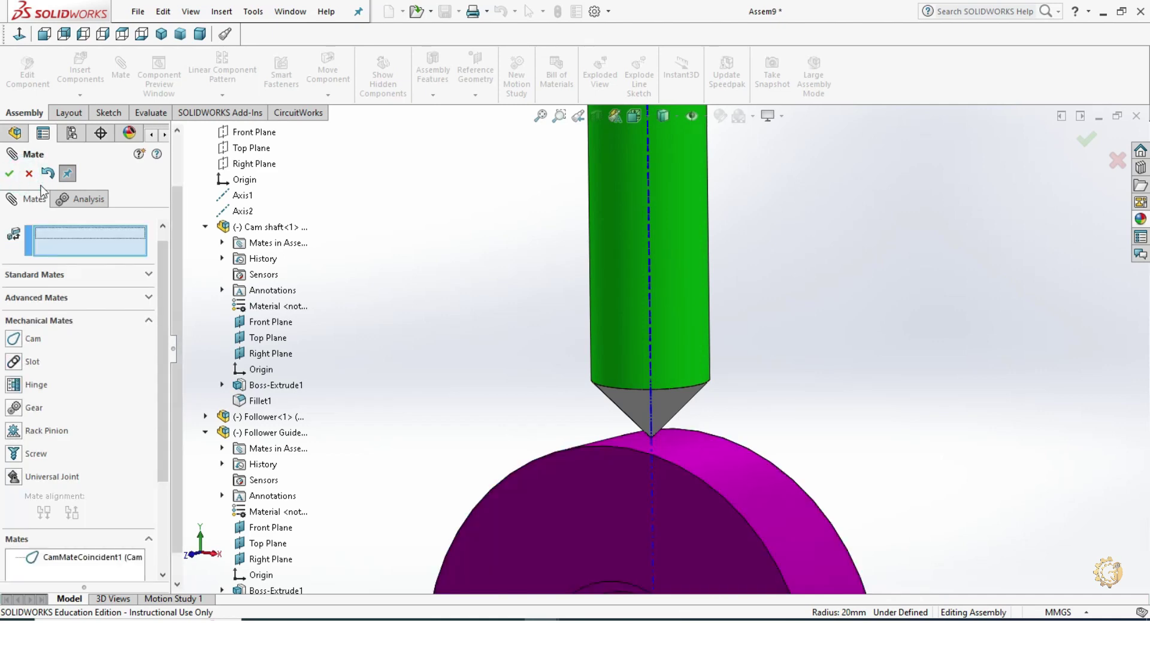
left_click(9, 174)
key("f")
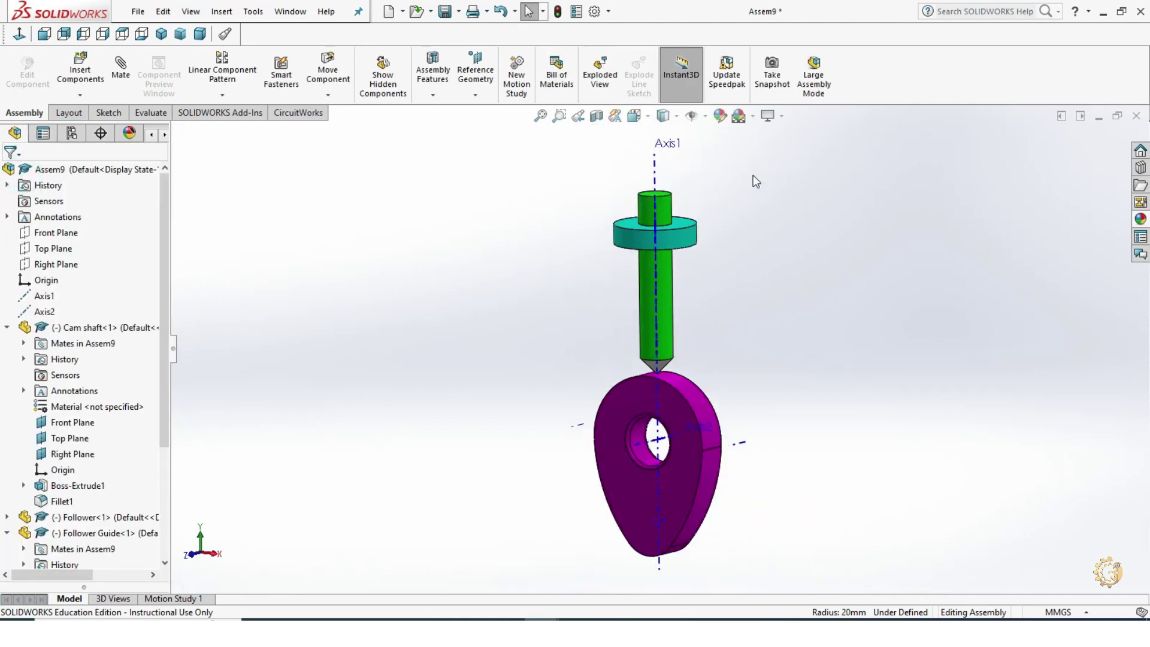
In Motion Study 1, add a 20 RPM rotary motor on the cam hole edge.
mouse_move(768, 440)
middle_mouse_down()
mouse_move(771, 422)
mouse_move(732, 483)
middle_mouse_up()
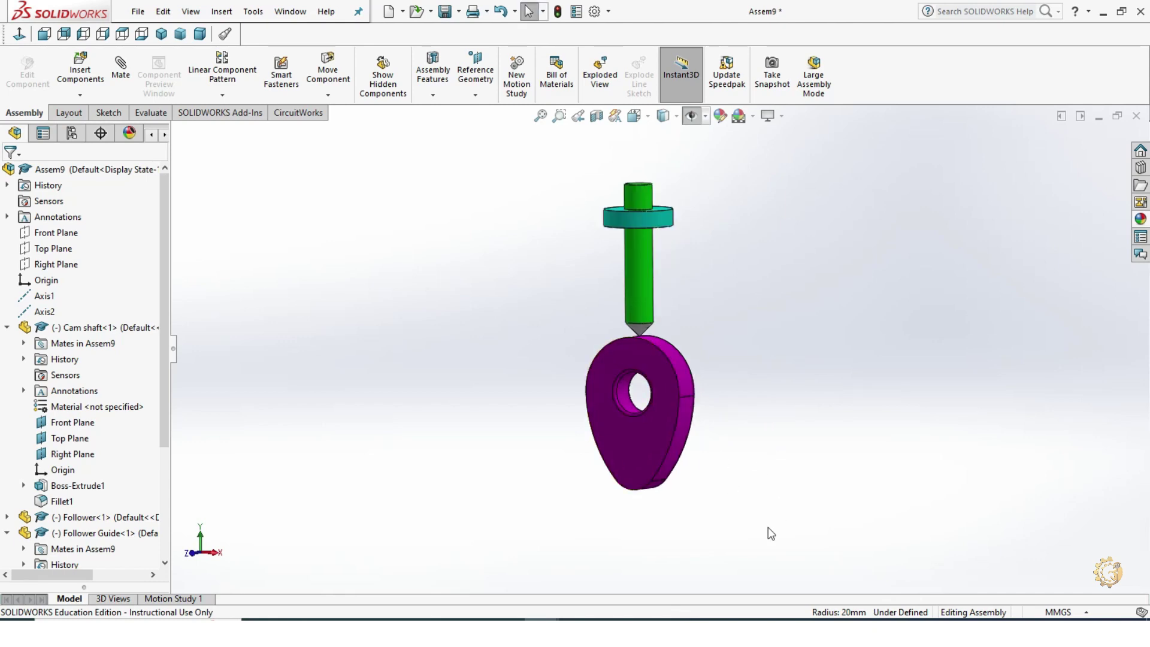
left_click(174, 599)
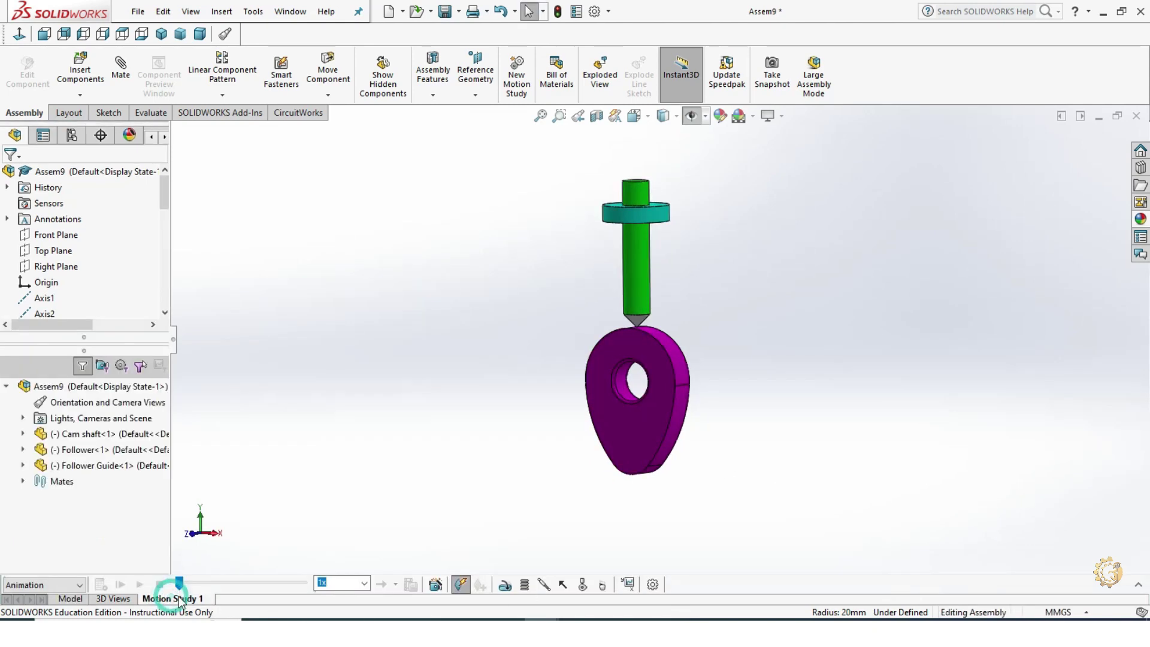
left_click(1138, 587)
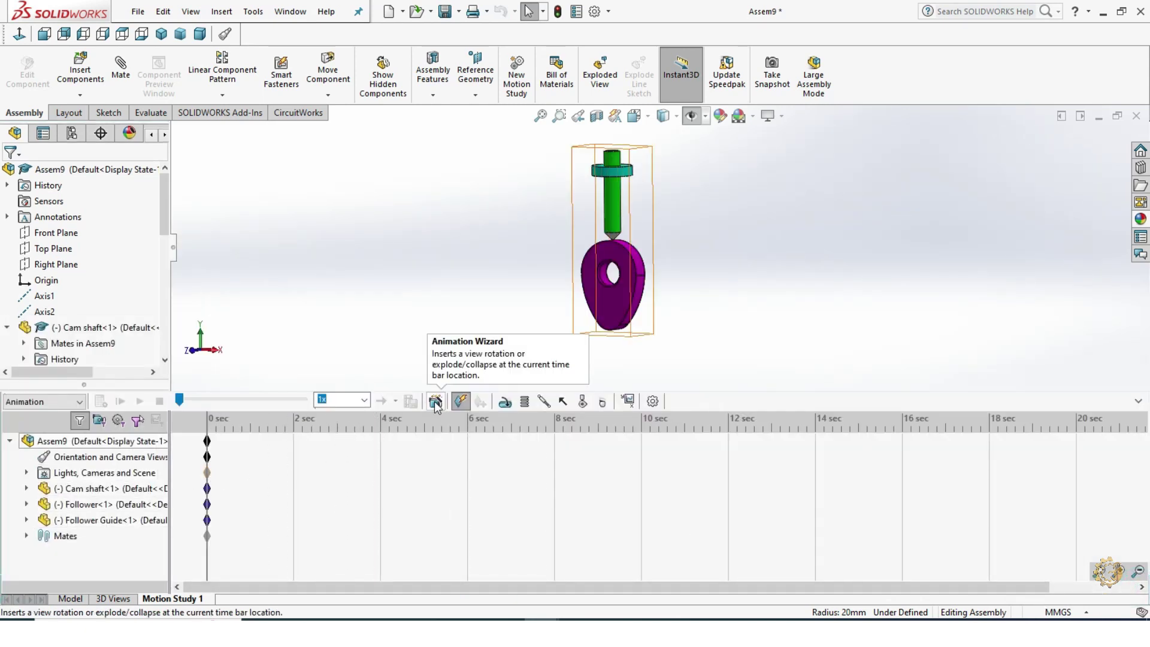
left_click(505, 402)
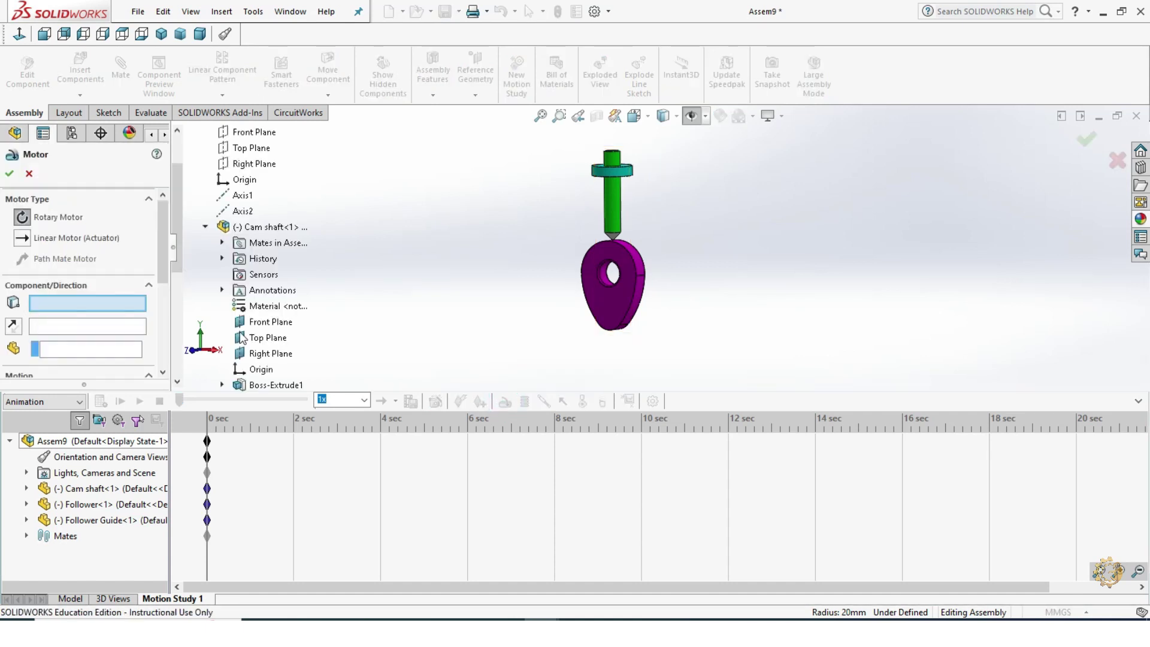
scroll(621, 299, "down", 5)
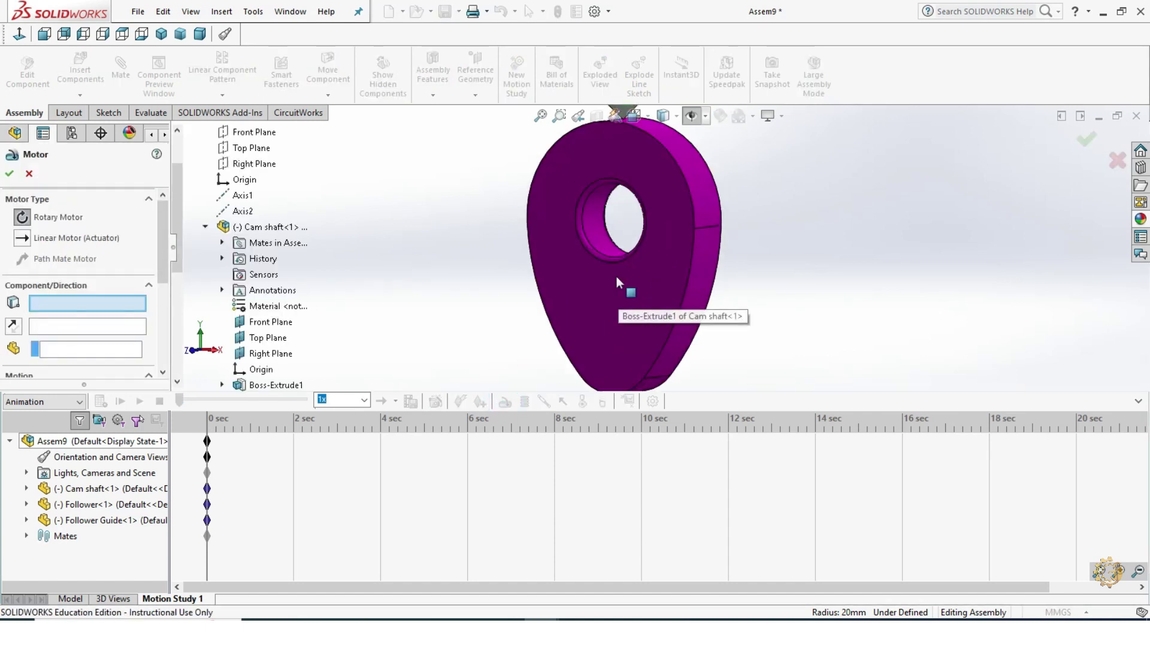
left_click(588, 243)
scroll(643, 227, "up", 4)
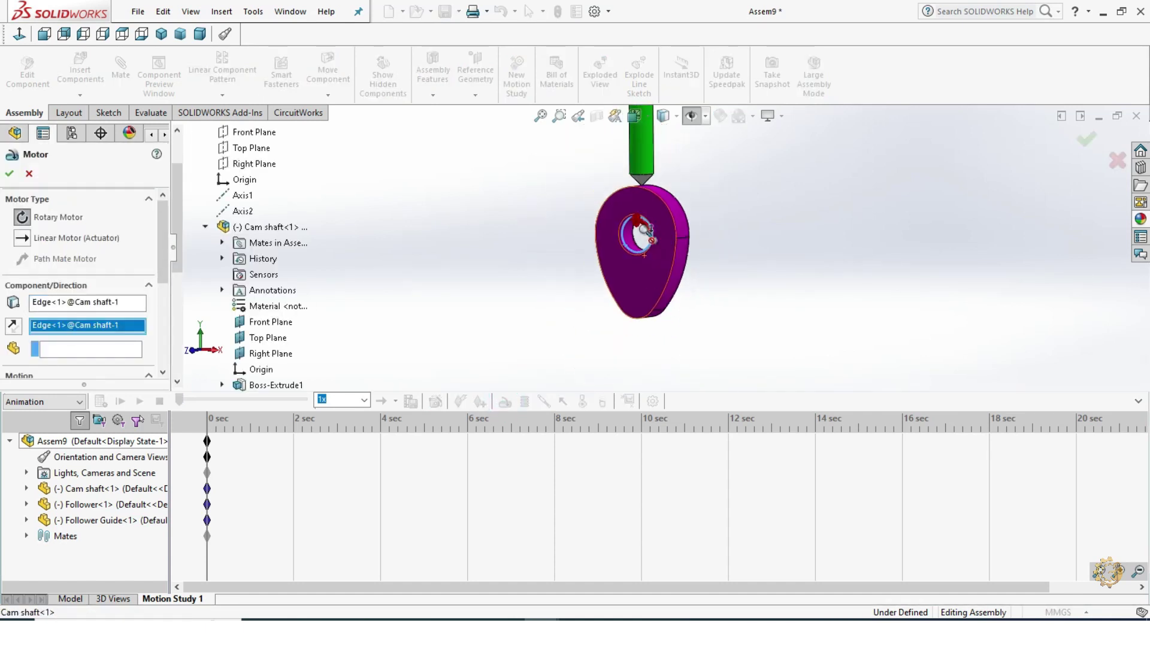
scroll(643, 228, "up", 2)
left_click_drag(158, 269, 166, 315)
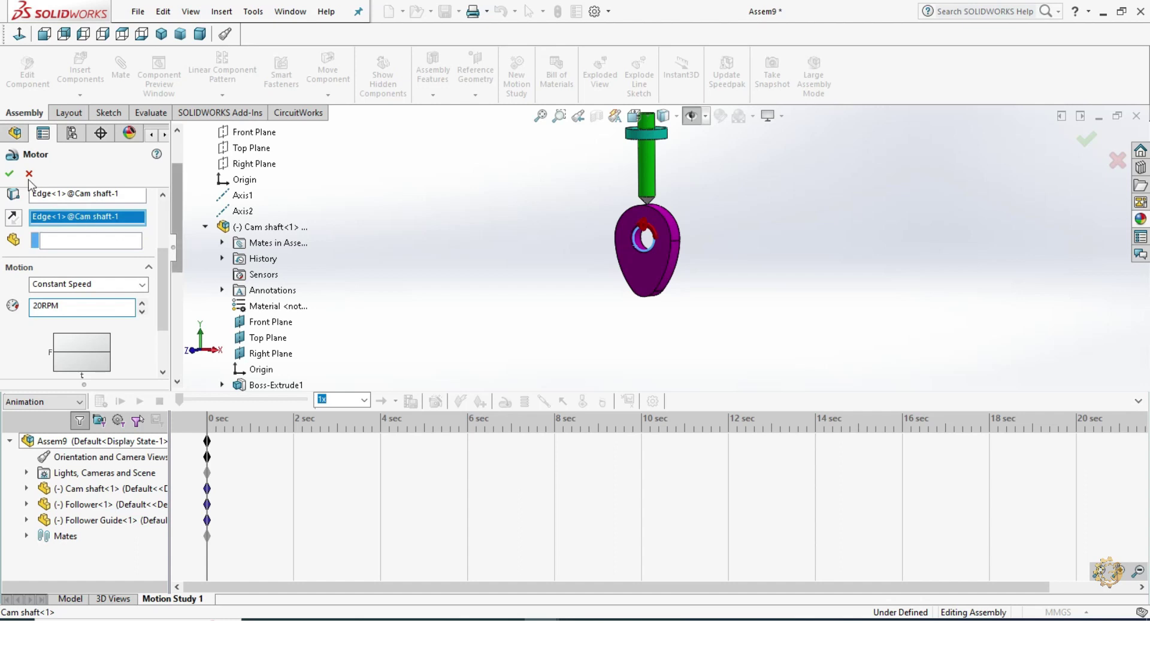
left_click(9, 174)
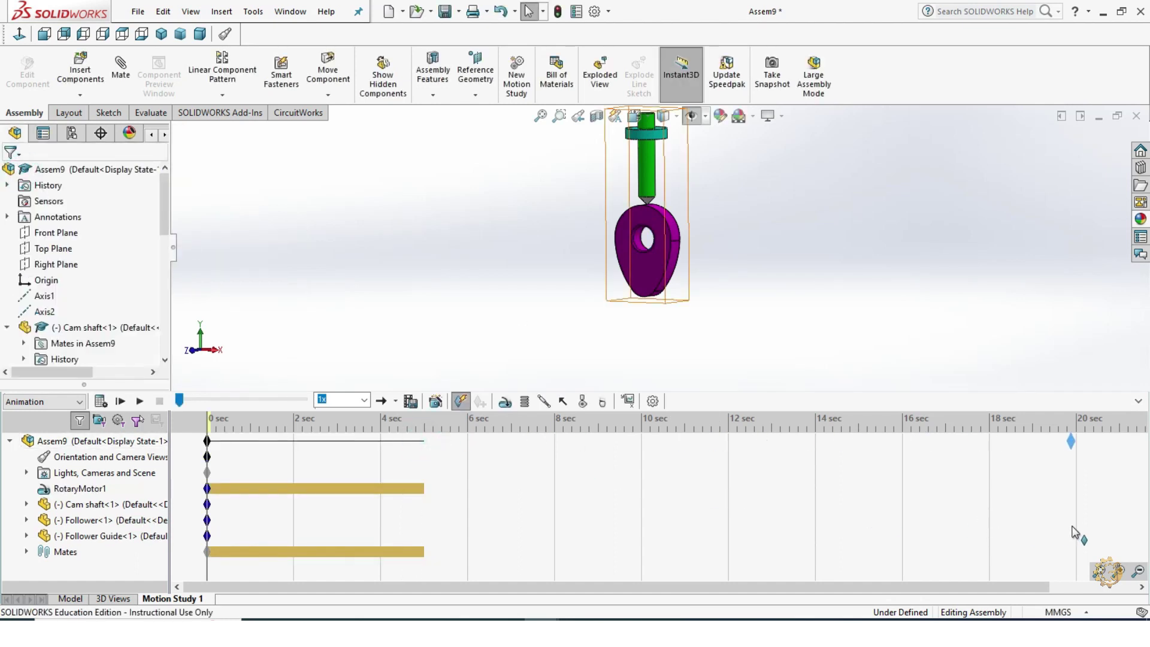
Extend the Assem9 end key from 5 to 20 seconds and calculate Motion Study 1.
left_click_drag(1076, 527, 1075, 524)
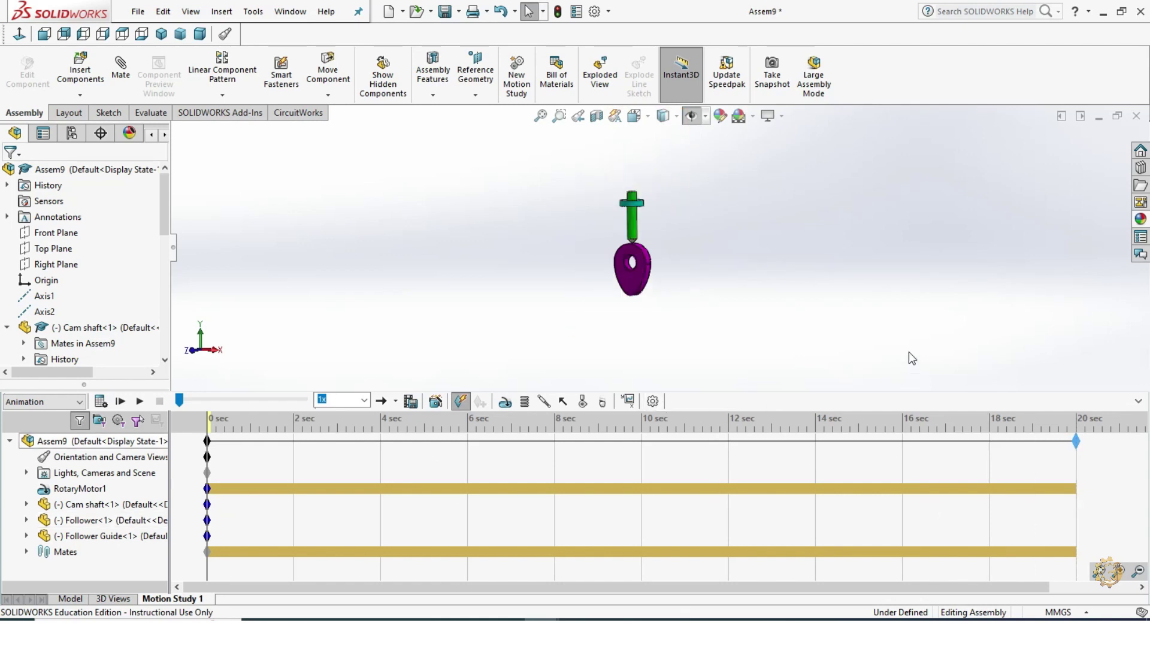
scroll(659, 205, "down", 2)
scroll(416, 218, "up", 1)
scroll(479, 242, "down", 2)
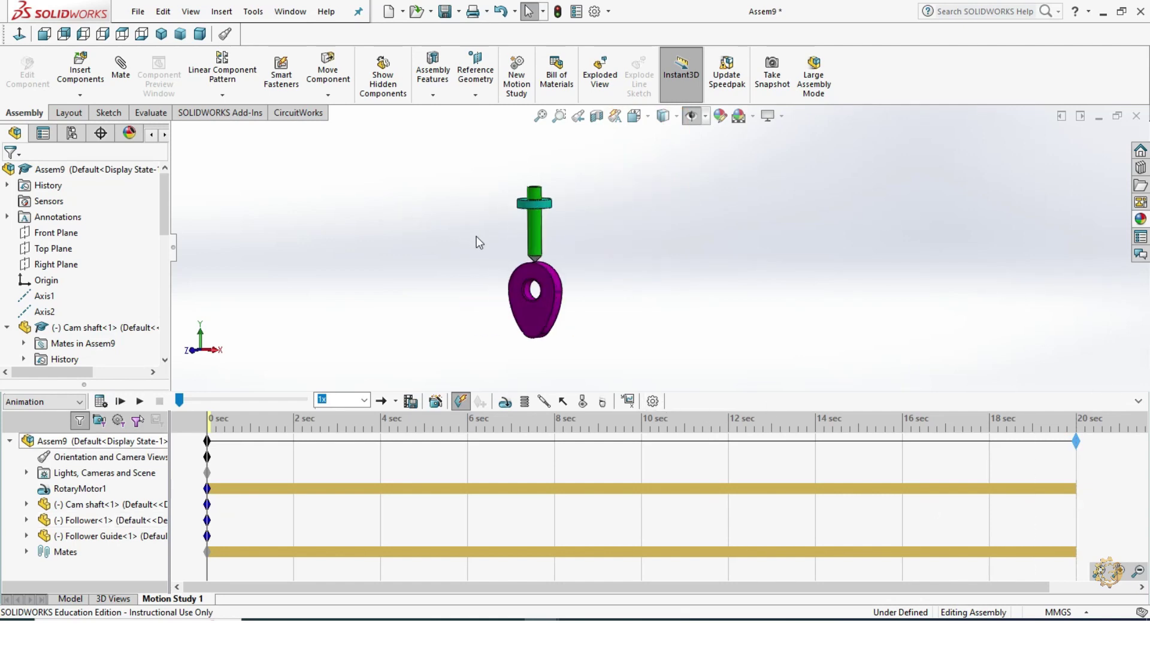
left_click(102, 402)
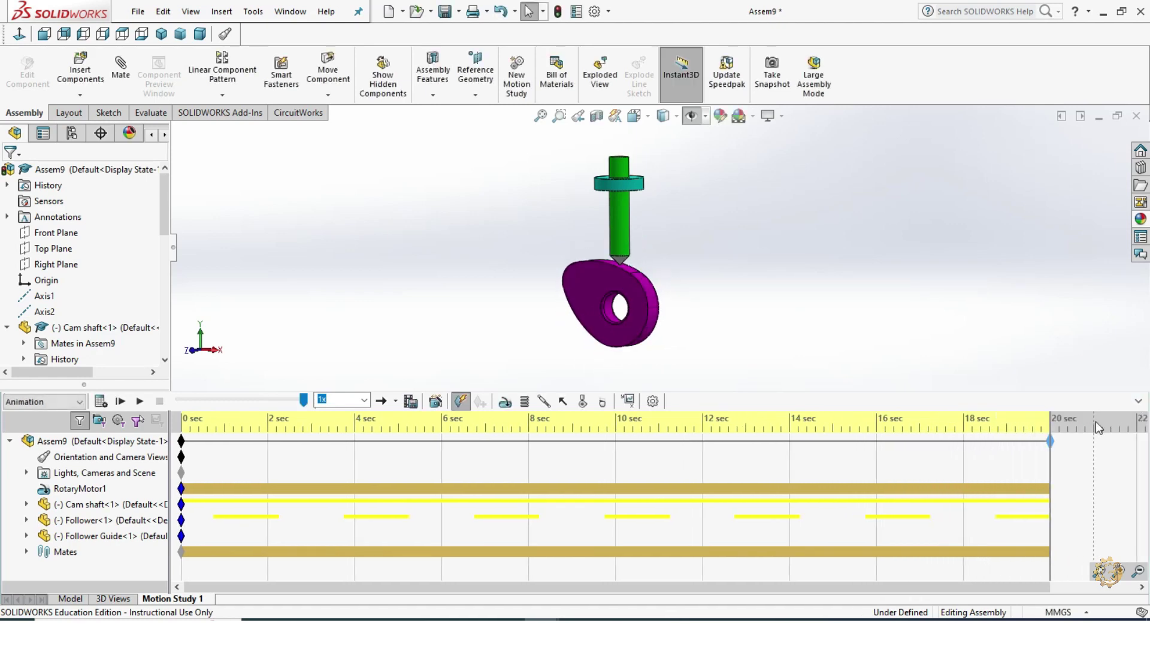
Collapse the MotionManager and apply the Plain White scene as the background.
left_click(1138, 402)
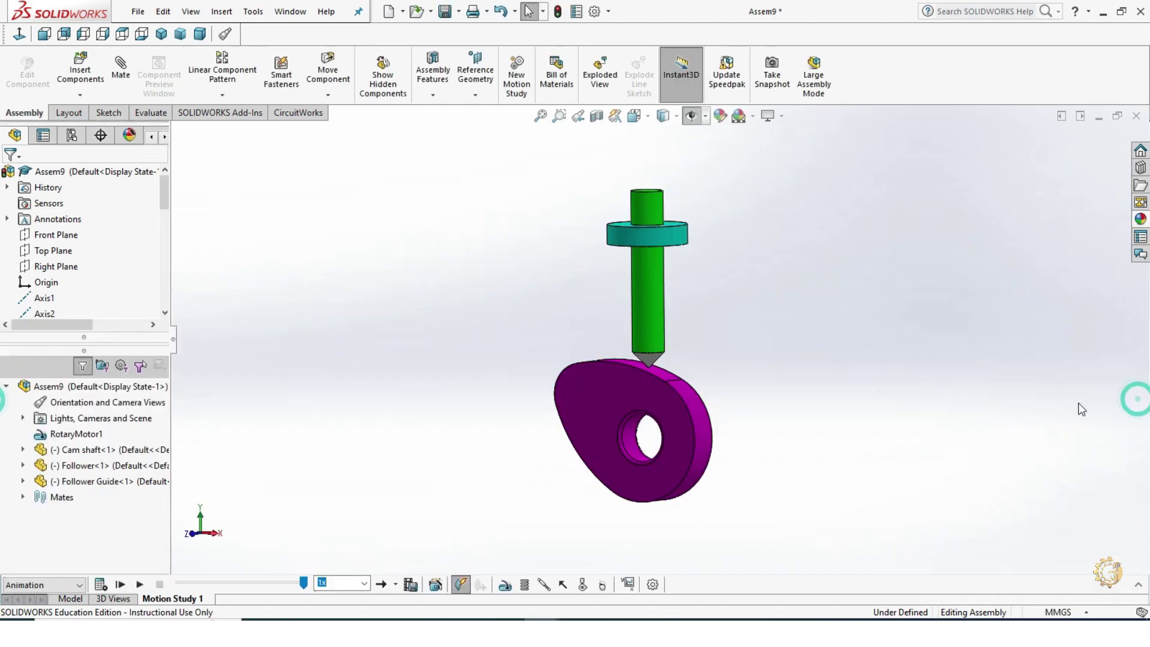
left_click(753, 117)
left_click(769, 152)
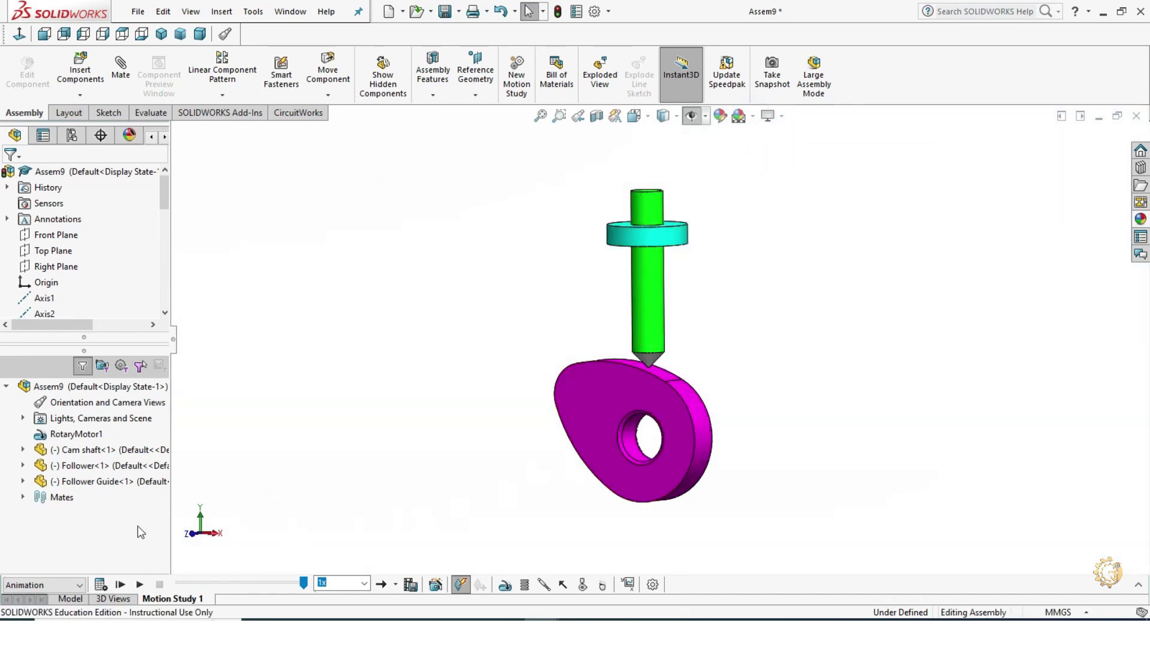
Play the motion study so the cam rotates beneath the follower.
left_click(139, 584)
scroll(595, 195, "down", 1)
scroll(596, 196, "down", 1)
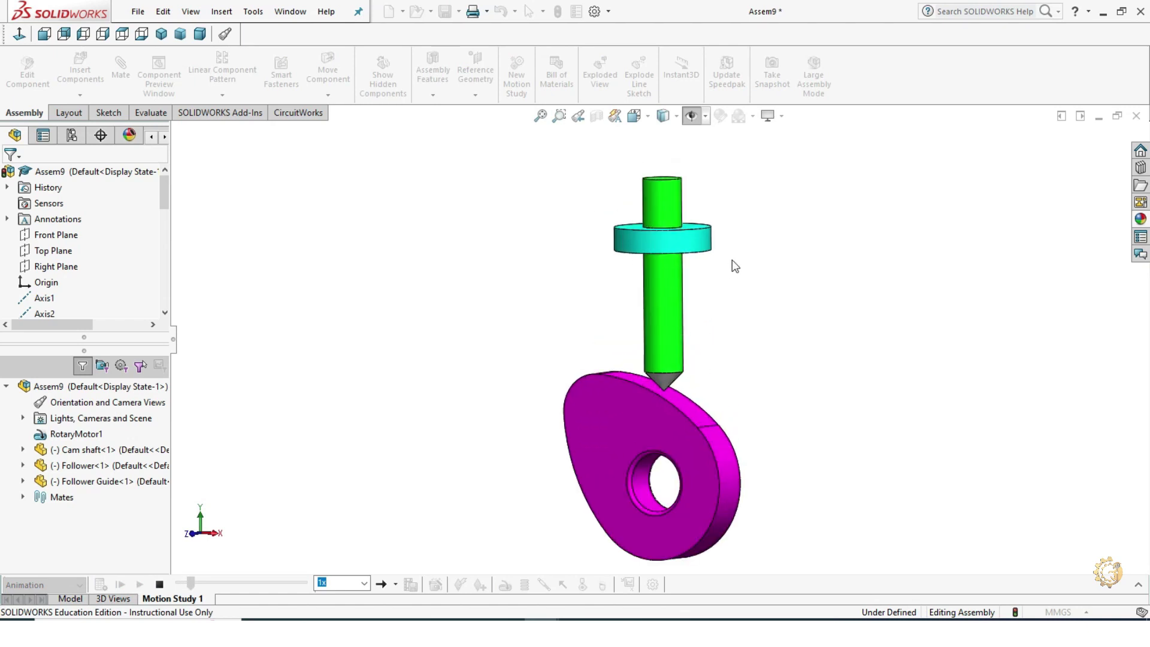
scroll(968, 479, "up", 2)
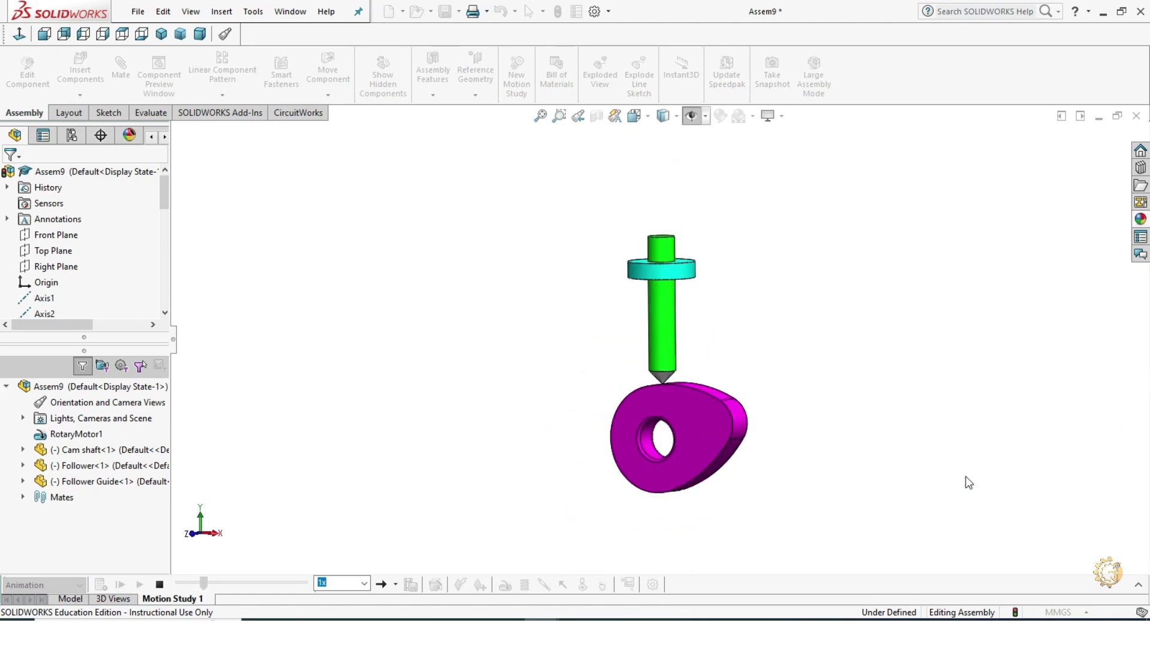